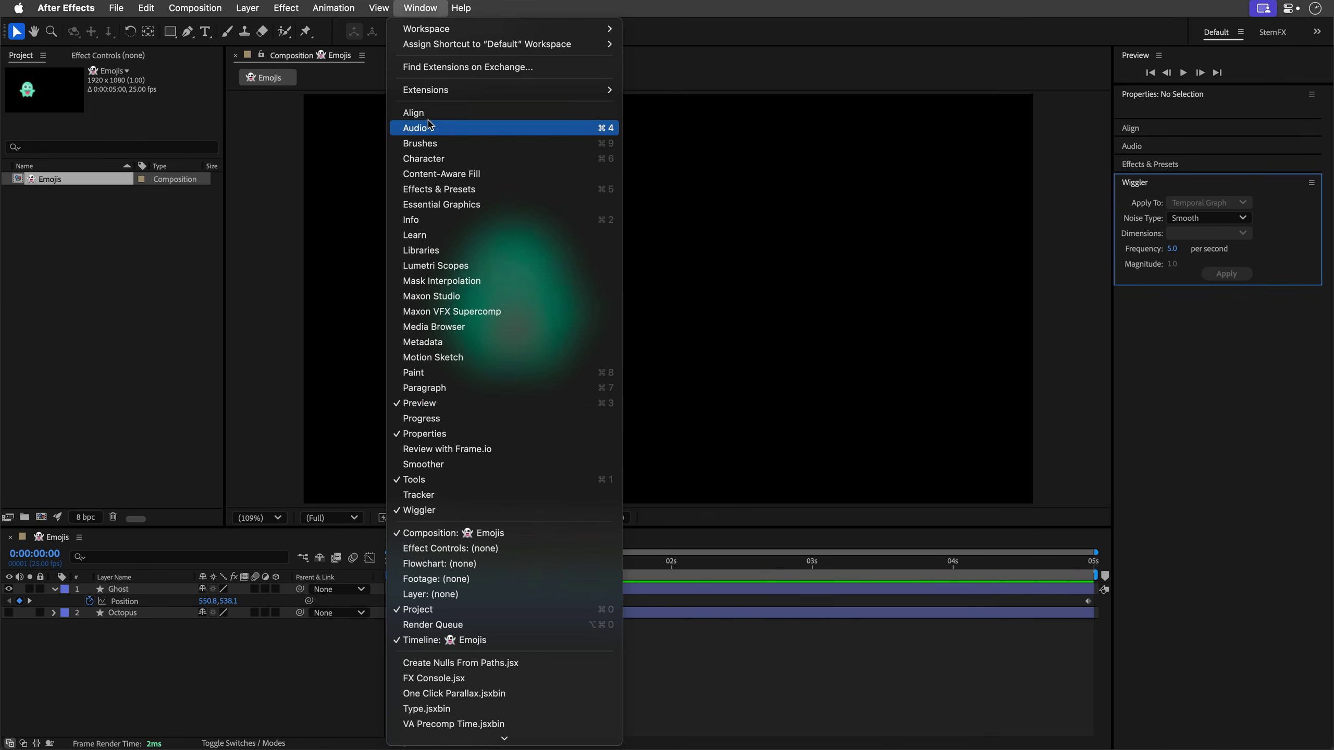
Show the Smoother controls and set the Wiggler to apply to the Spatial Path of the Ghost layer's Position keyframes
{"action": "left_click", "coordinate": [432, 464]}
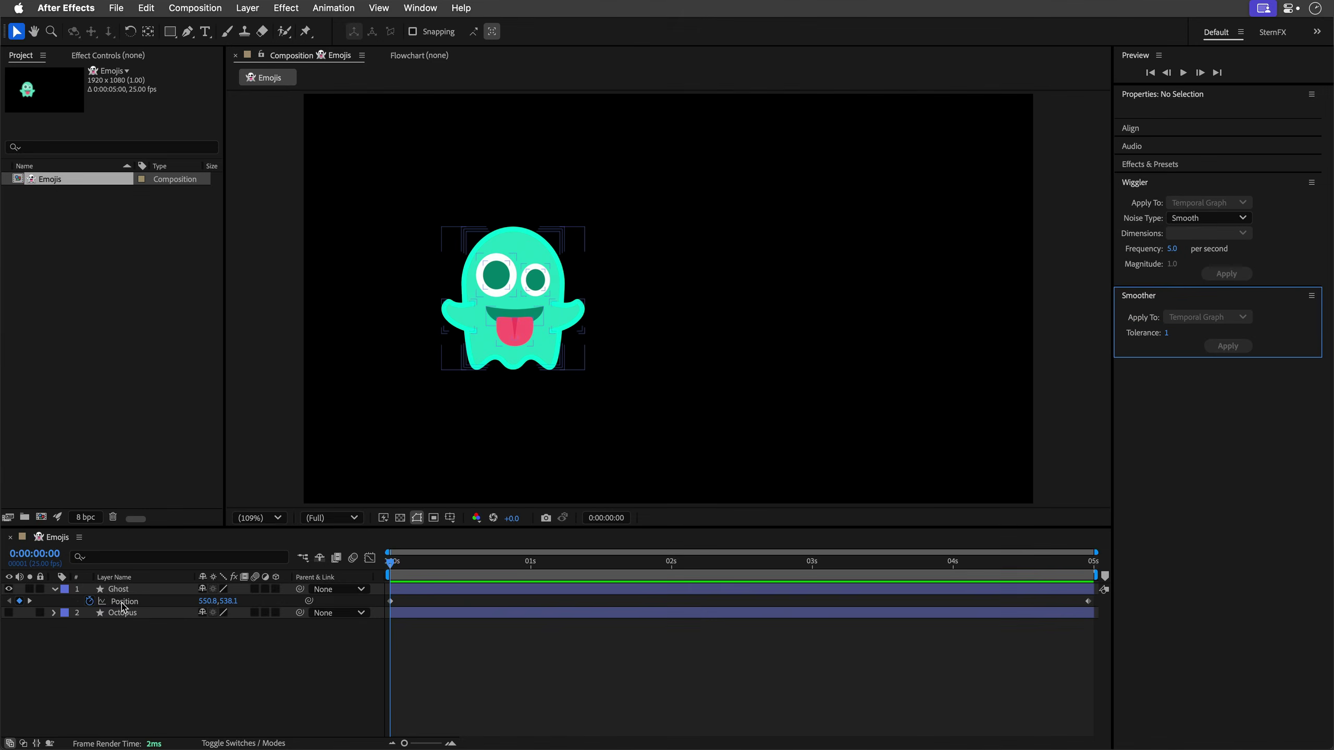
{"action": "left_click", "coordinate": [182, 589]}
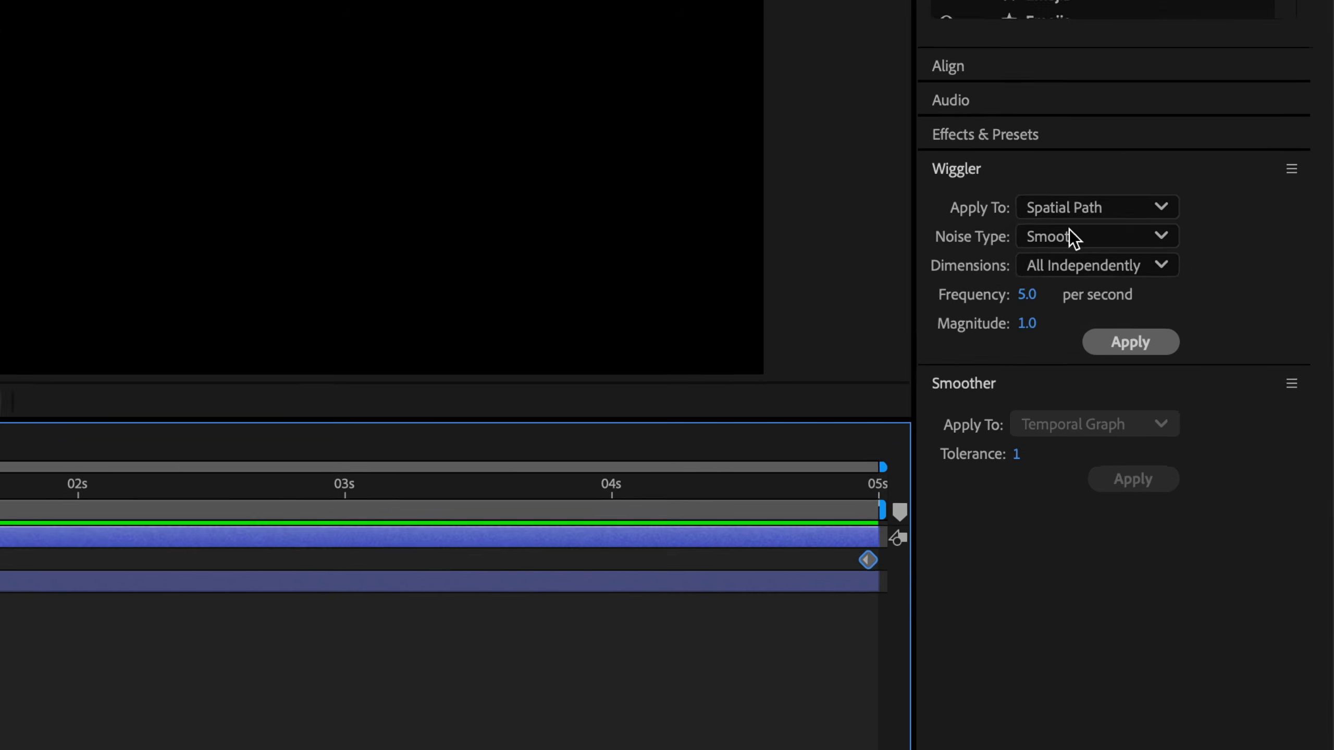
{"action": "left_click", "coordinate": [1205, 420]}
{"action": "left_click", "coordinate": [1083, 228]}
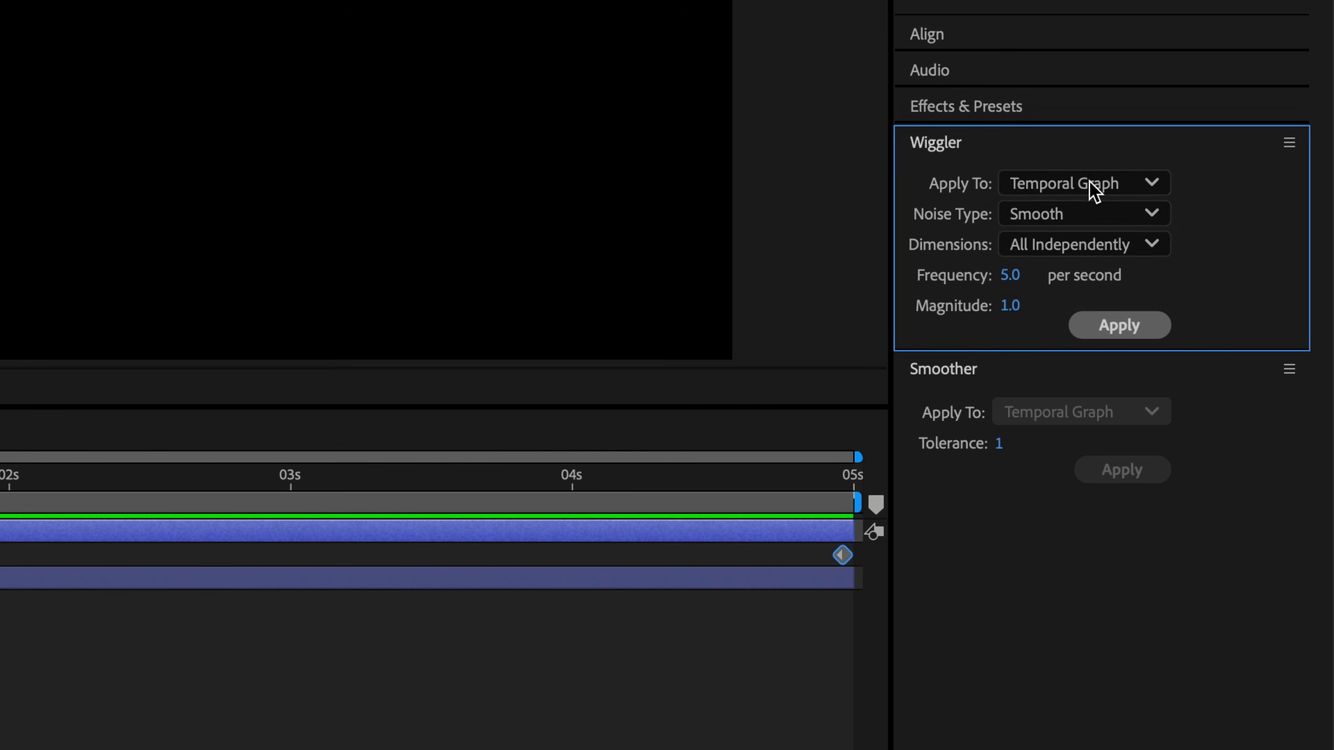
{"action": "left_click", "coordinate": [1090, 184]}
{"action": "left_click", "coordinate": [1090, 250]}
Apply Jagged Wiggler noise with a magnitude of 100 to the Ghost's Position keyframes and preview the motion
{"action": "left_click", "coordinate": [1101, 220]}
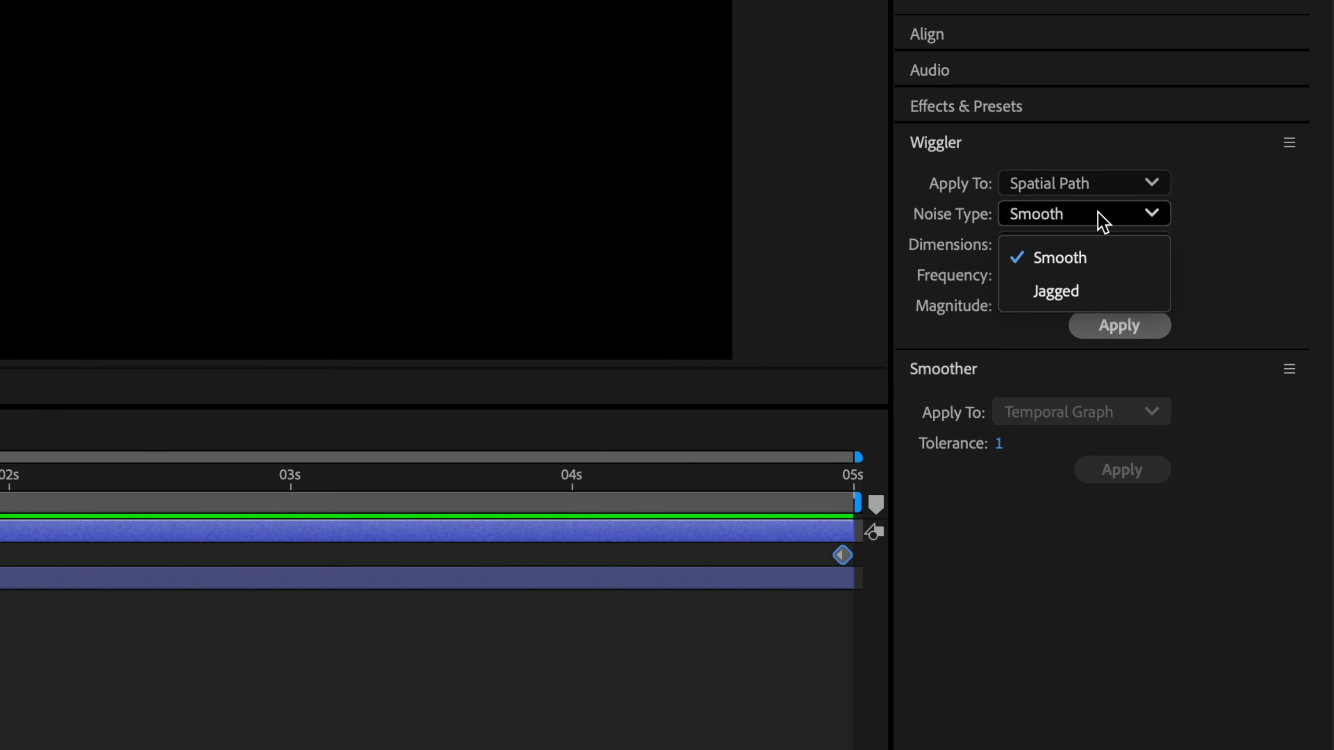
{"action": "left_click", "coordinate": [1099, 290]}
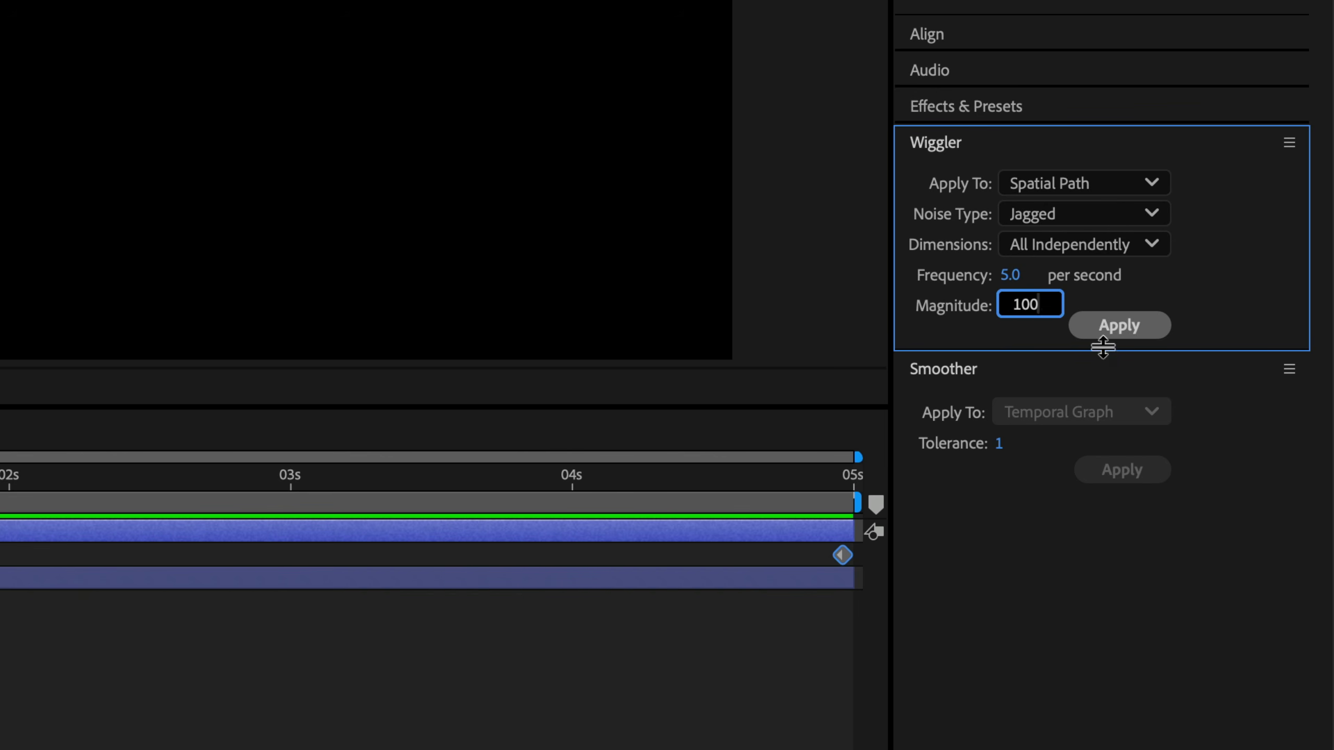
{"action": "left_click", "coordinate": [1113, 329]}
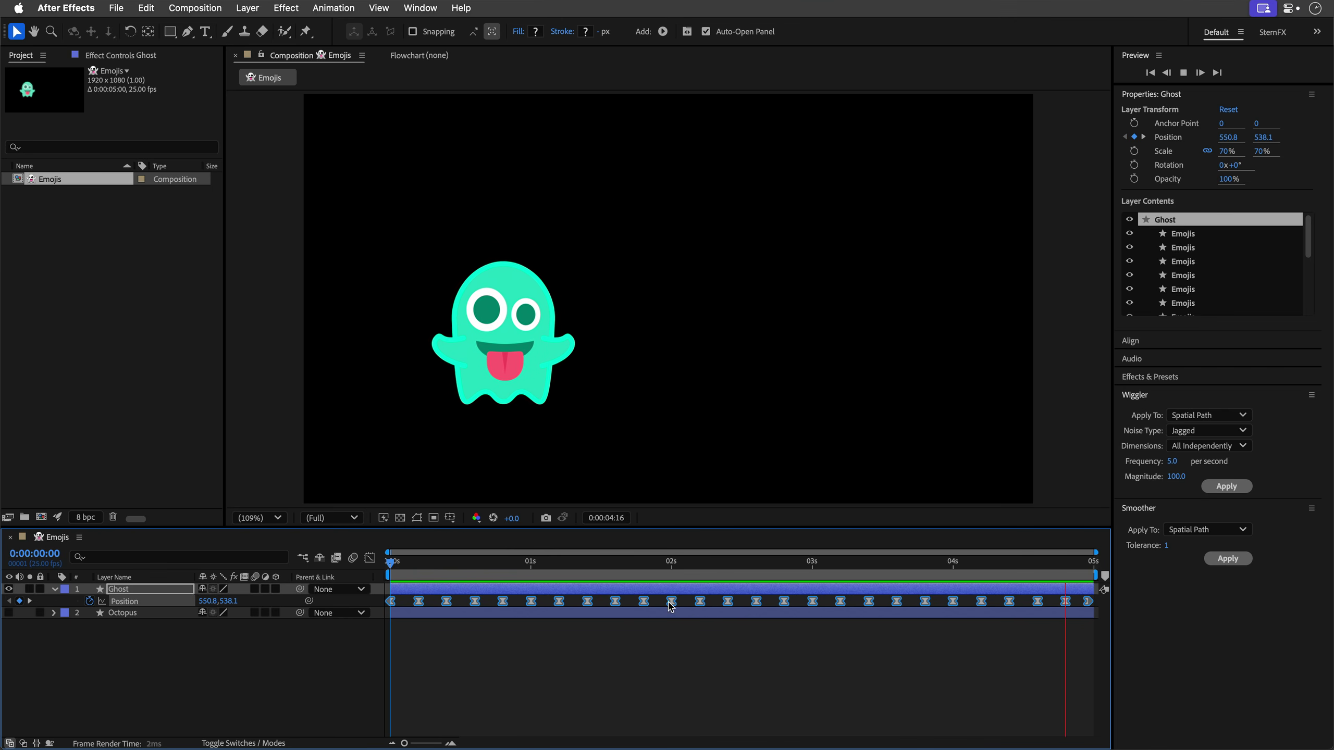
{"action": "key", "text": "space"}
{"action": "key", "text": "Home"}
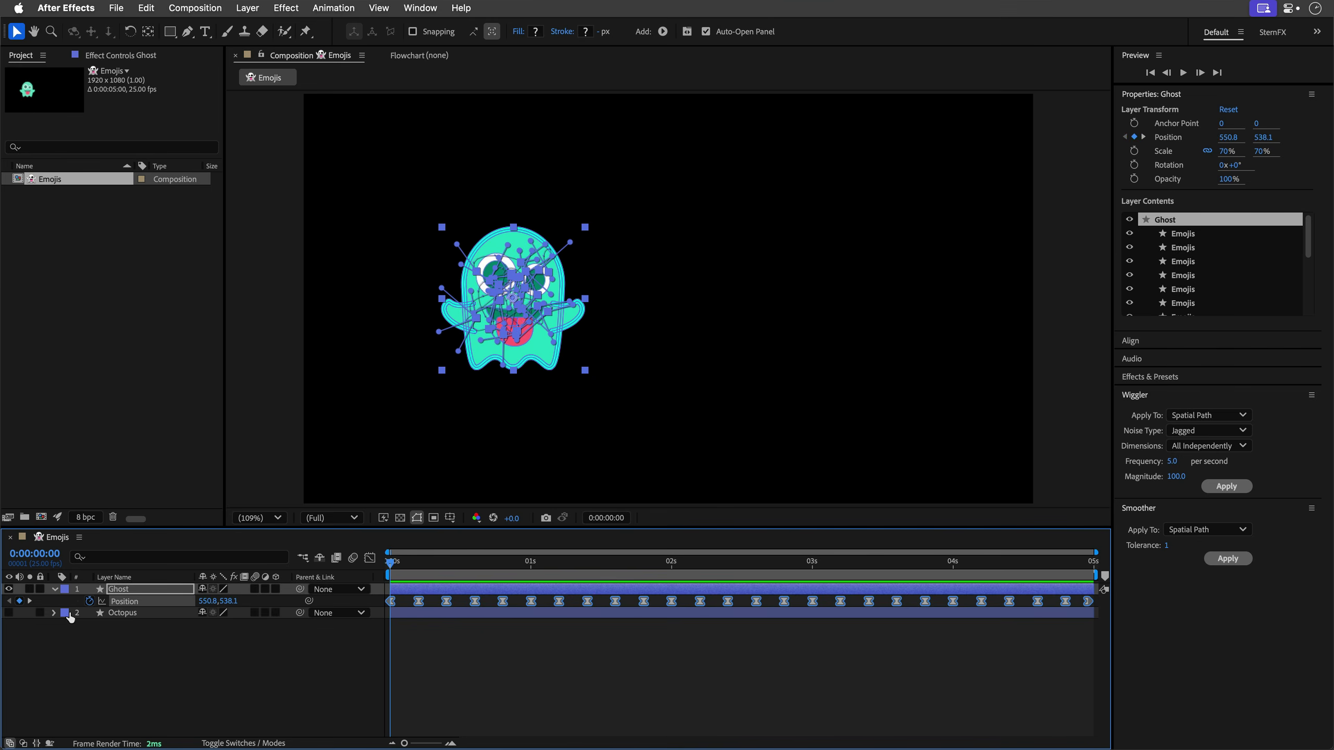
Add the expression wiggle(5,100) to the Ghost layer's Position and preview the animation
{"action": "left_click", "coordinate": [88, 602], "text": "alt"}
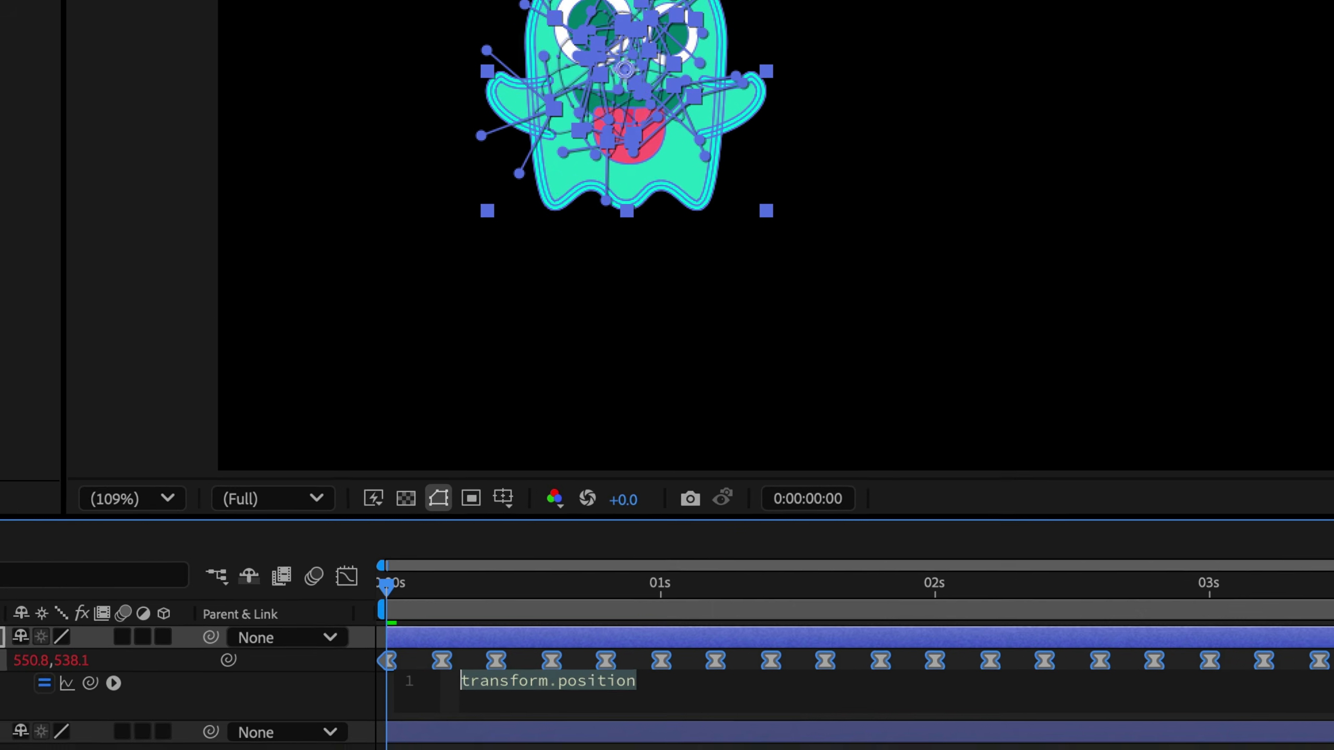
{"action": "type", "text": "wiggl"}
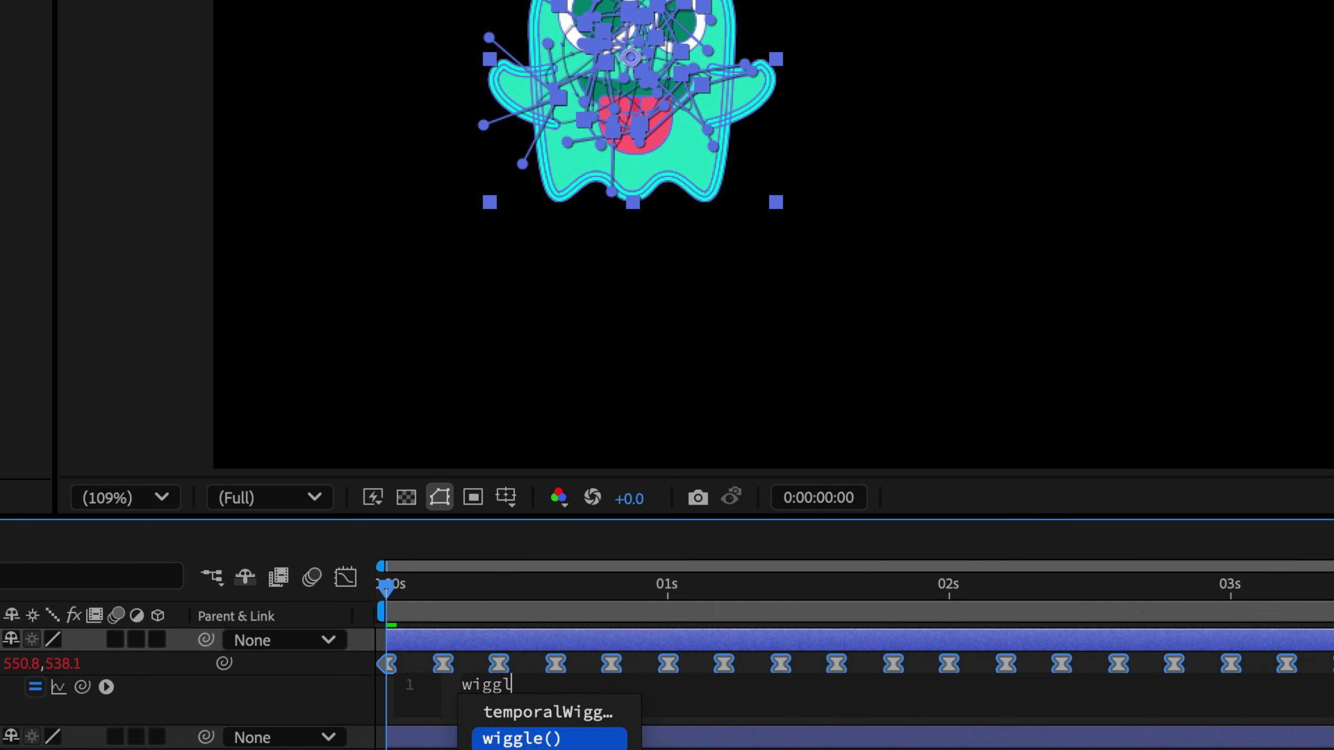
{"action": "type", "text": "e(5,100"}
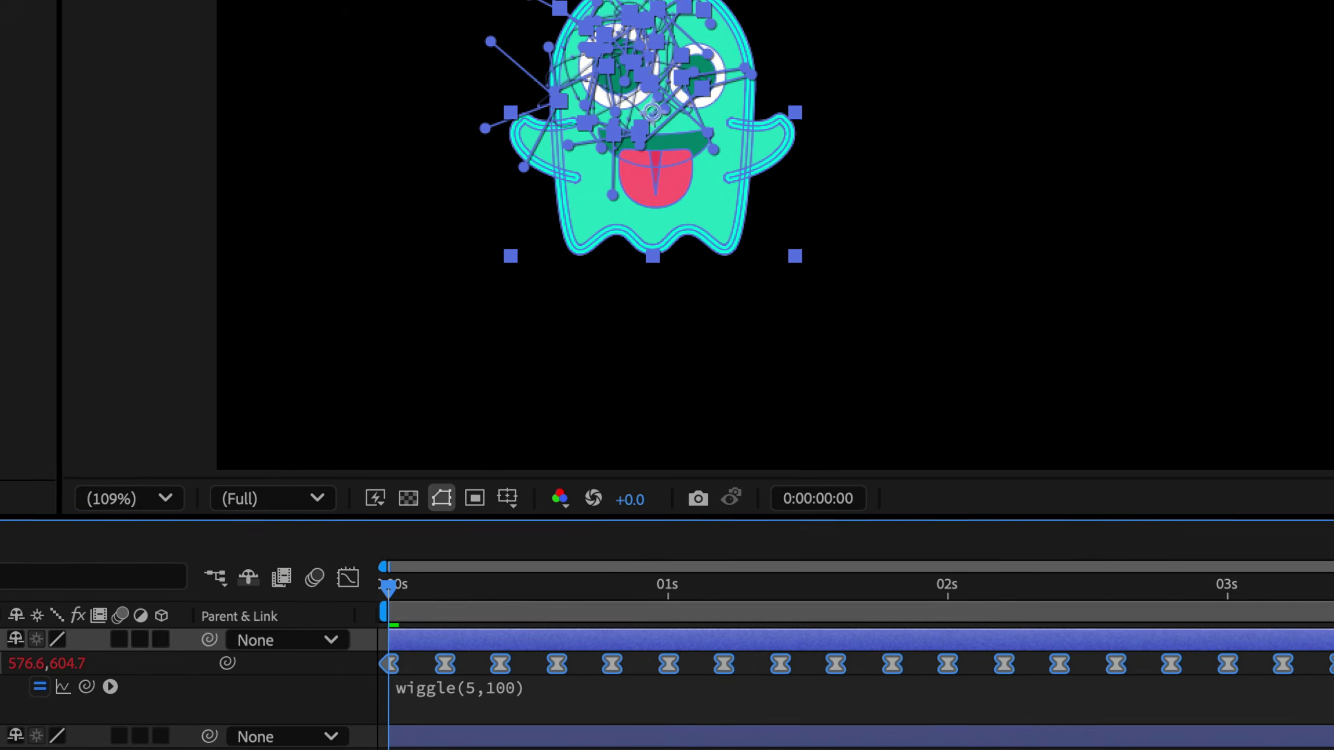
{"action": "key", "text": "KP_Enter"}
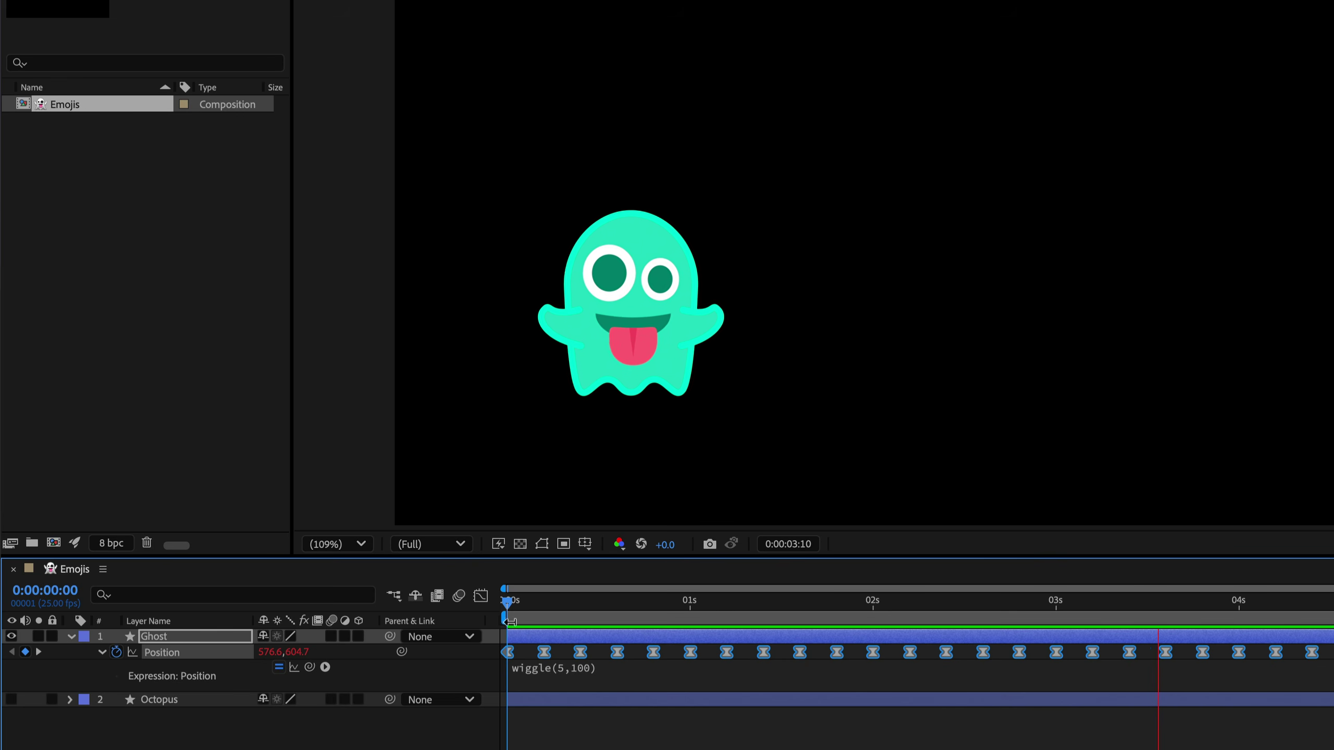
{"action": "left_click", "coordinate": [503, 602]}
Replace the Ghost's Position expression with the full wiggle template, wiggle(5, 100, octaves = 1, amp_mult = .5, t = time), and preview it
{"action": "left_click", "coordinate": [536, 669]}
{"action": "left_click", "coordinate": [325, 667]}
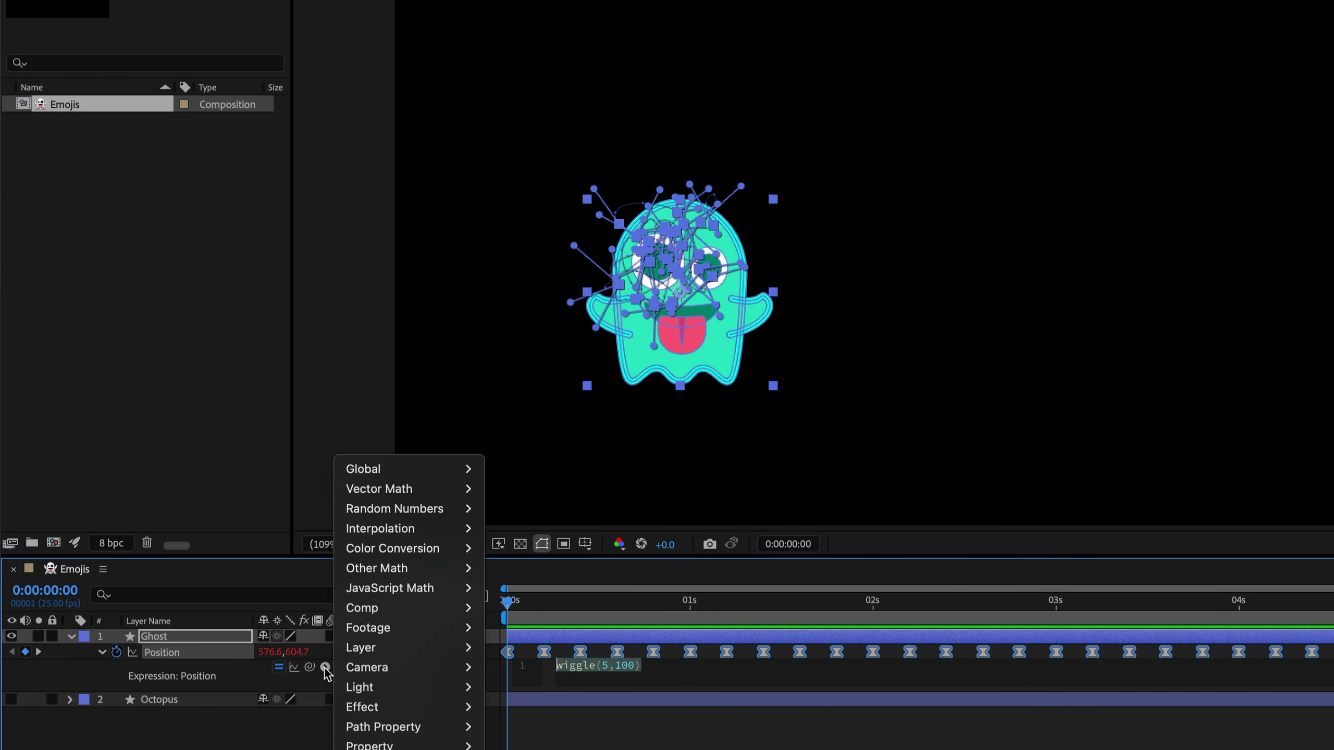
{"action": "mouse_move", "coordinate": [384, 746]}
{"action": "left_click", "coordinate": [552, 532]}
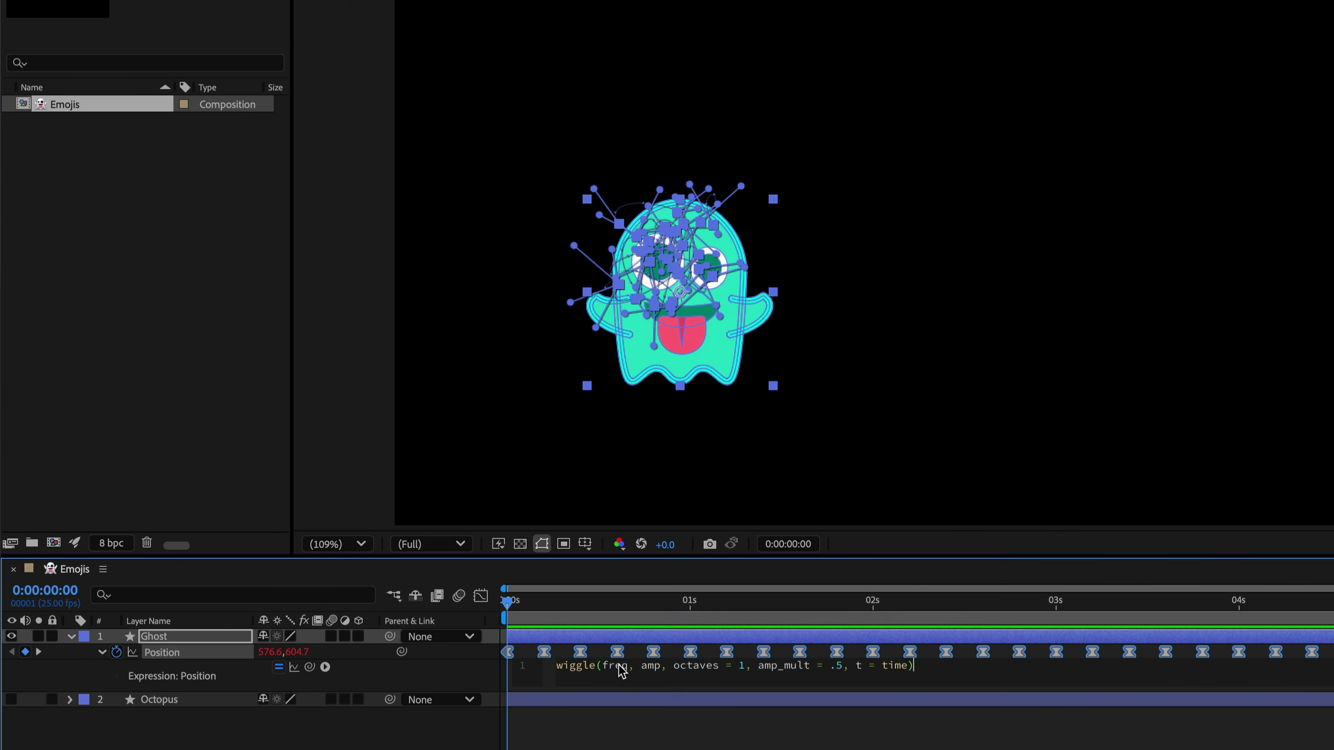
{"action": "double_click", "coordinate": [617, 666]}
{"action": "type", "text": "5"}
{"action": "double_click", "coordinate": [625, 667]}
{"action": "type", "text": "100"}
{"action": "left_click", "coordinate": [654, 732]}
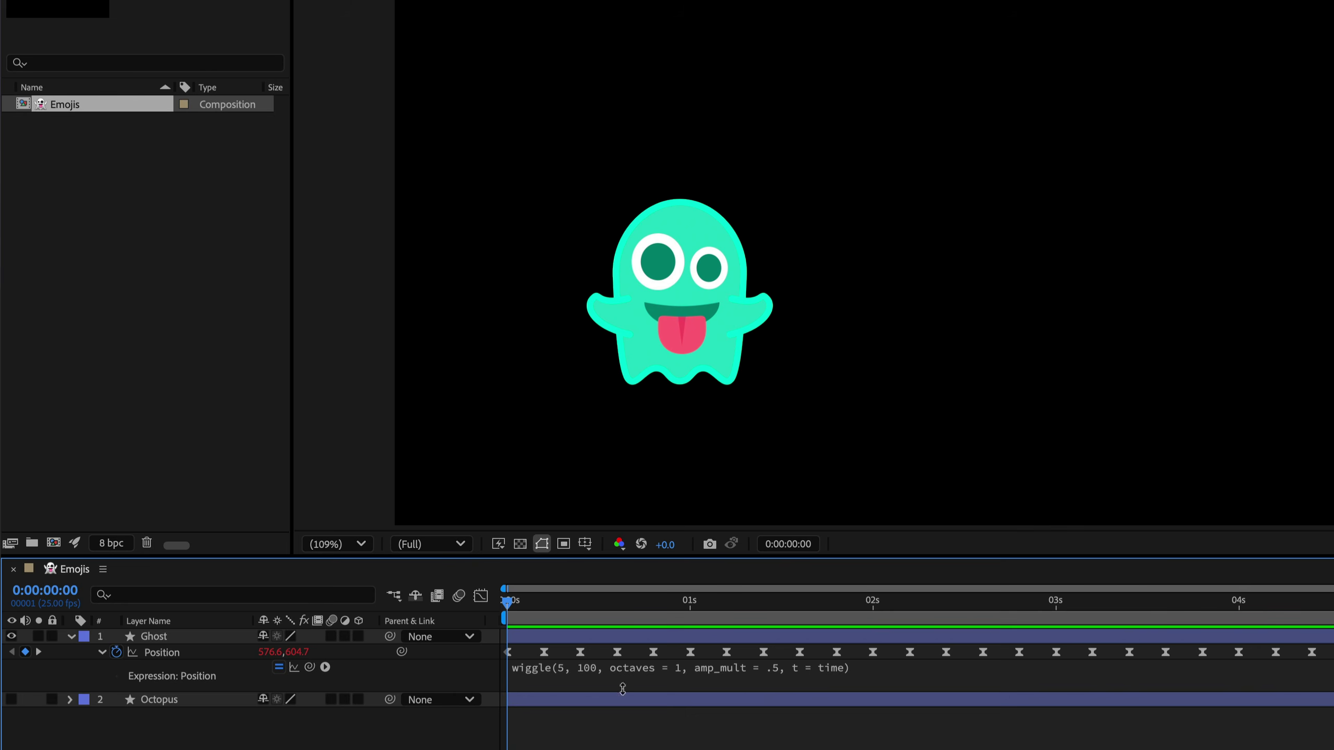
{"action": "key", "text": "space"}
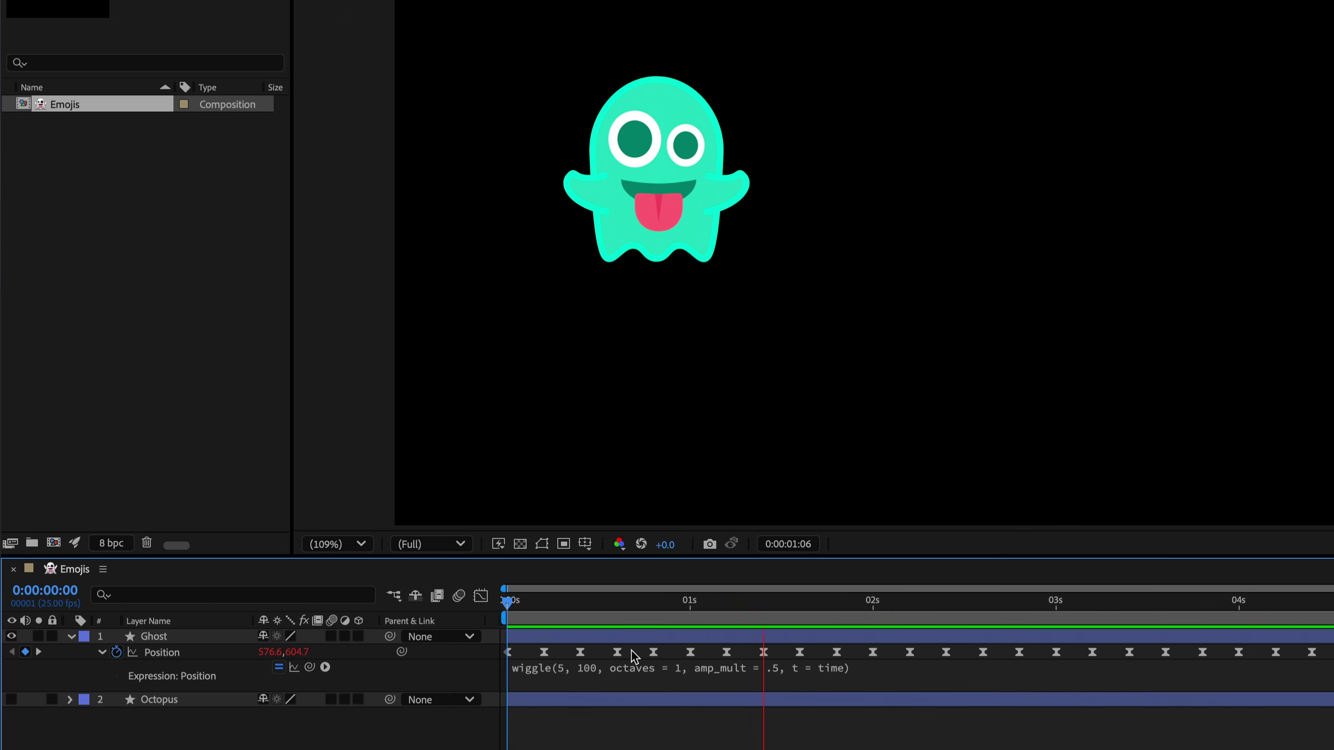
{"action": "key", "text": "space"}
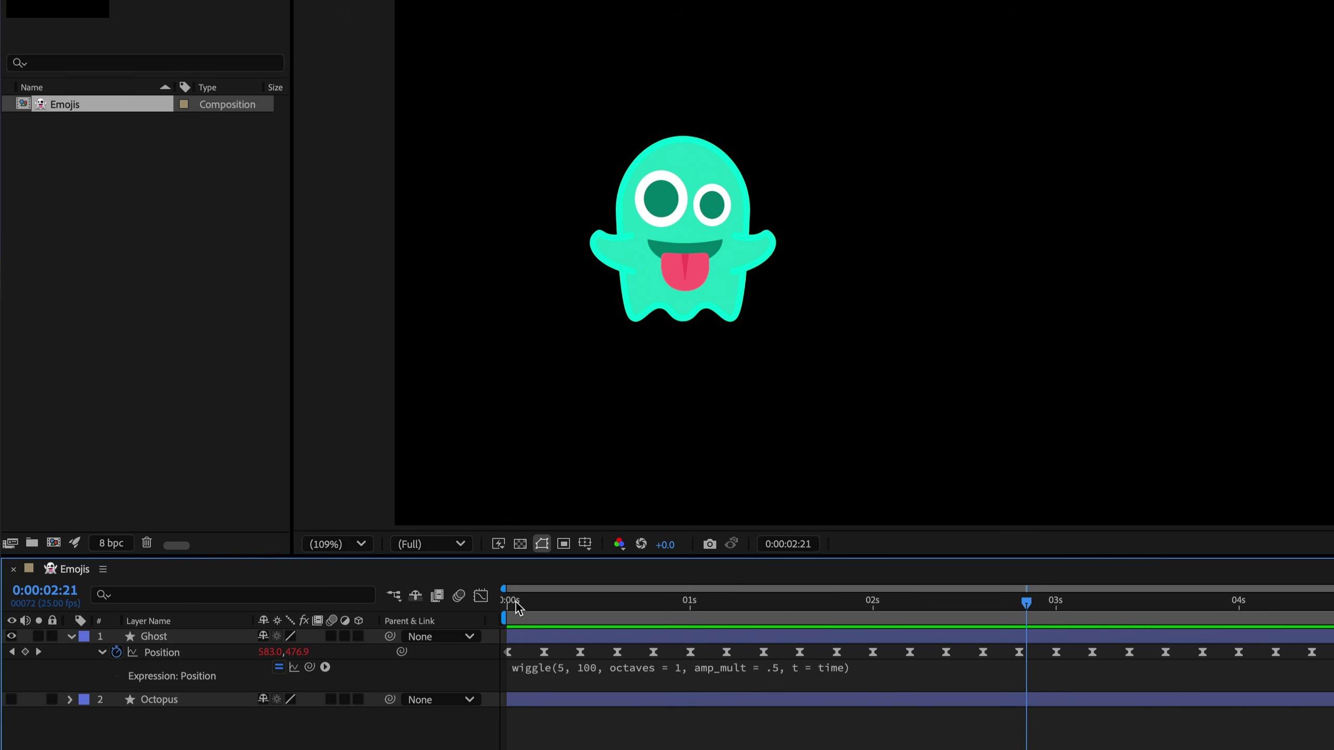
{"action": "left_click", "coordinate": [518, 609]}
Reveal the Octopus layer's Scale keyframes, select them all and preview the scaling animation
{"action": "key", "text": "u"}
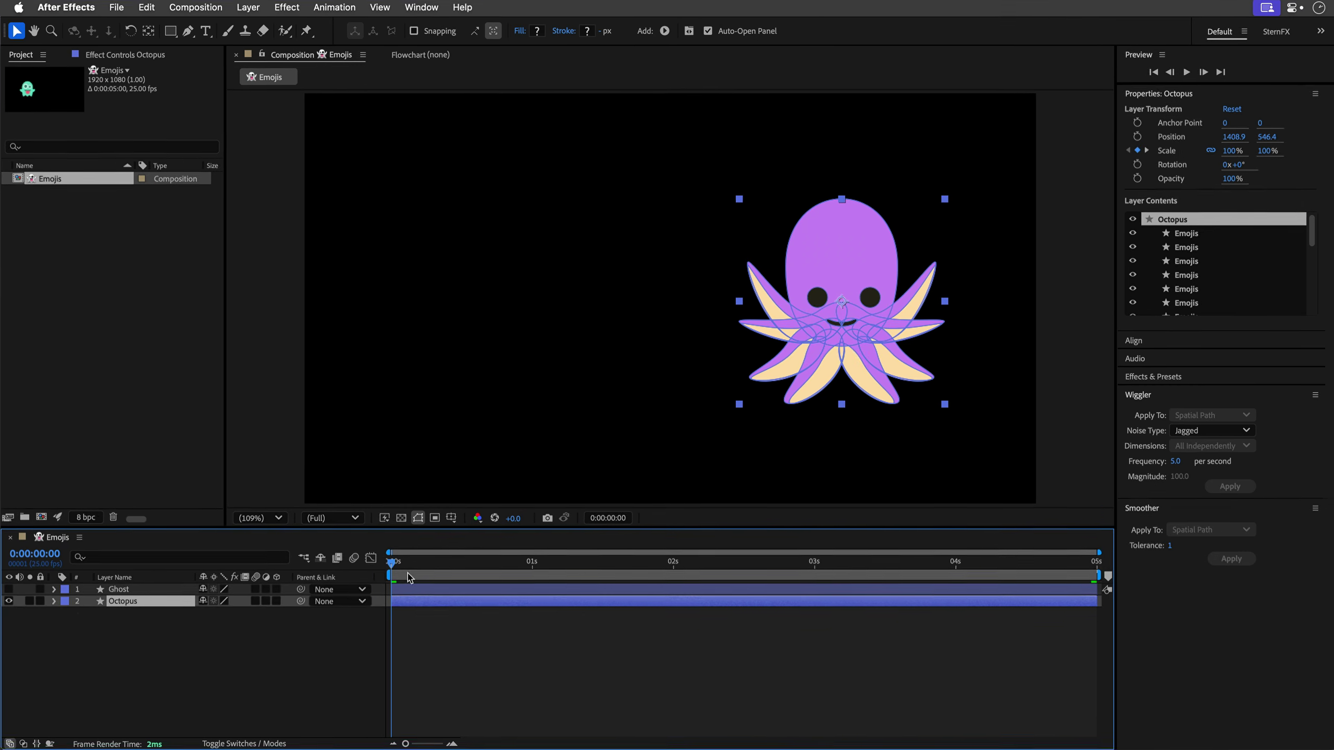
{"action": "key", "text": "space"}
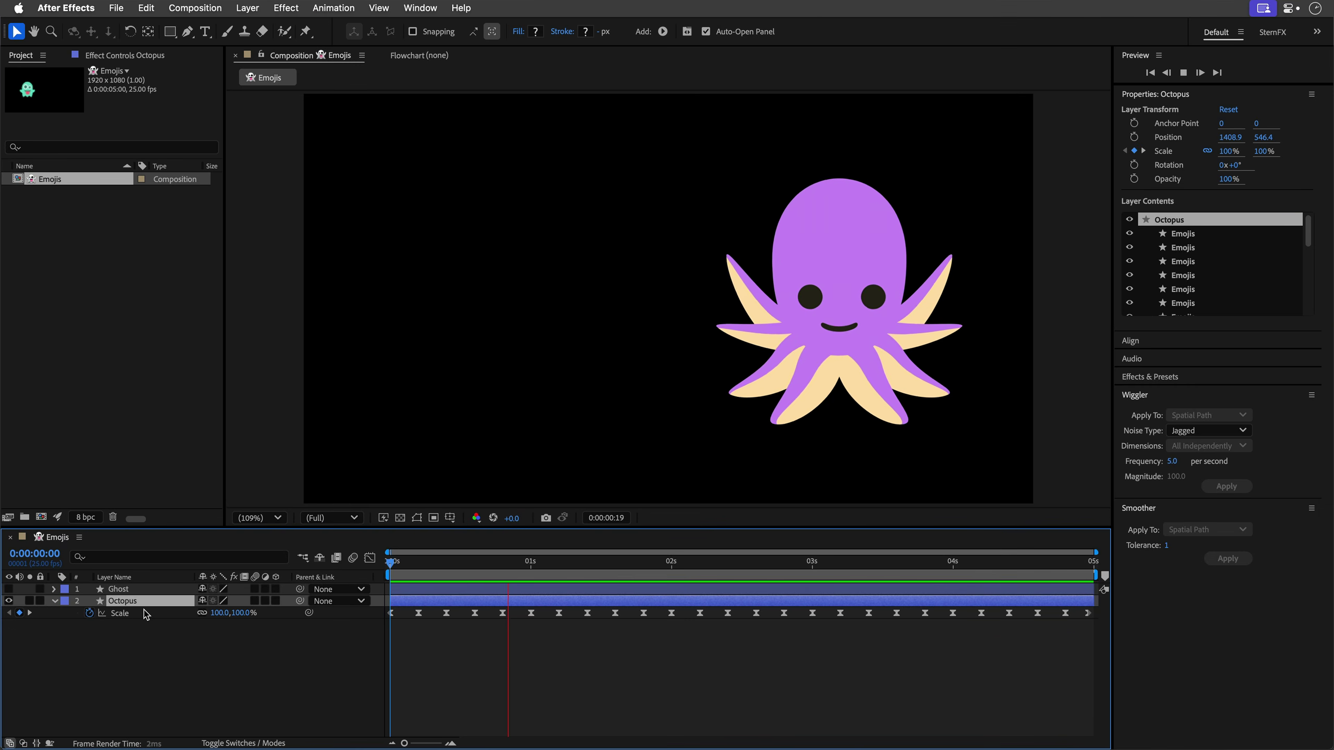
{"action": "left_click", "coordinate": [122, 613]}
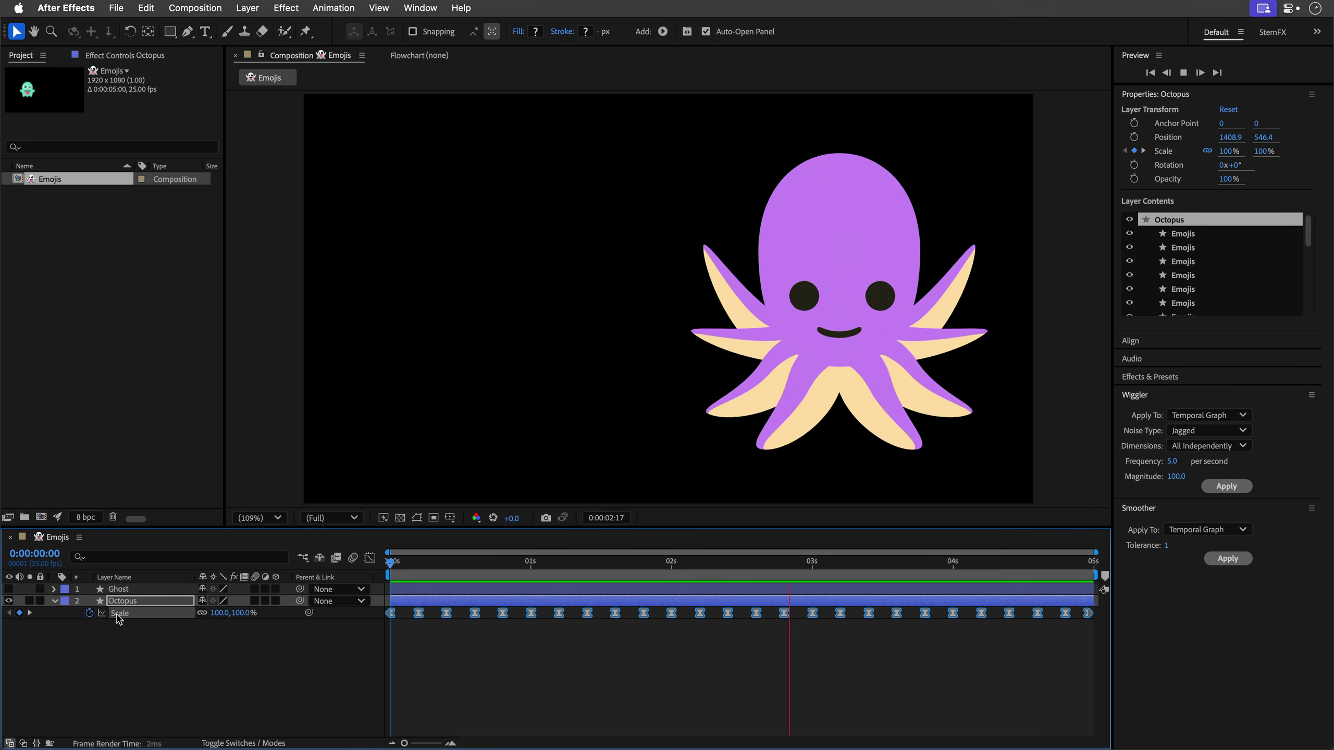
{"action": "key", "text": "space"}
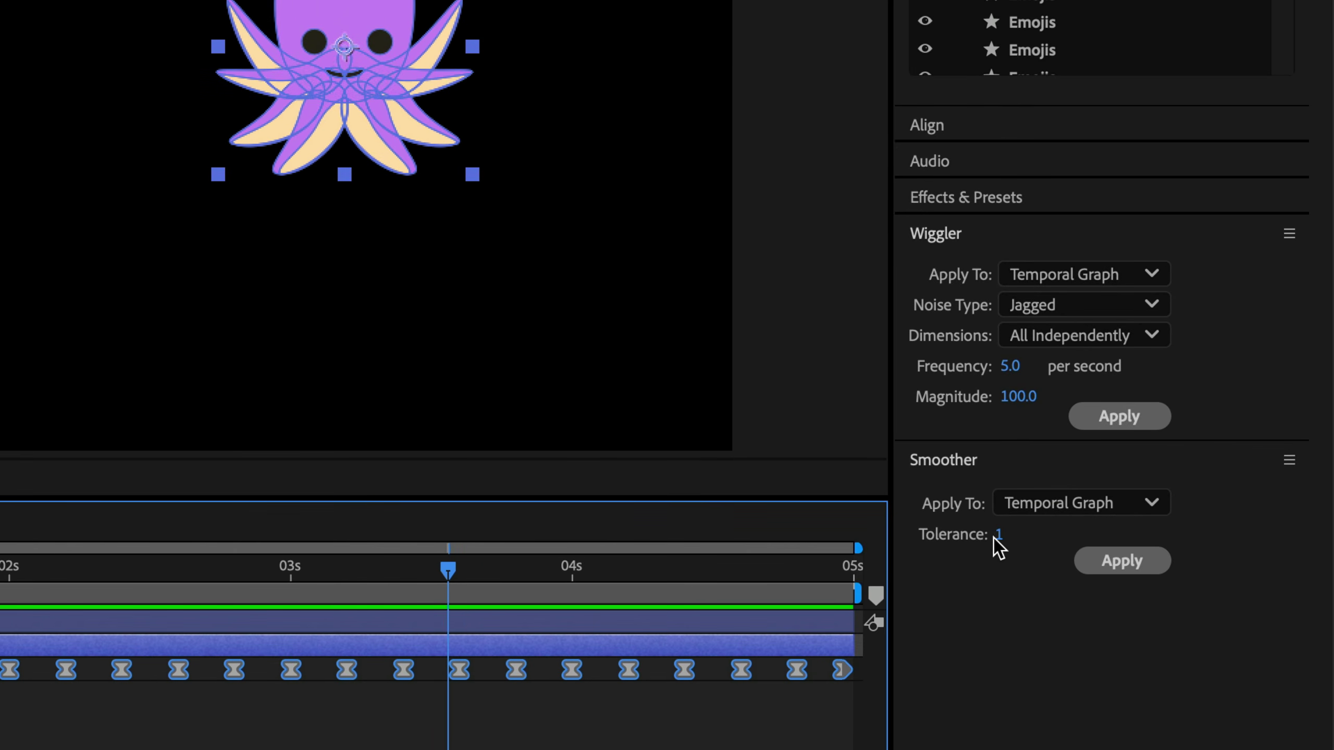
Apply the Smoother to the Octopus's Scale keyframes with a tolerance of 10 and check the result along the timeline
{"action": "left_click", "coordinate": [995, 537]}
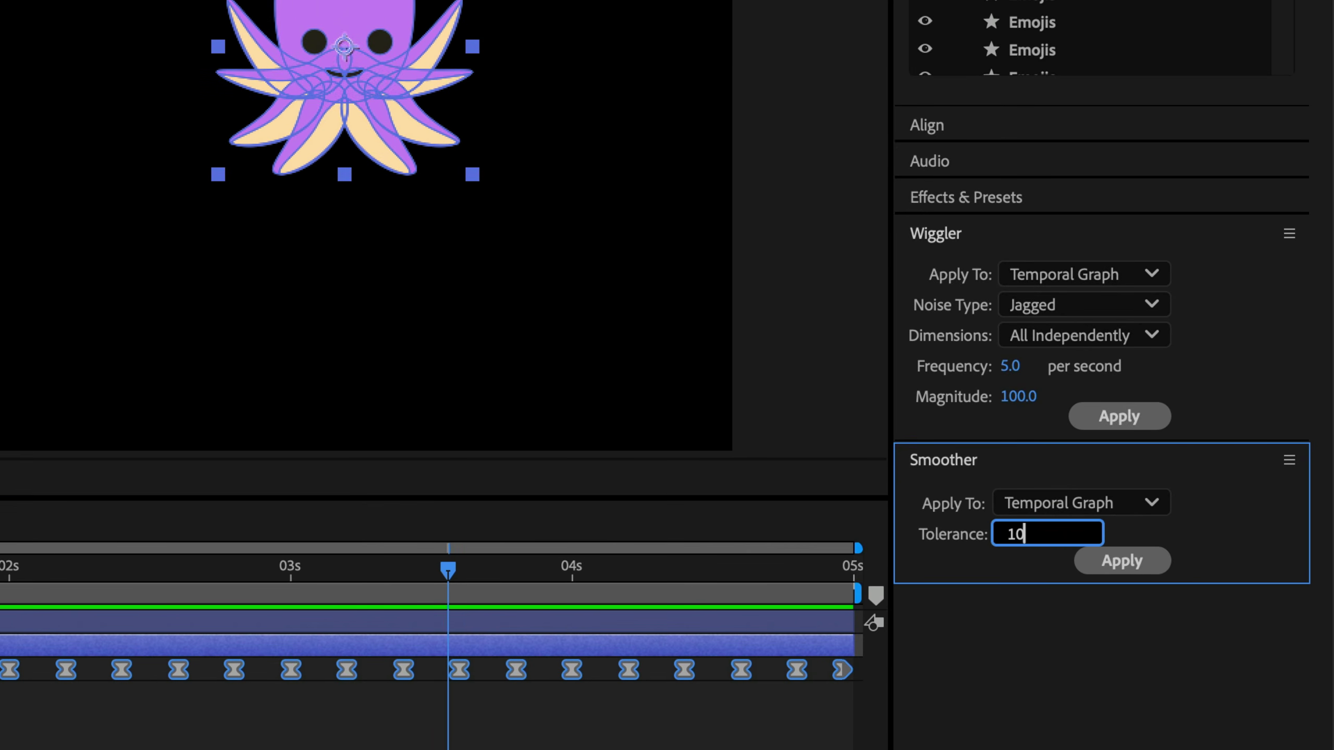
{"action": "type", "text": "10"}
{"action": "left_click", "coordinate": [1122, 561]}
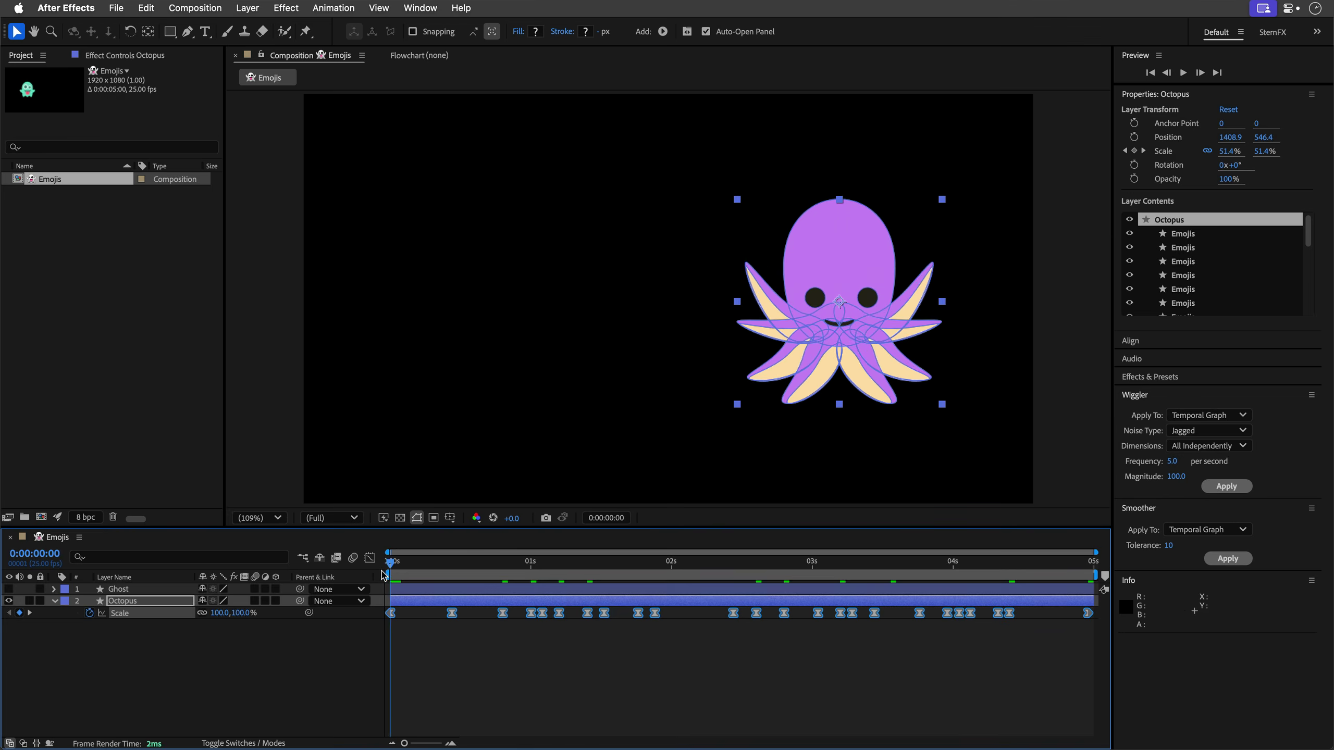
{"action": "left_click_drag", "start_coordinate": [383, 575], "coordinate": [890, 561]}
Add the expression smooth(10) to the Octopus layer's Scale and preview it from the start
{"action": "left_click", "coordinate": [89, 613], "text": "alt"}
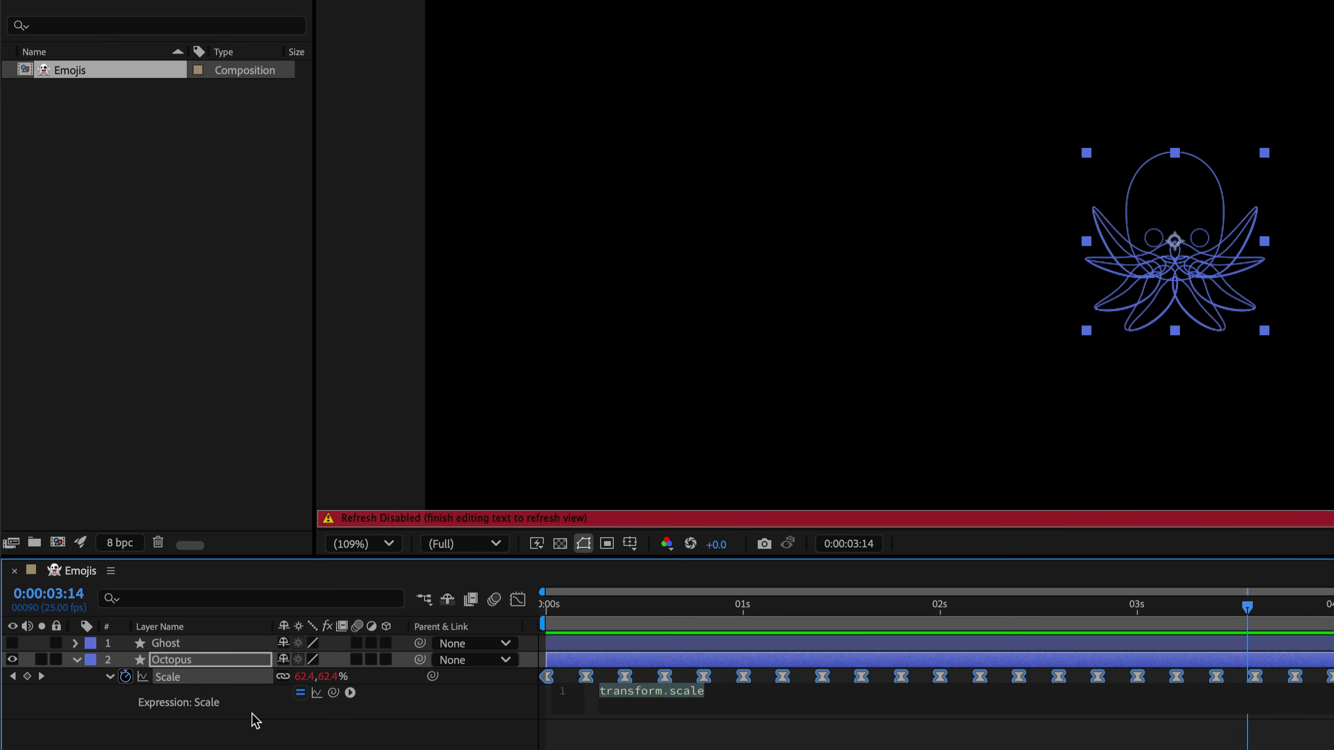
{"action": "type", "text": "smooth(10"}
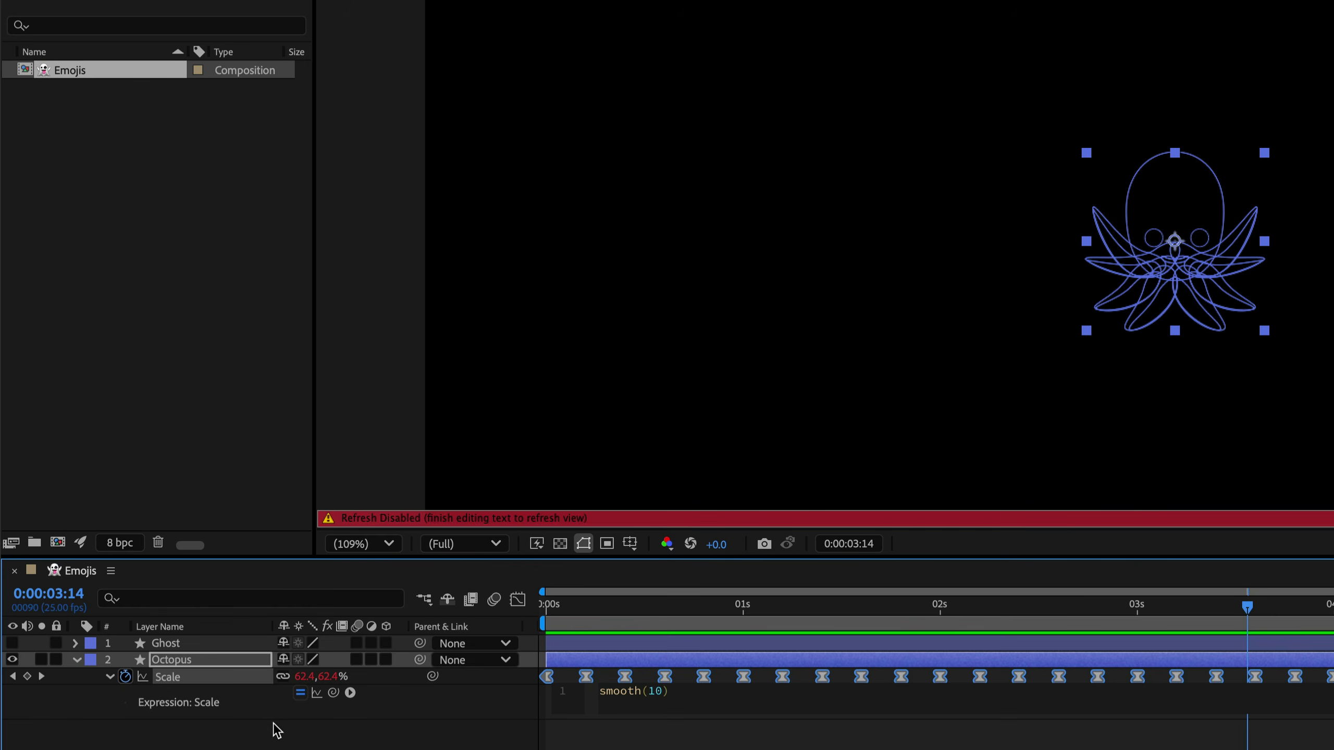
{"action": "left_click", "coordinate": [274, 727]}
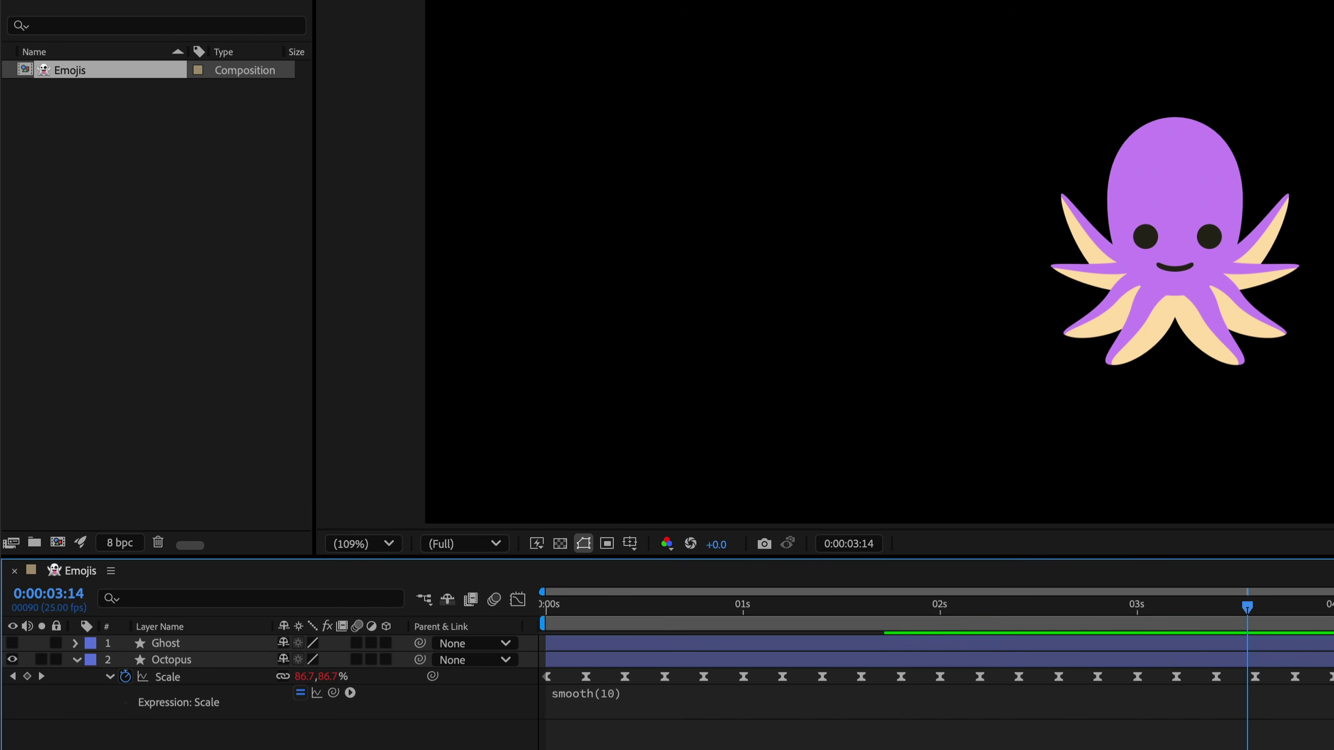
{"action": "key", "text": "Home"}
{"action": "key", "text": "space"}
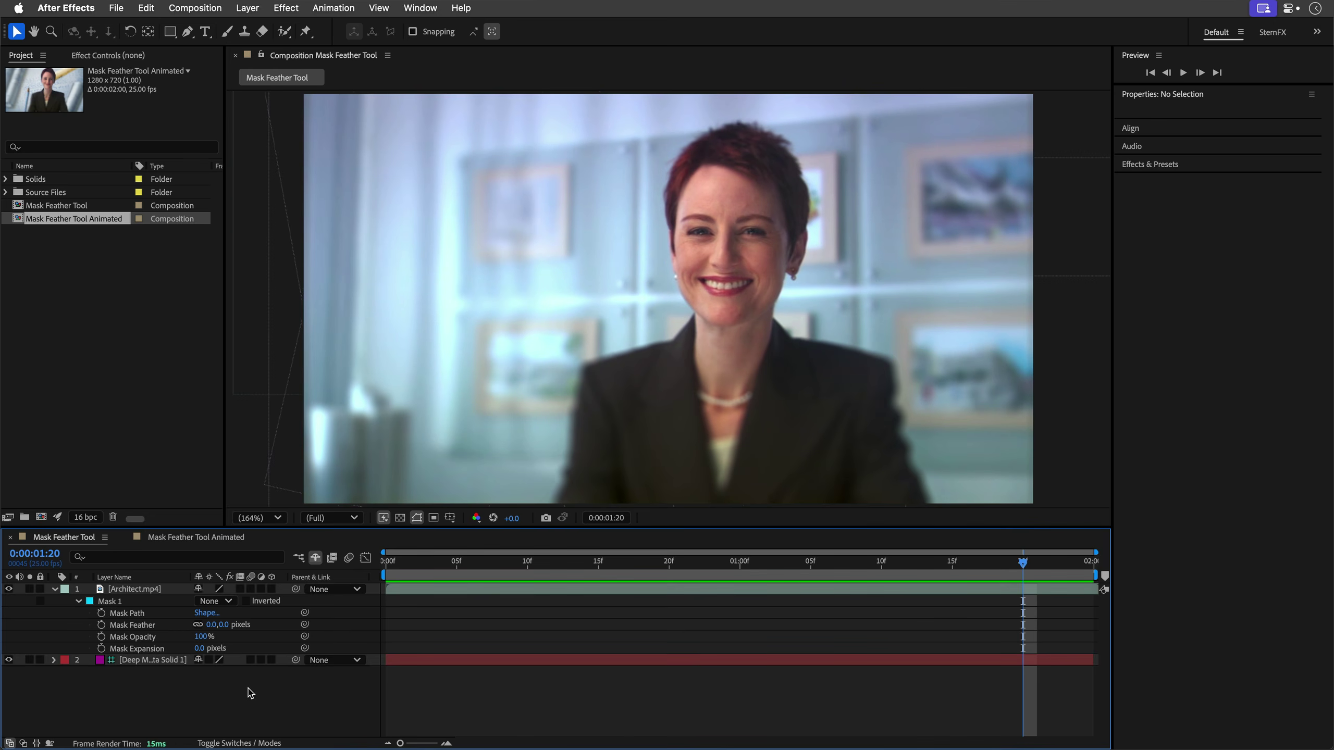
At the first frame, set the mode of Mask 1 on the Architect.mp4 layer to Add
{"action": "key", "text": "Home"}
{"action": "left_click", "coordinate": [116, 604]}
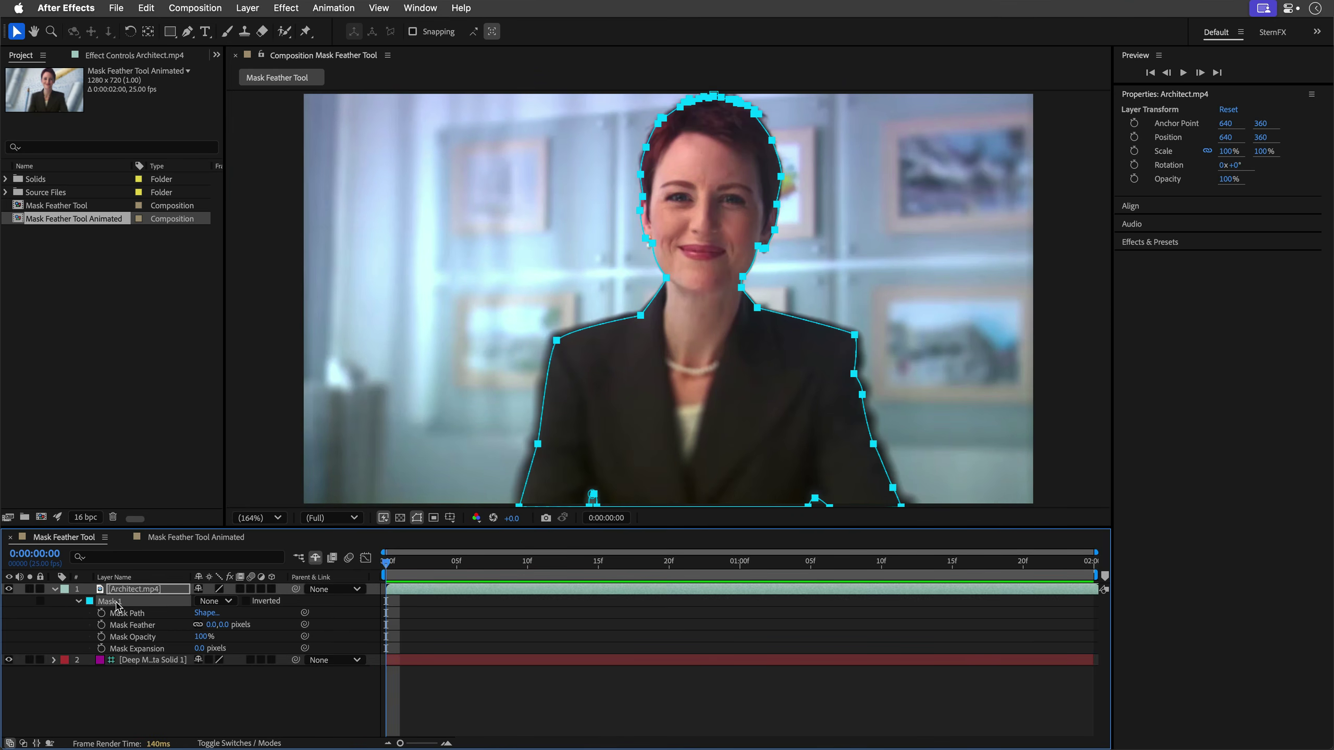
{"action": "left_click", "coordinate": [215, 602]}
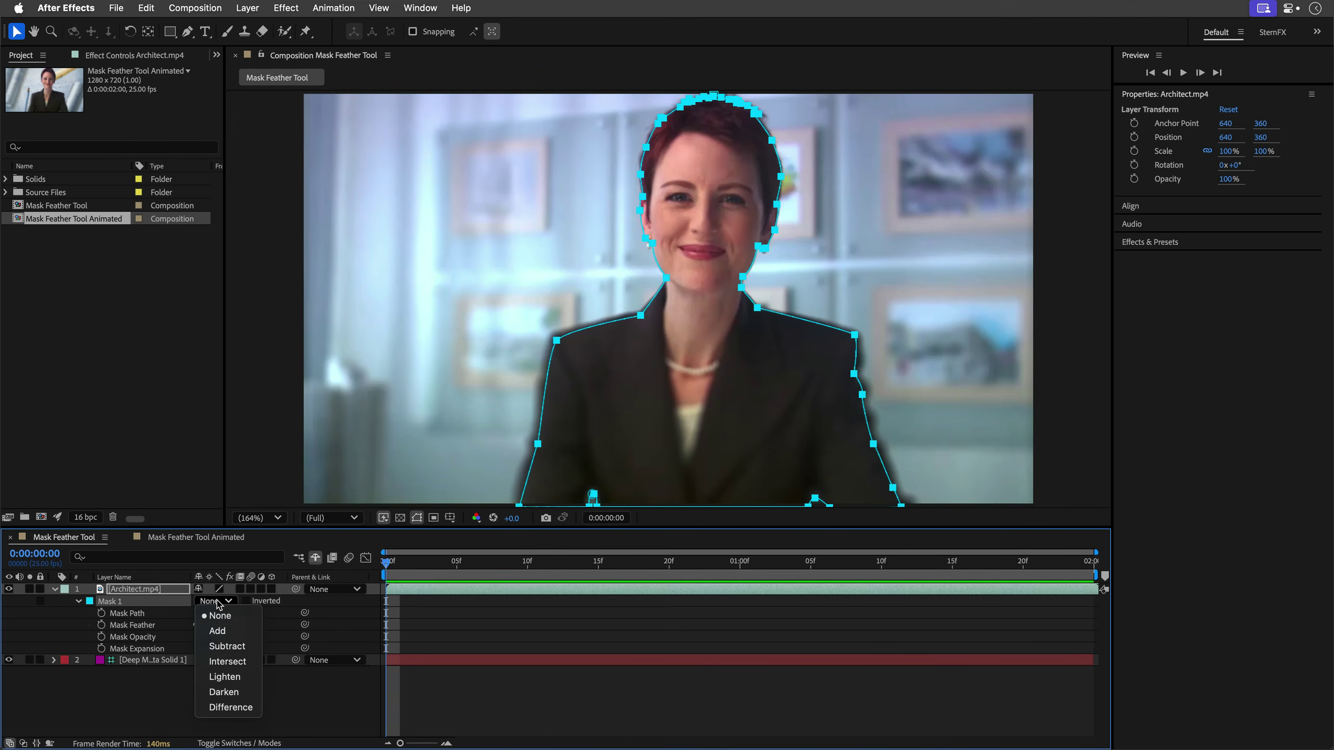
{"action": "left_click", "coordinate": [218, 631]}
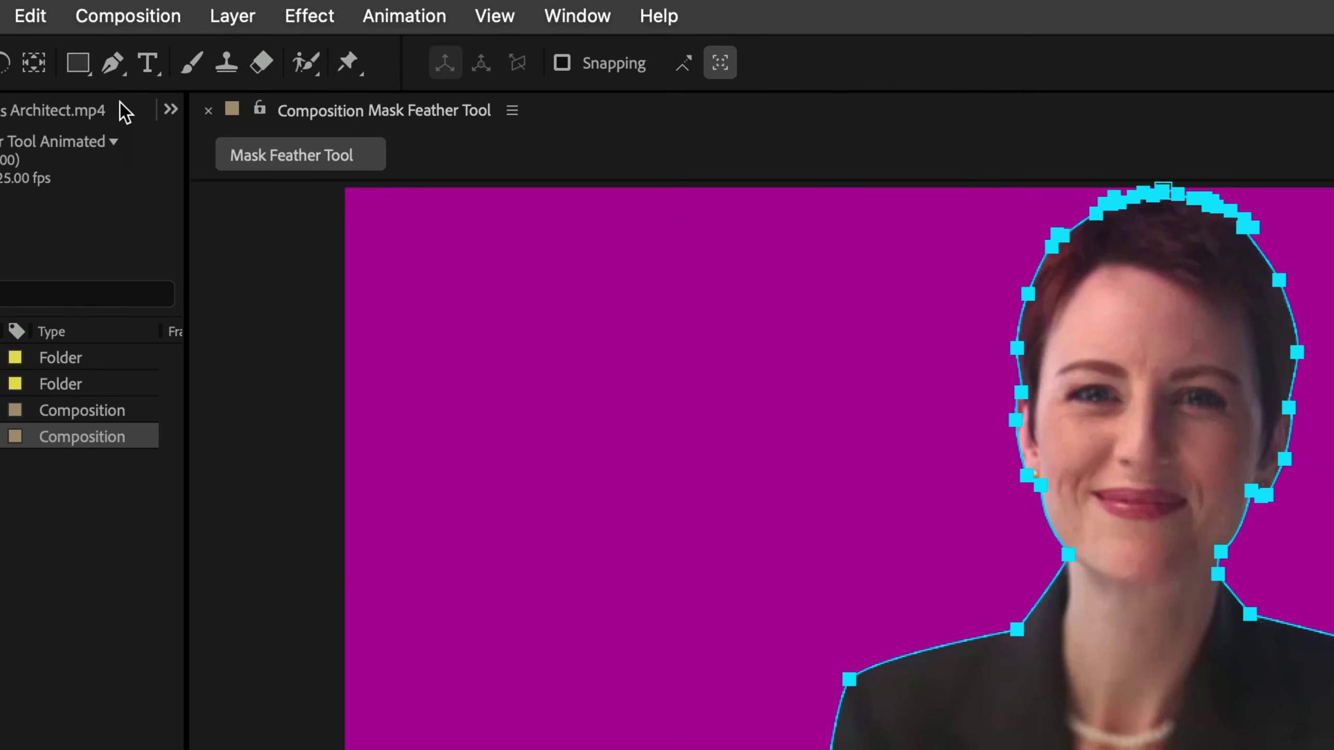
With the Mask Feather Tool, pull a feather point outward from the image-left sleeve and another inward from the shoulder beside it
{"action": "left_click", "coordinate": [116, 66]}
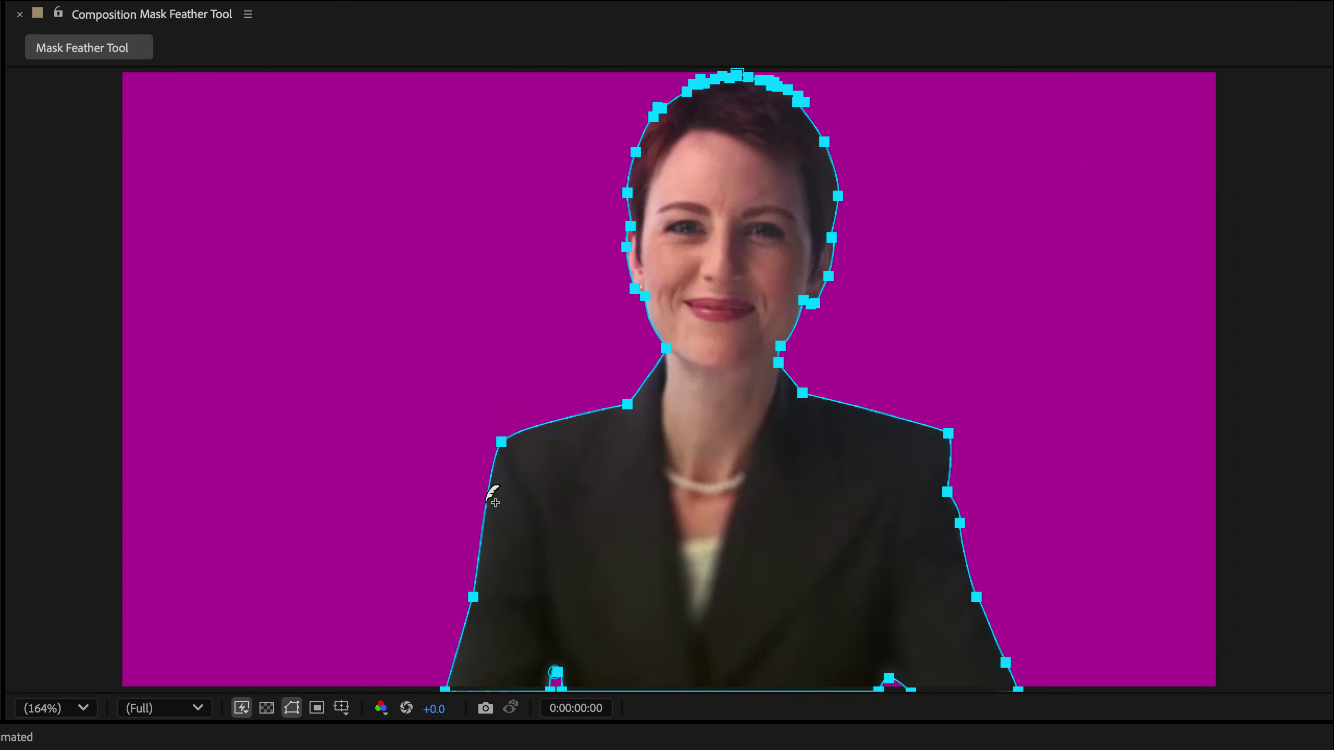
{"action": "left_click", "coordinate": [486, 501]}
{"action": "left_click_drag", "start_coordinate": [486, 501], "coordinate": [434, 492]}
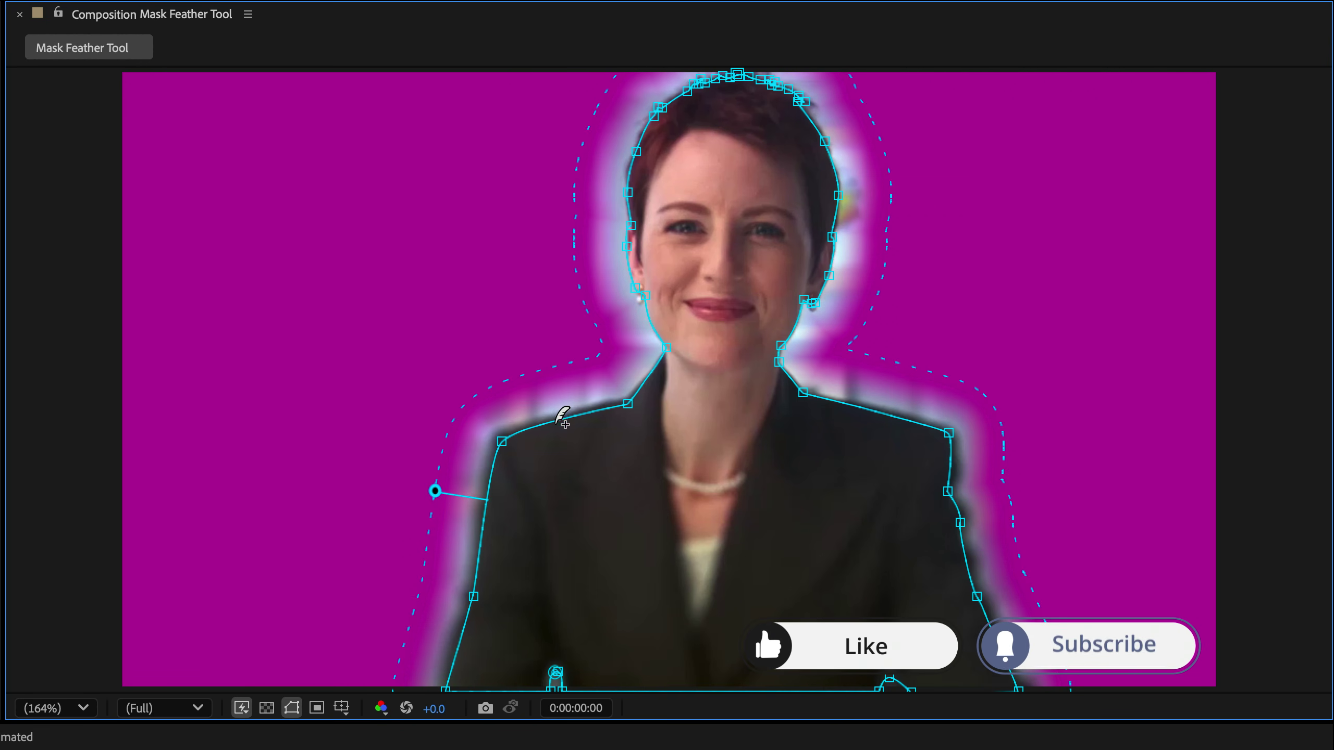
{"action": "left_click_drag", "start_coordinate": [557, 420], "coordinate": [555, 447]}
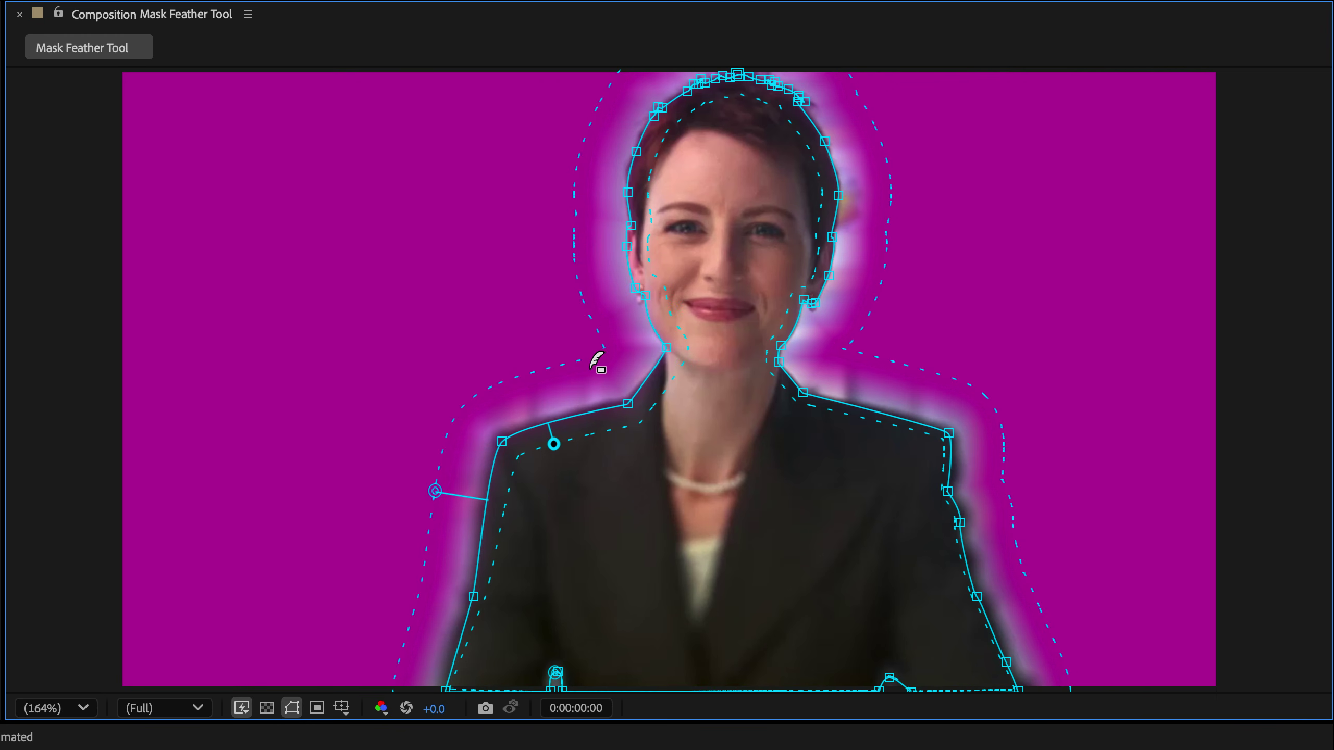
Add a tight feather point near the image-left collar and outward feather points on the opposite shoulder and upper sleeve
{"action": "mouse_move", "coordinate": [607, 409]}
{"action": "left_mouse_down"}
{"action": "mouse_move", "coordinate": [597, 379]}
{"action": "mouse_move", "coordinate": [604, 402]}
{"action": "left_mouse_up"}
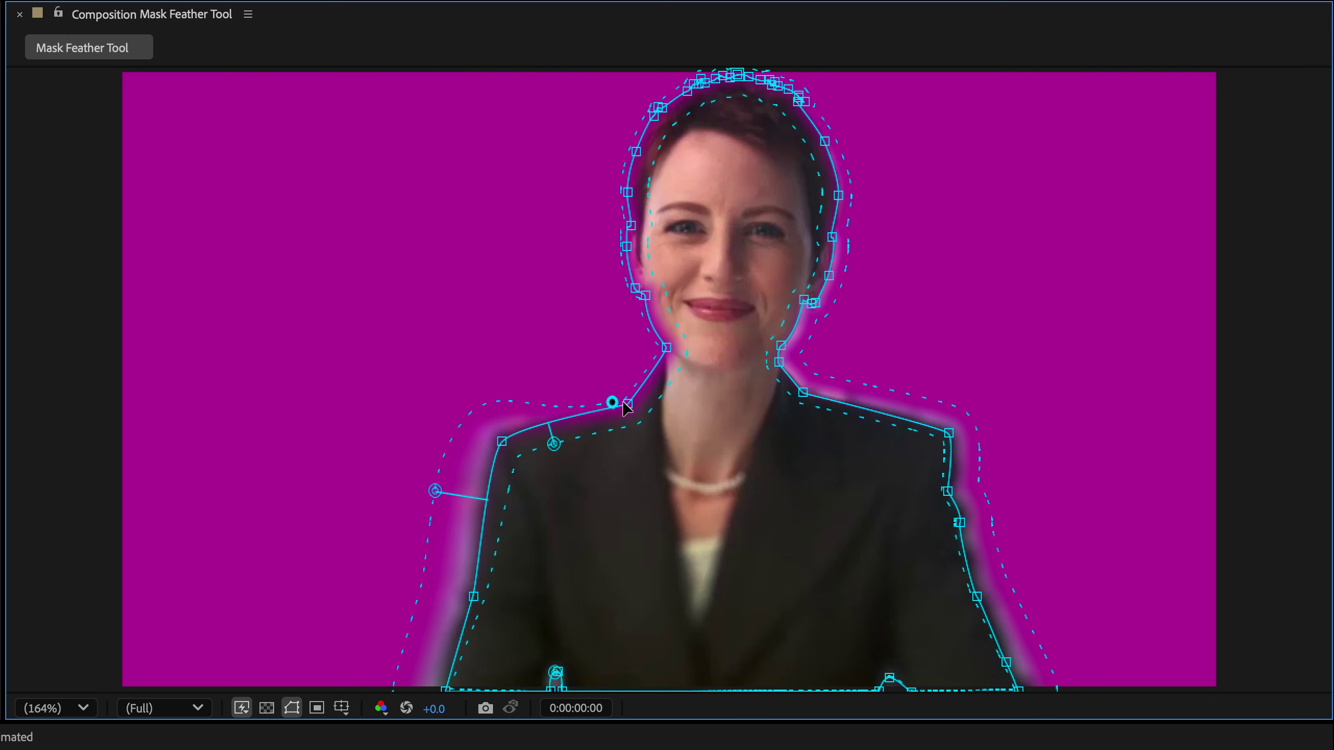
{"action": "left_click_drag", "start_coordinate": [846, 403], "coordinate": [853, 374]}
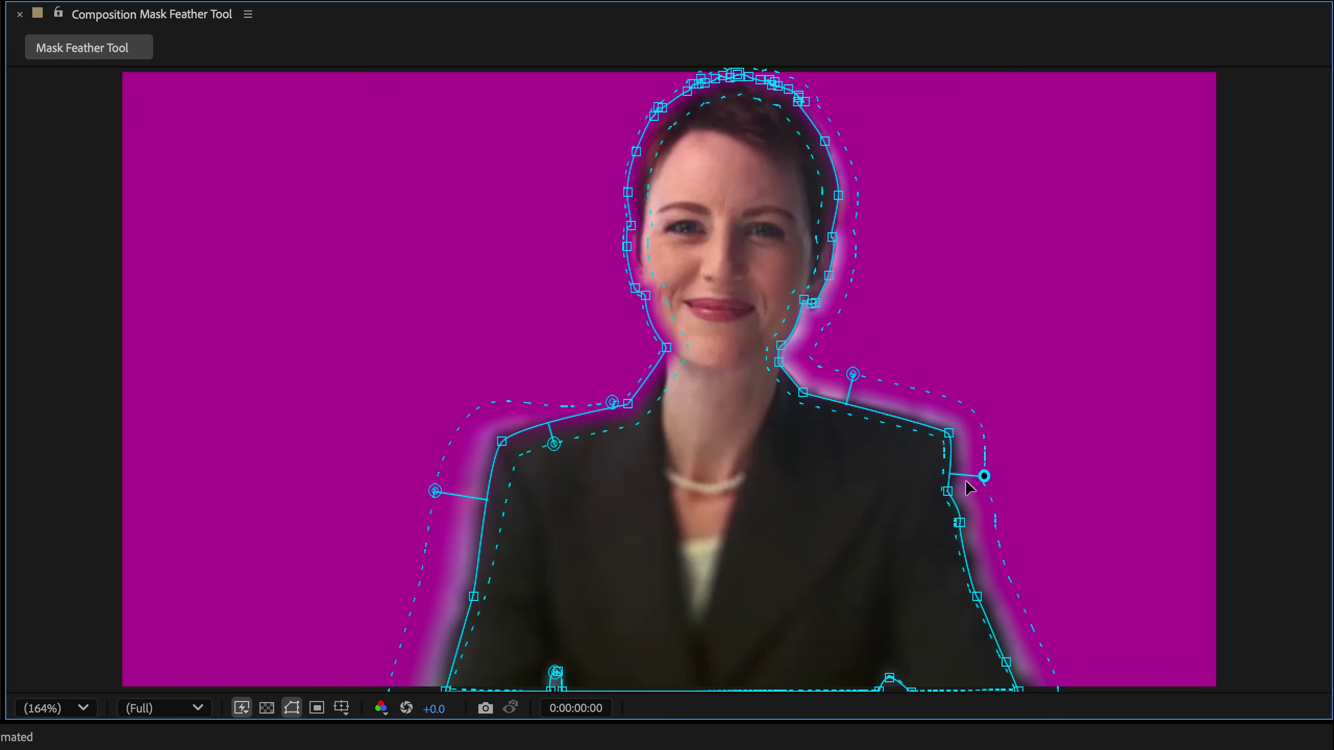
{"action": "left_click_drag", "start_coordinate": [969, 489], "coordinate": [932, 491]}
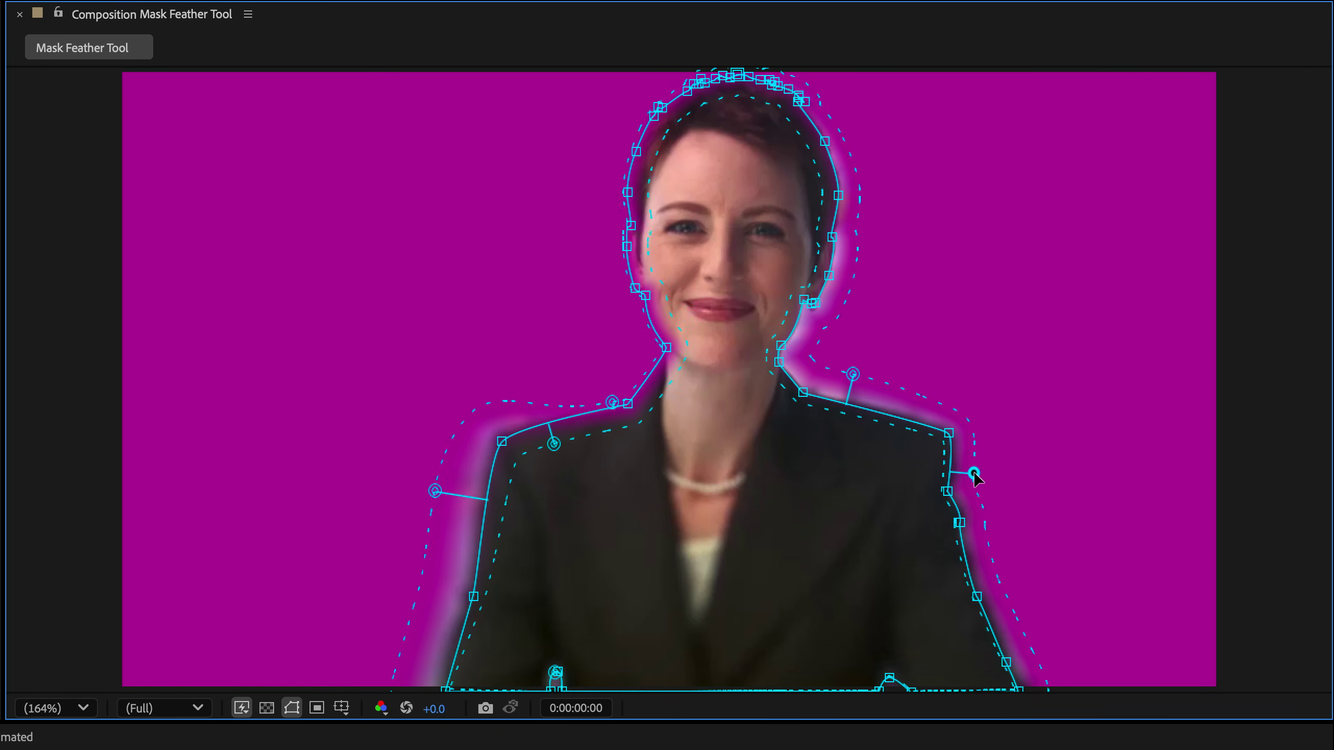
Pull a feather point outward from the lower image-right sleeve, and select the Mask Path of Mask 1
{"action": "left_click_drag", "start_coordinate": [938, 574], "coordinate": [986, 590]}
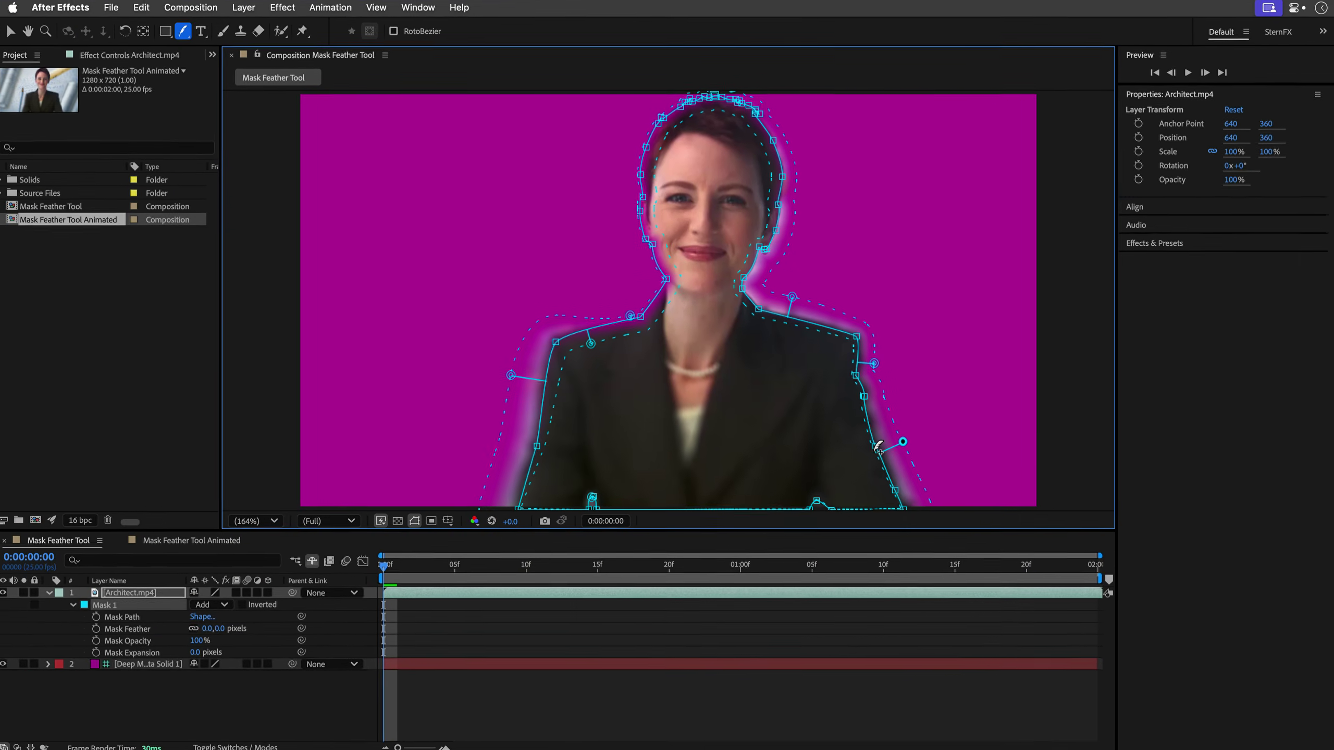
{"action": "left_click", "coordinate": [126, 614]}
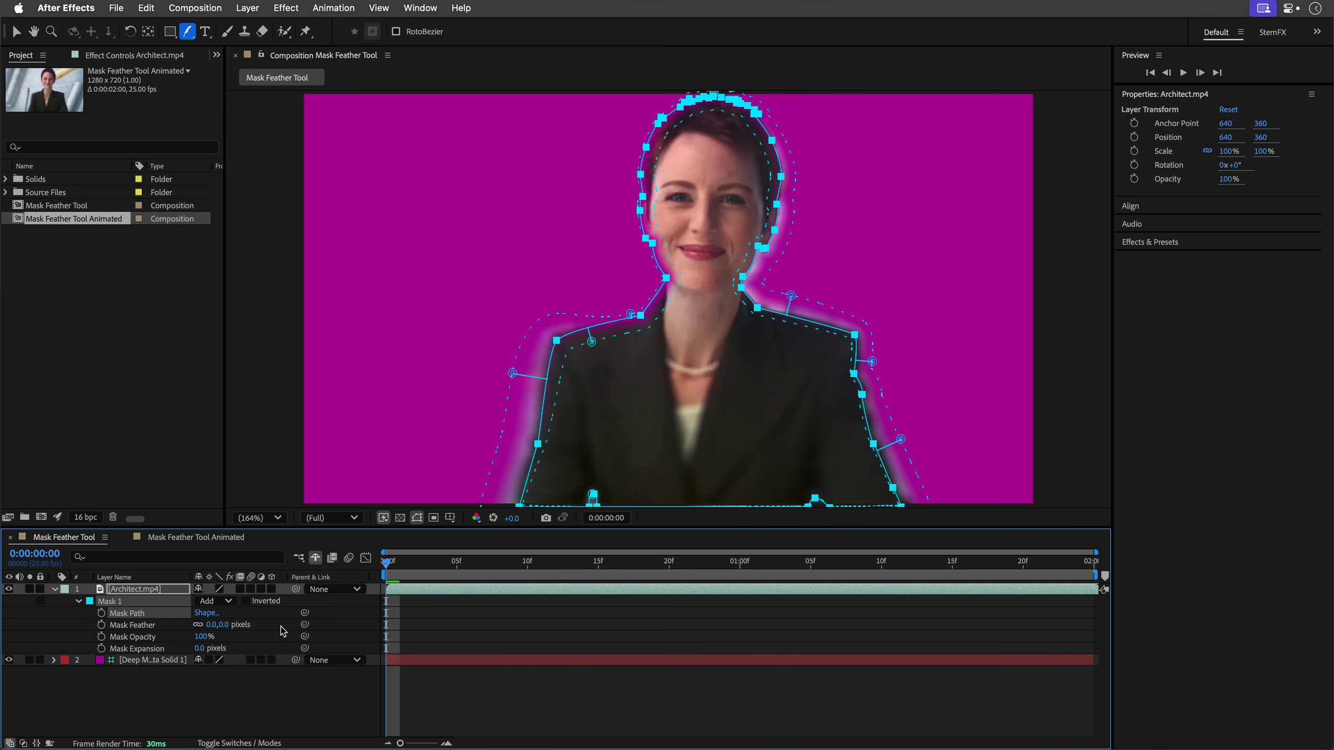
Open the Mask Feather Tool Animated composition and preview its animated mask from the first frame
{"action": "left_click_drag", "start_coordinate": [413, 563], "coordinate": [287, 549]}
{"action": "left_click", "coordinate": [214, 539]}
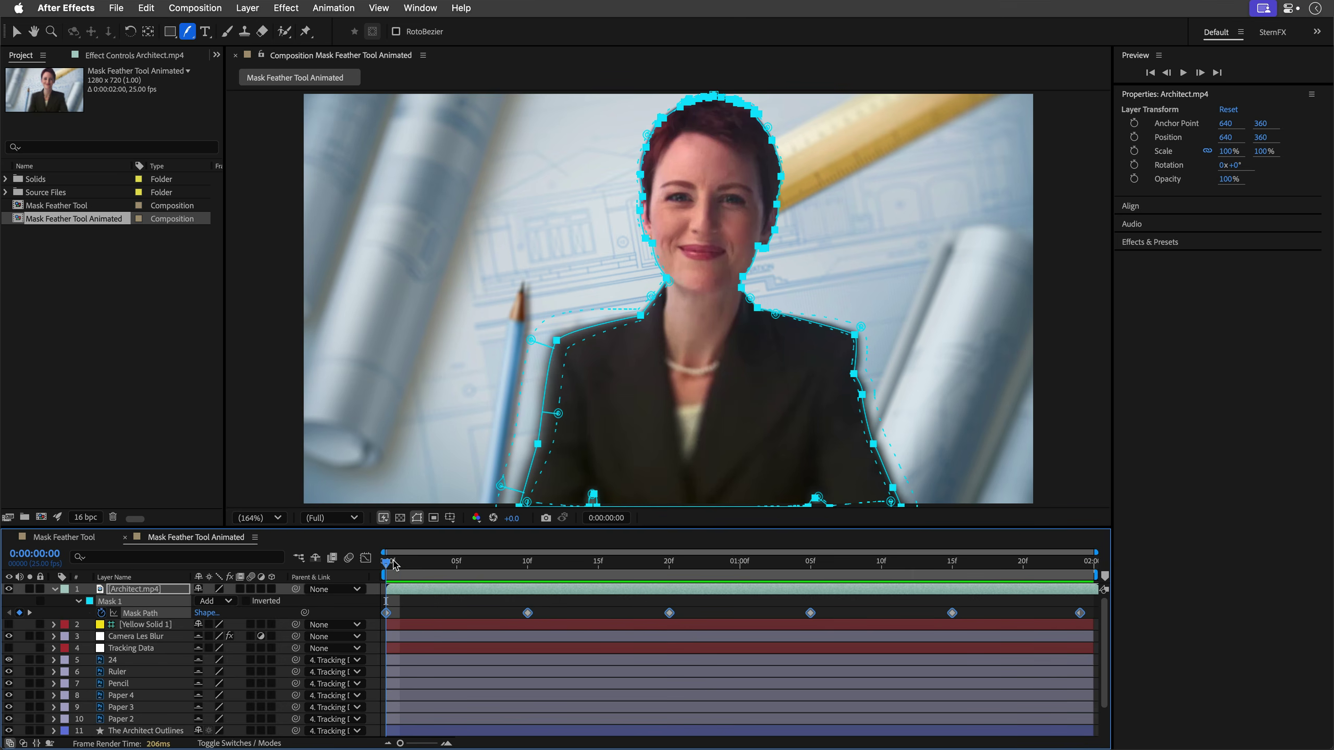
{"action": "left_click_drag", "start_coordinate": [395, 565], "coordinate": [293, 575]}
{"action": "key", "text": "space"}
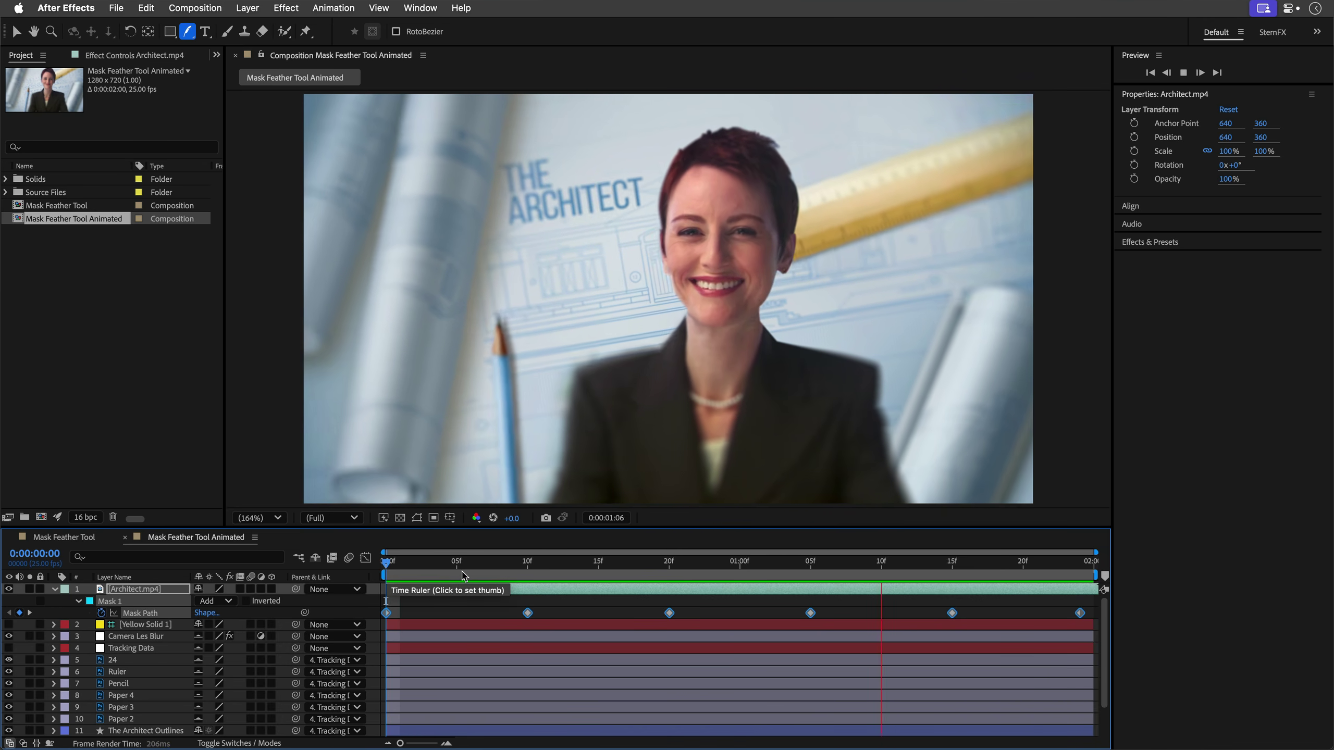
{"action": "key", "text": "space"}
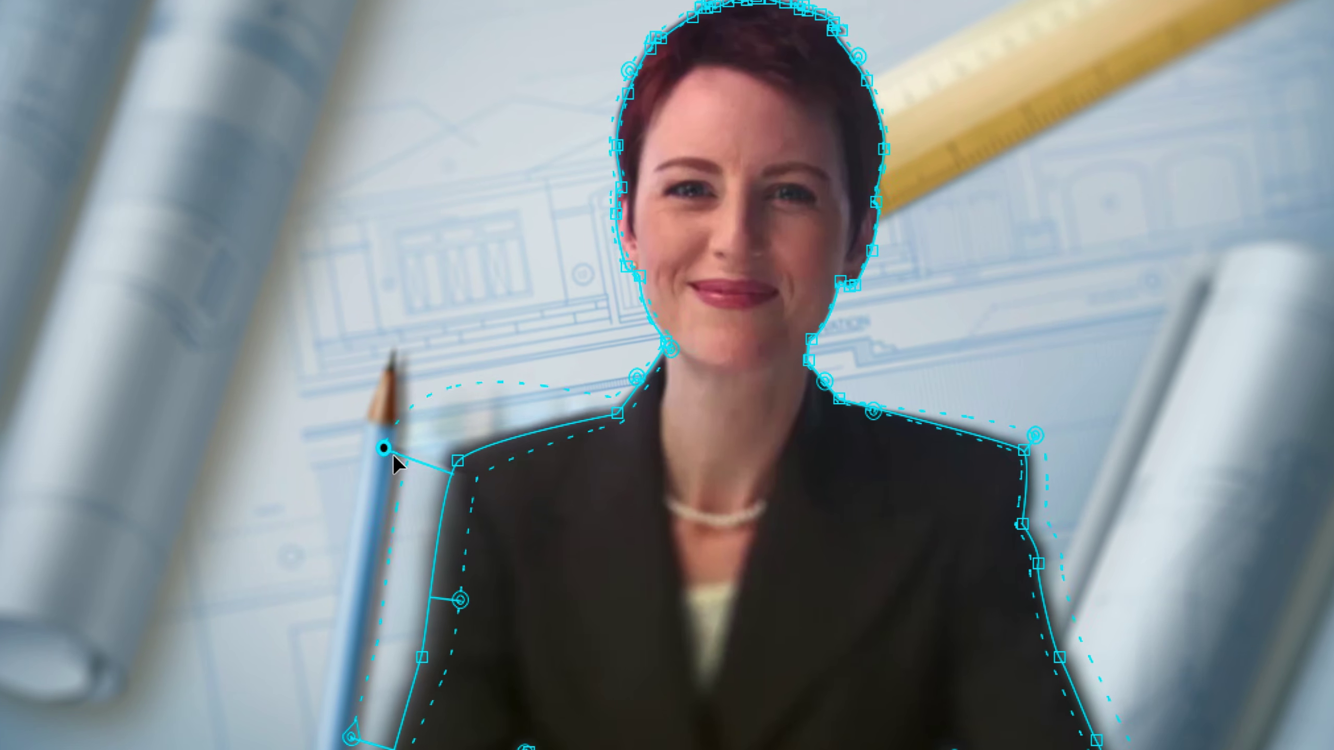
Adjust the distances of the feather points at the image-left shoulder and sleeve and at the image-right shoulder corner
{"action": "mouse_move", "coordinate": [393, 455]}
{"action": "left_mouse_down"}
{"action": "mouse_move", "coordinate": [415, 472]}
{"action": "mouse_move", "coordinate": [388, 454]}
{"action": "left_mouse_up"}
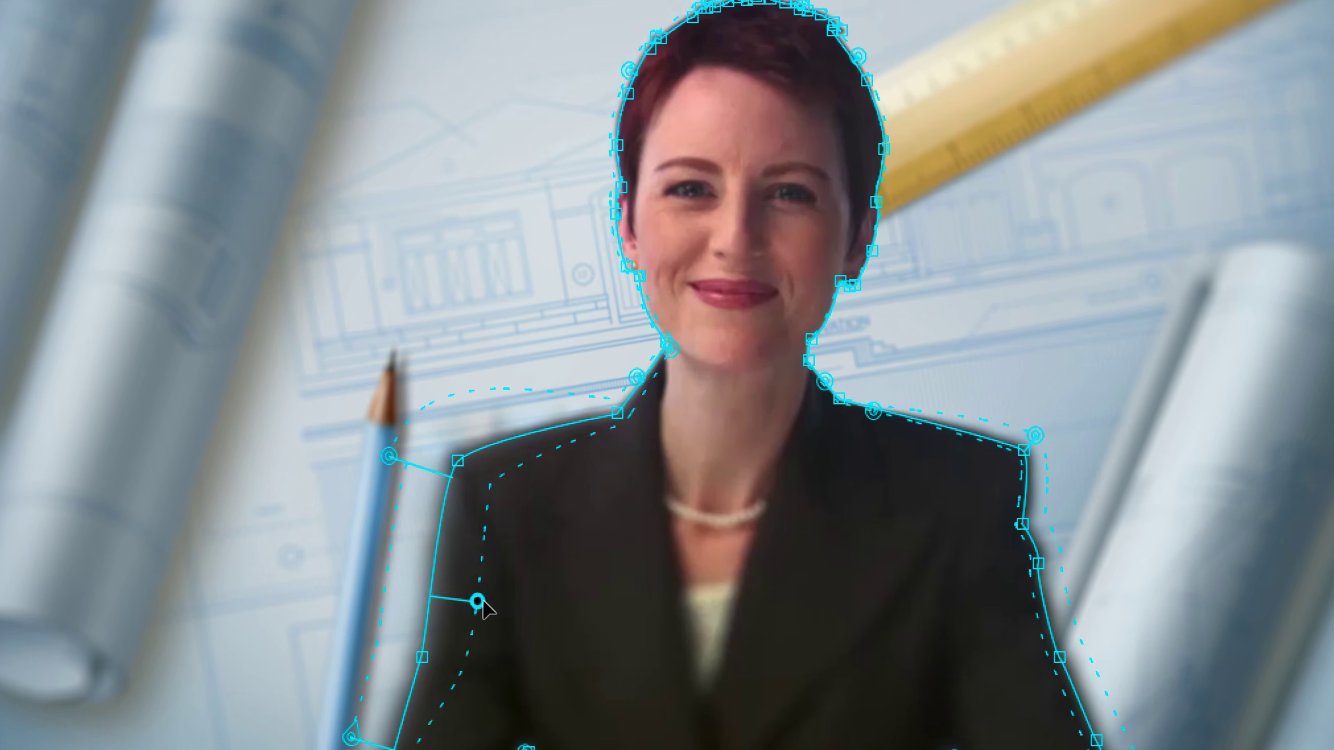
{"action": "mouse_move", "coordinate": [482, 605]}
{"action": "left_mouse_down"}
{"action": "mouse_move", "coordinate": [525, 604]}
{"action": "mouse_move", "coordinate": [464, 604]}
{"action": "left_mouse_up"}
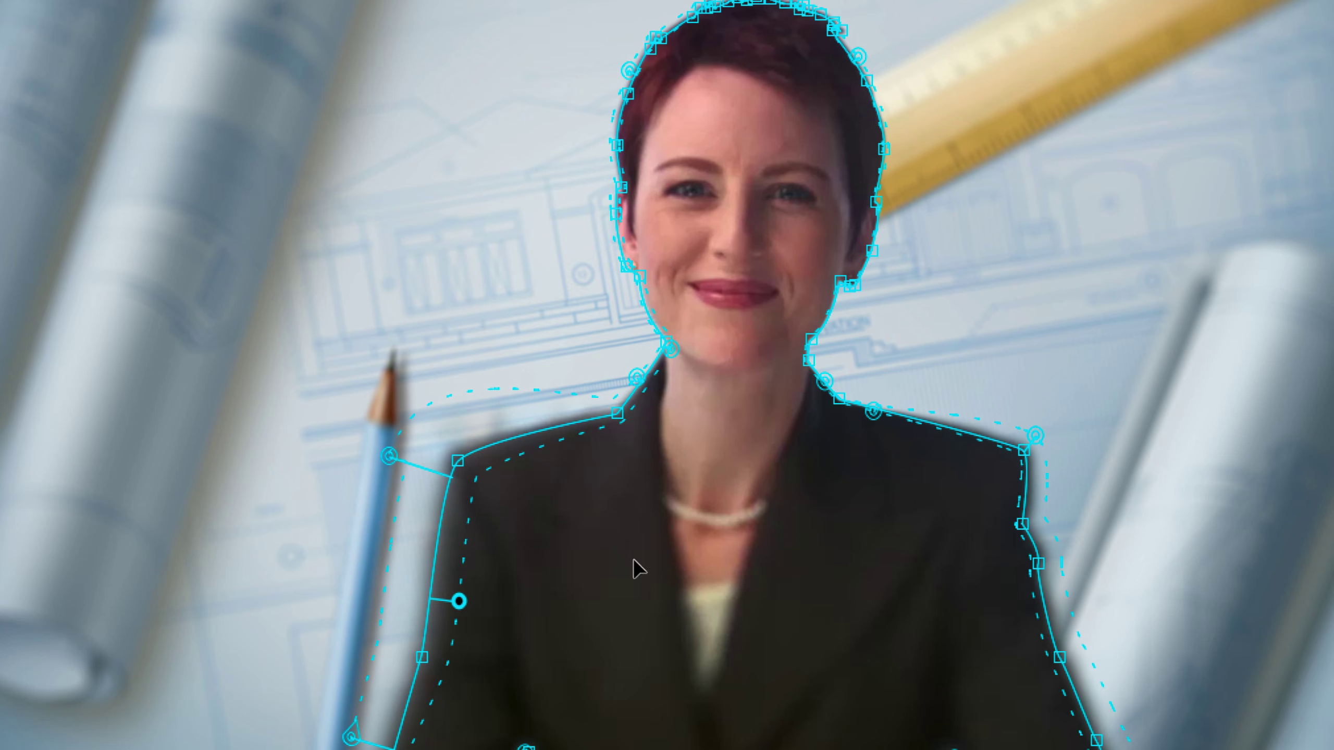
{"action": "mouse_move", "coordinate": [1036, 435]}
{"action": "left_mouse_down"}
{"action": "mouse_move", "coordinate": [1069, 411]}
{"action": "mouse_move", "coordinate": [1041, 441]}
{"action": "left_mouse_up"}
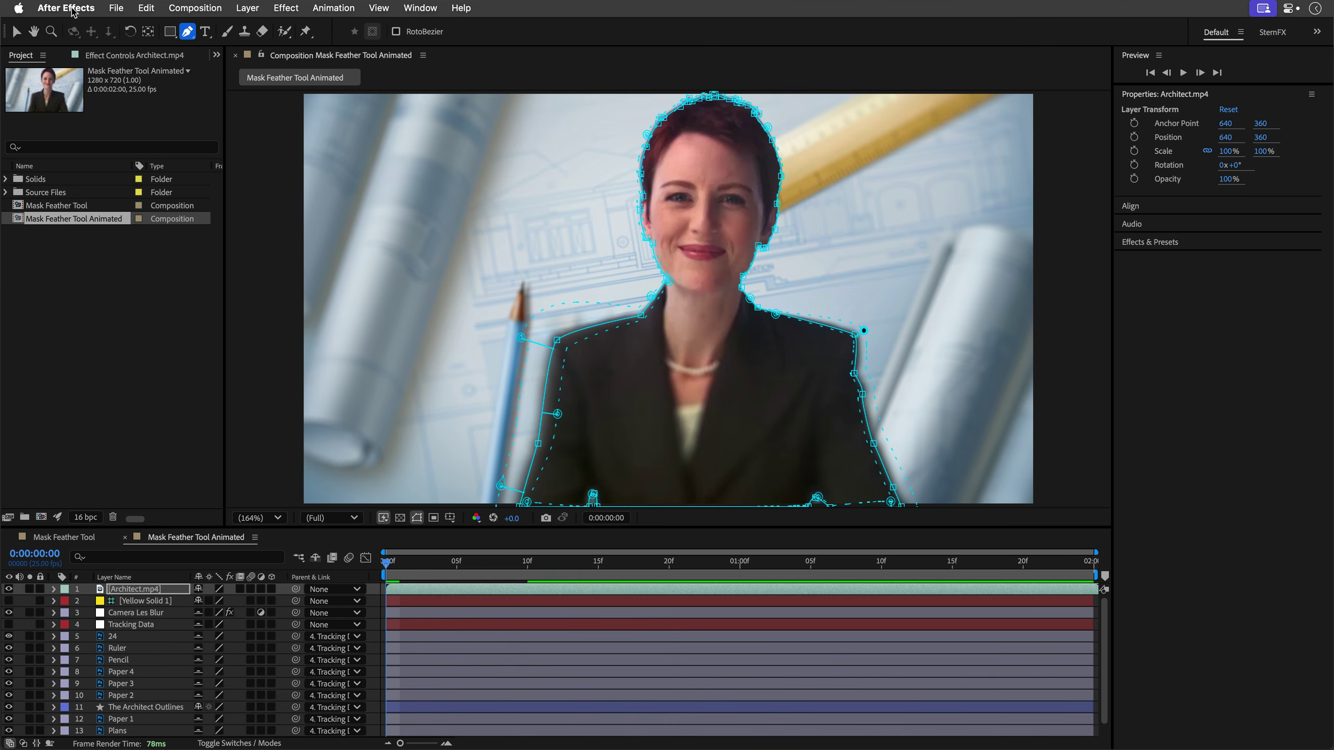
Review the General preference Pen Tool Shortcut Toggles Between Pen and Mask Feather Tools, and cycle through the pen tool variants
{"action": "left_click", "coordinate": [66, 7]}
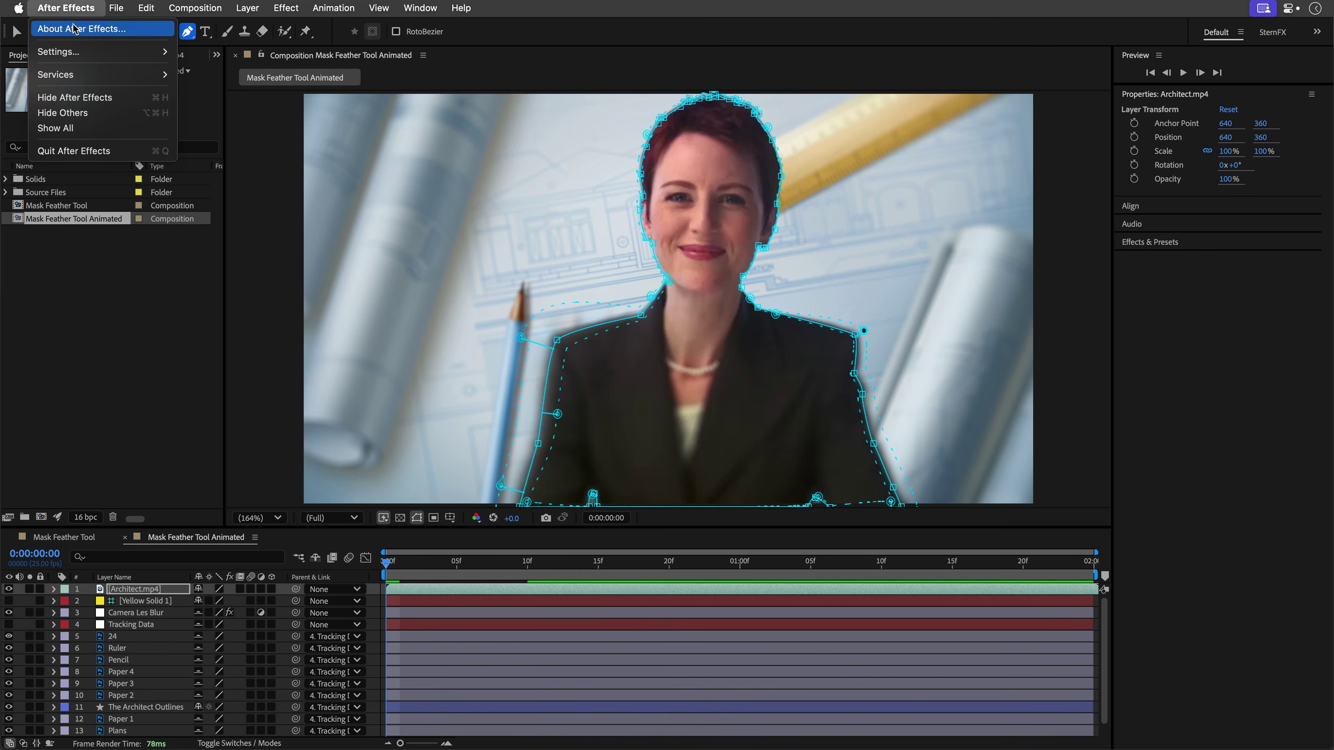
{"action": "mouse_move", "coordinate": [94, 48]}
{"action": "left_click", "coordinate": [210, 59]}
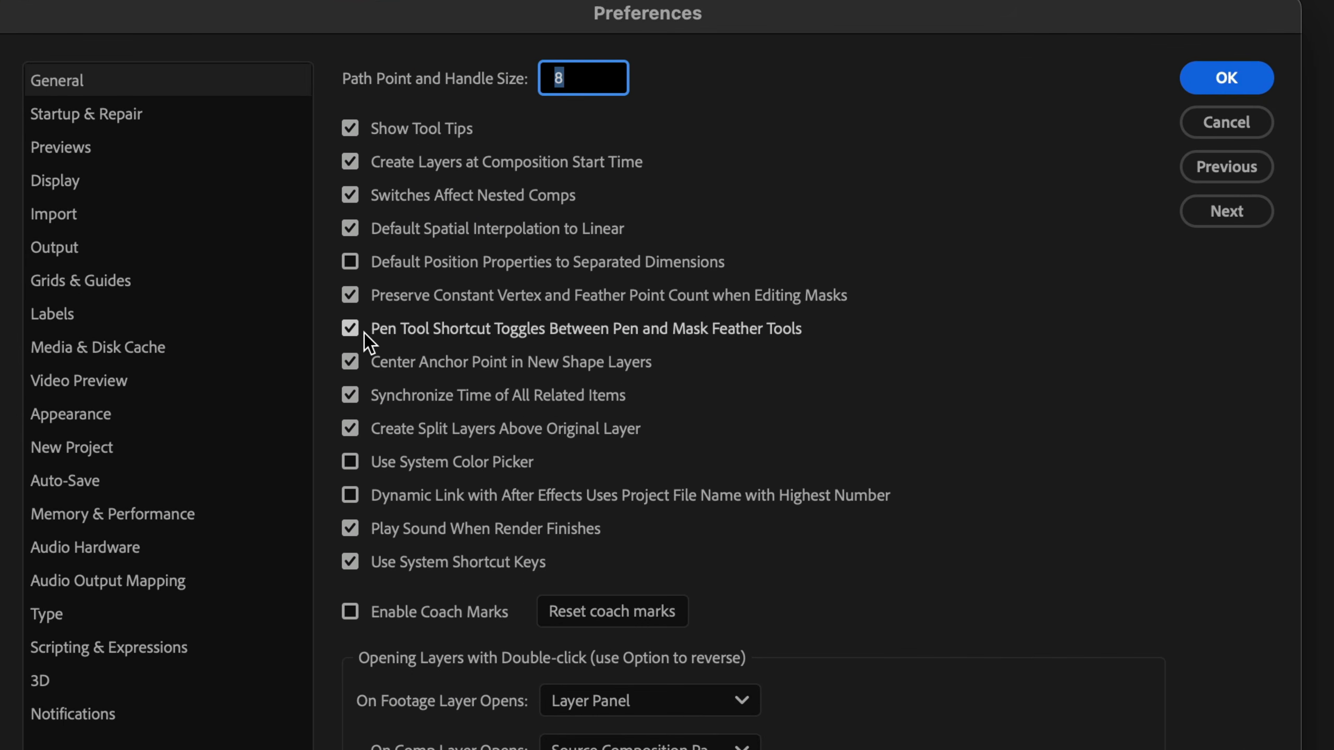
{"action": "left_click", "coordinate": [1257, 94]}
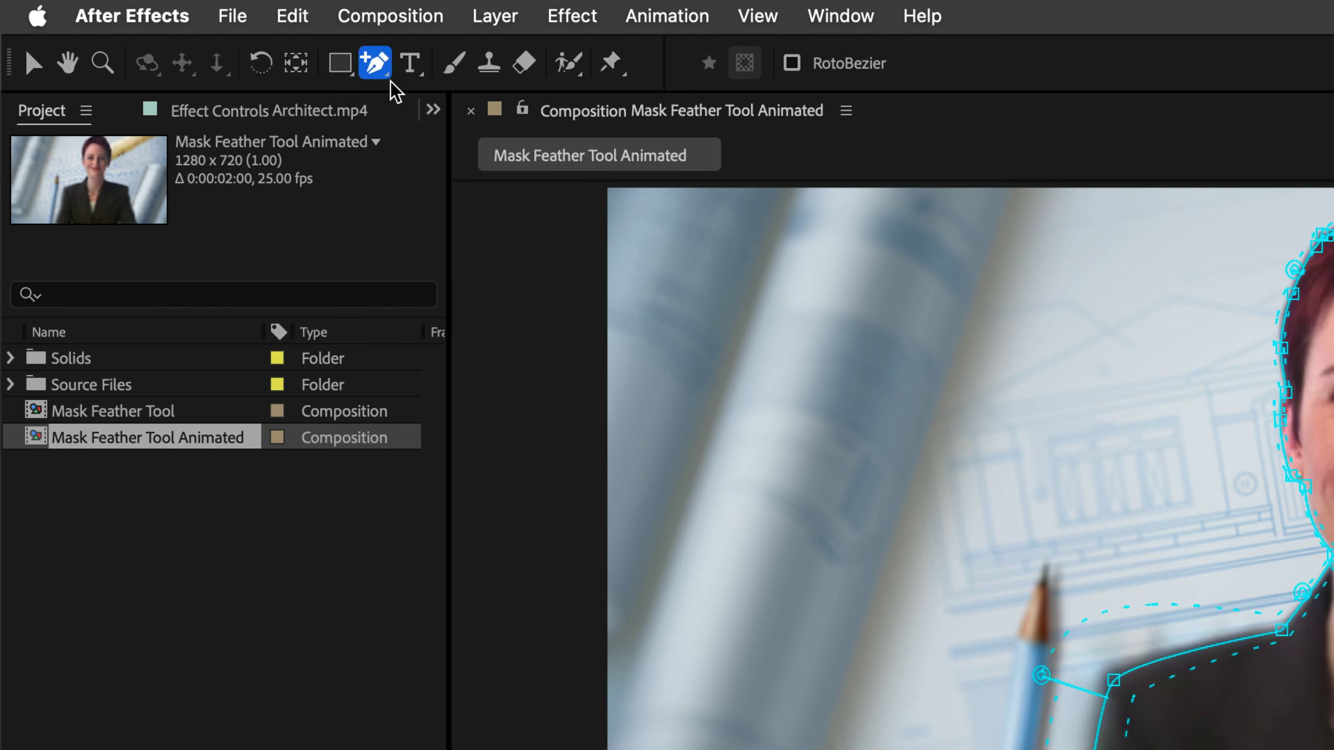
{"action": "key", "text": "g"}
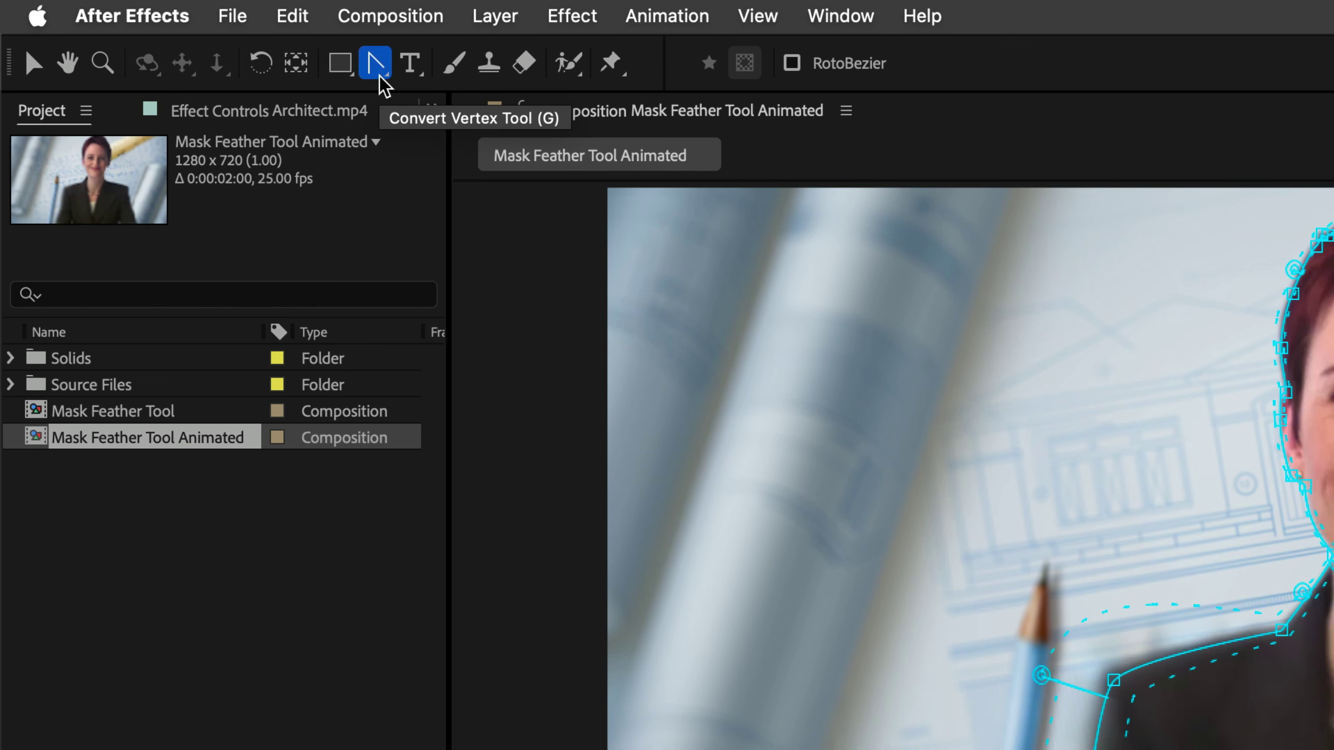
{"action": "left_click", "coordinate": [377, 74]}
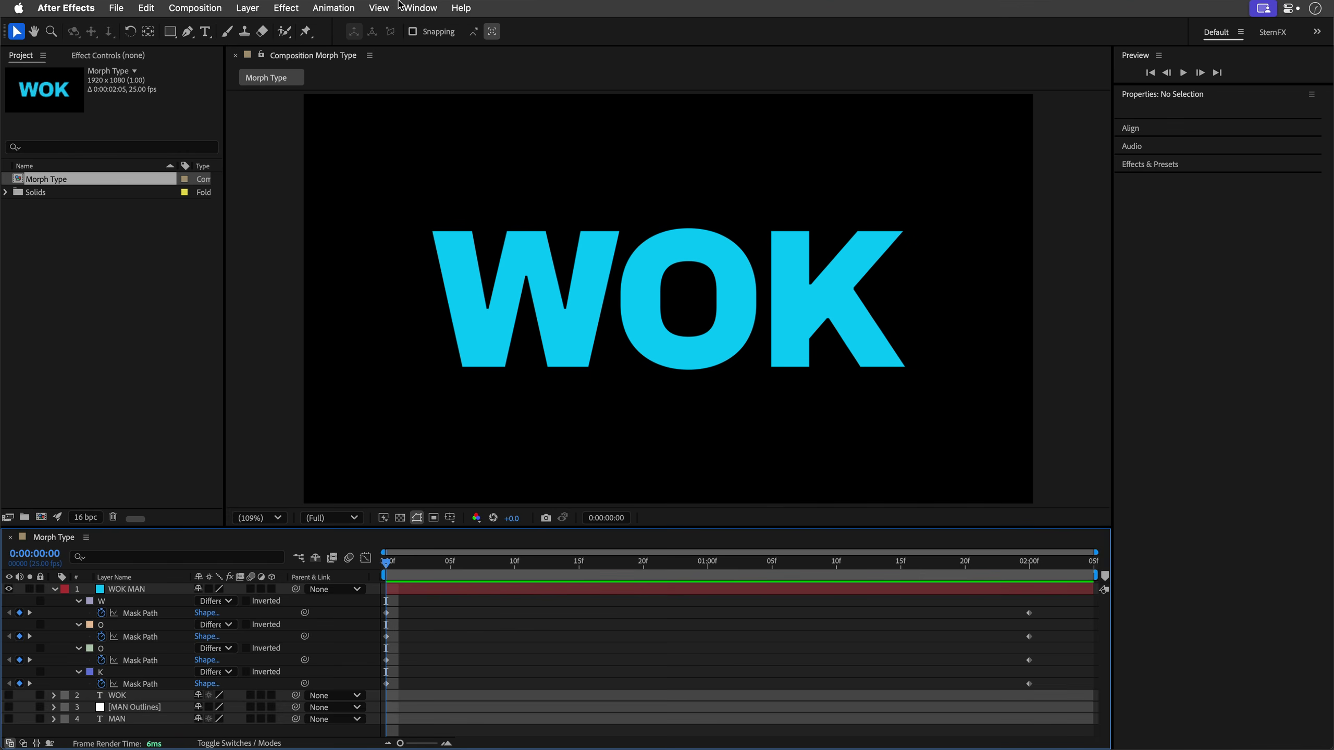
Show the Mask Interpolation settings and preview the WOK MAN morph without interpolation
{"action": "left_click", "coordinate": [415, 6]}
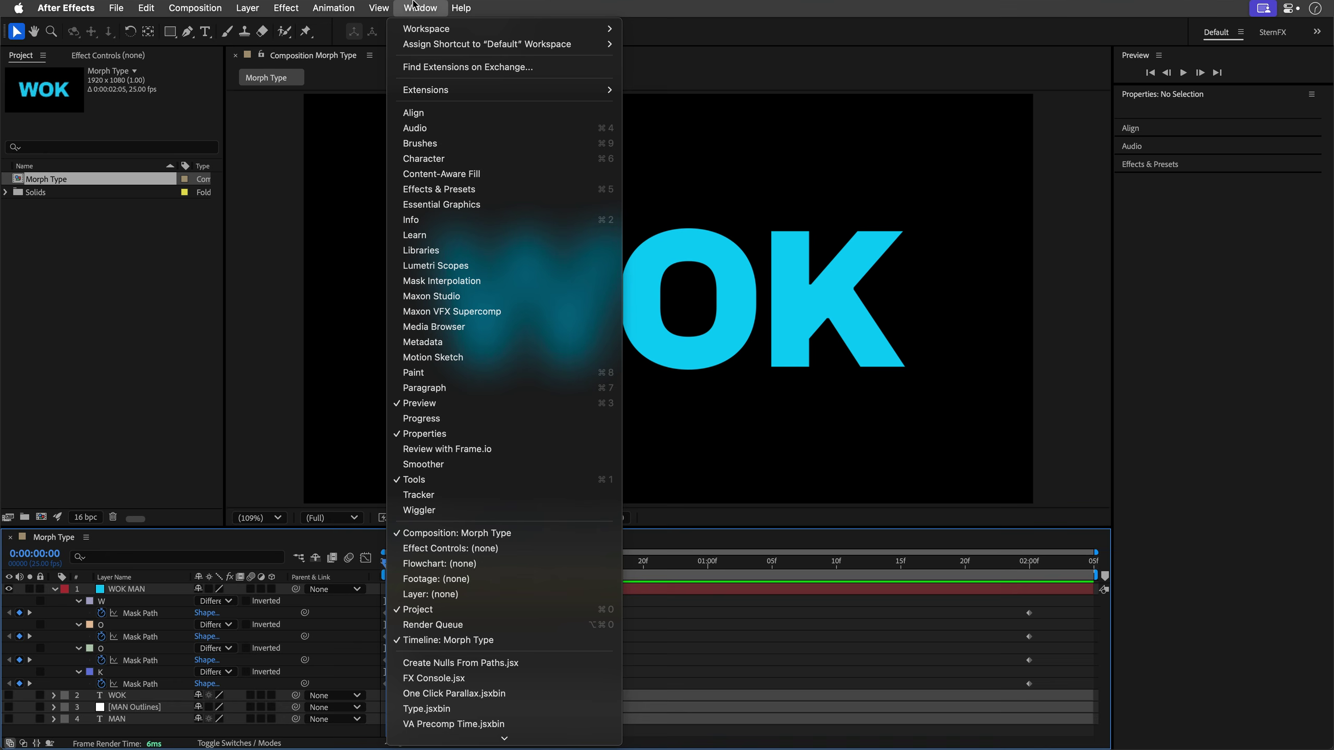
{"action": "left_click", "coordinate": [453, 282]}
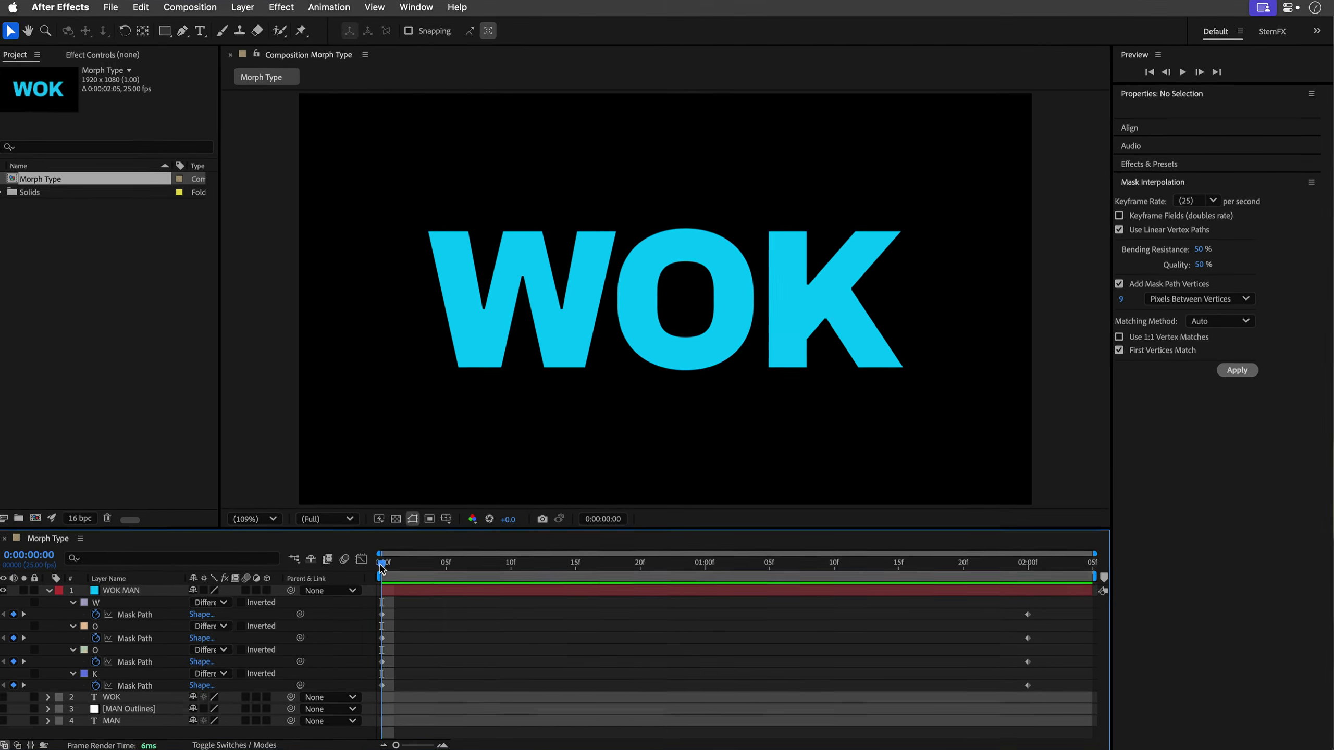
{"action": "key", "text": "space"}
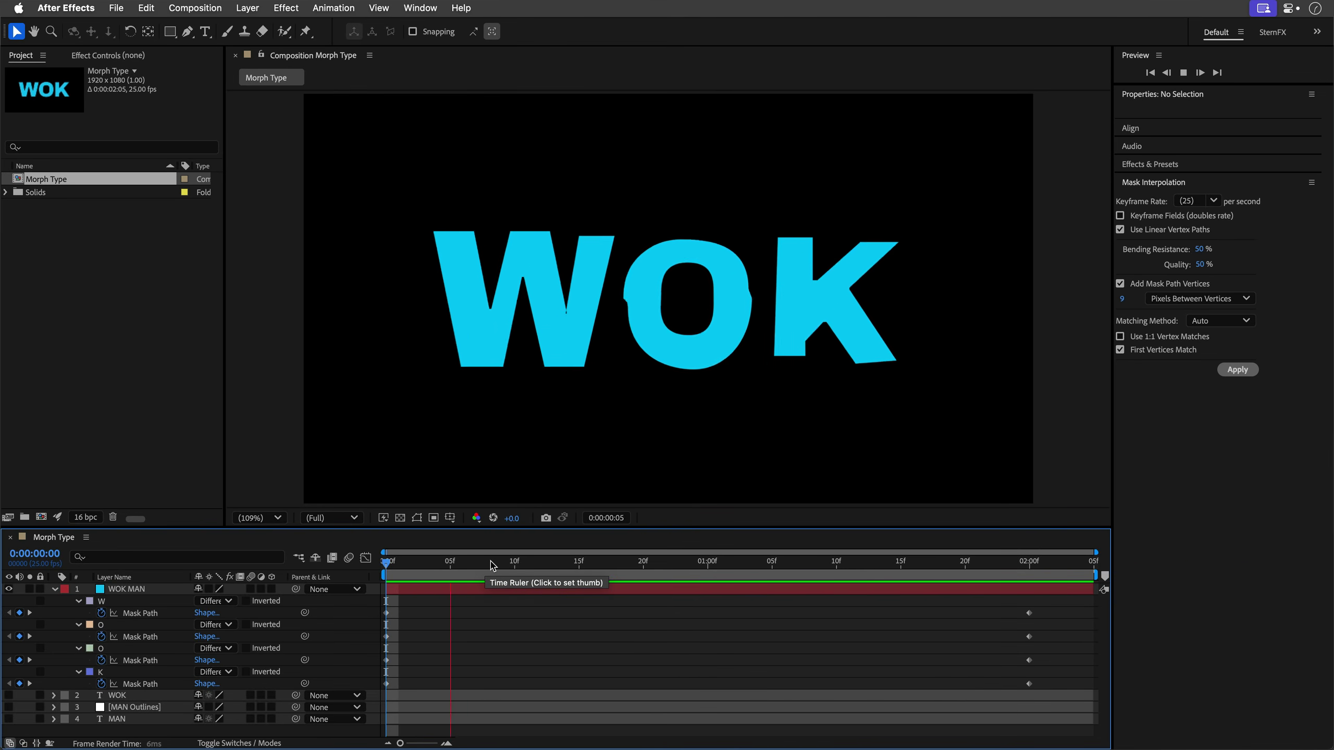
{"action": "left_click", "coordinate": [566, 561]}
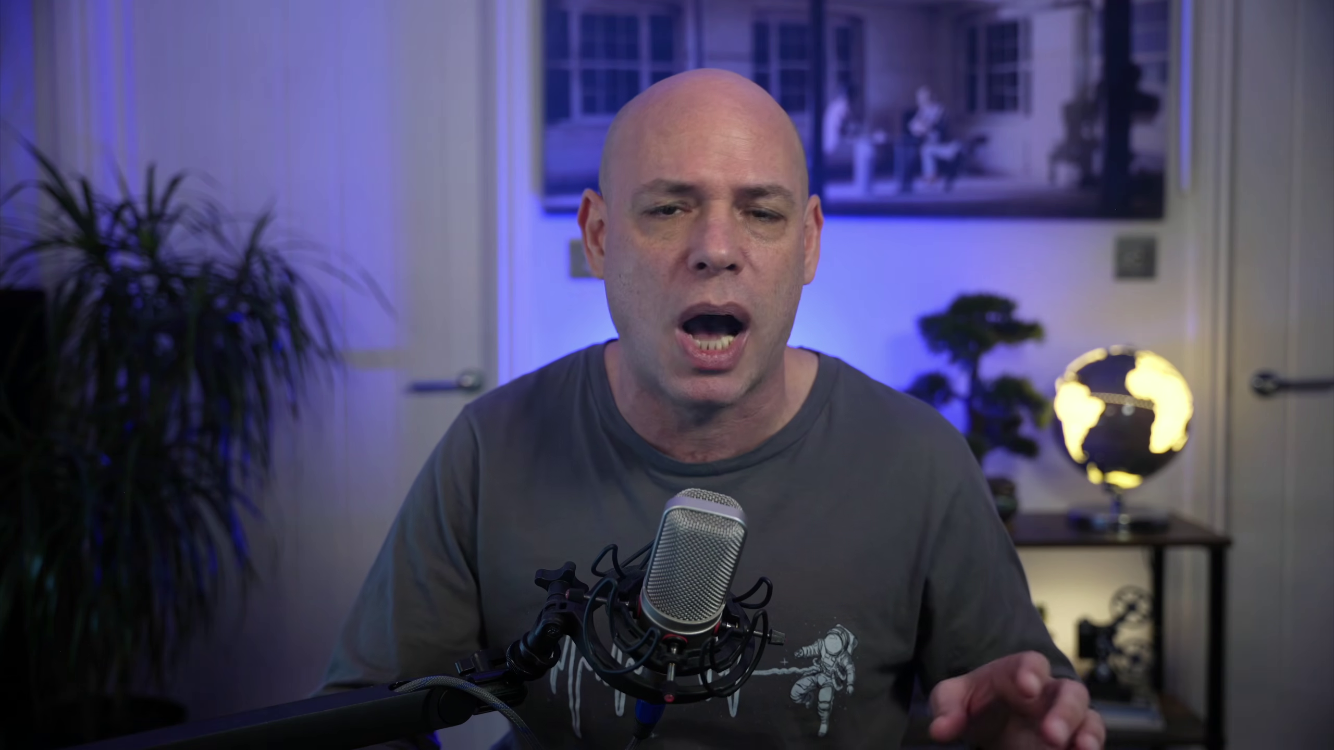
Select all Mask Path keyframes of the WOK MAN layer, try Mask Interpolation with its current settings, and undo it after previewing
{"action": "left_click_drag", "start_coordinate": [1061, 606], "coordinate": [374, 686]}
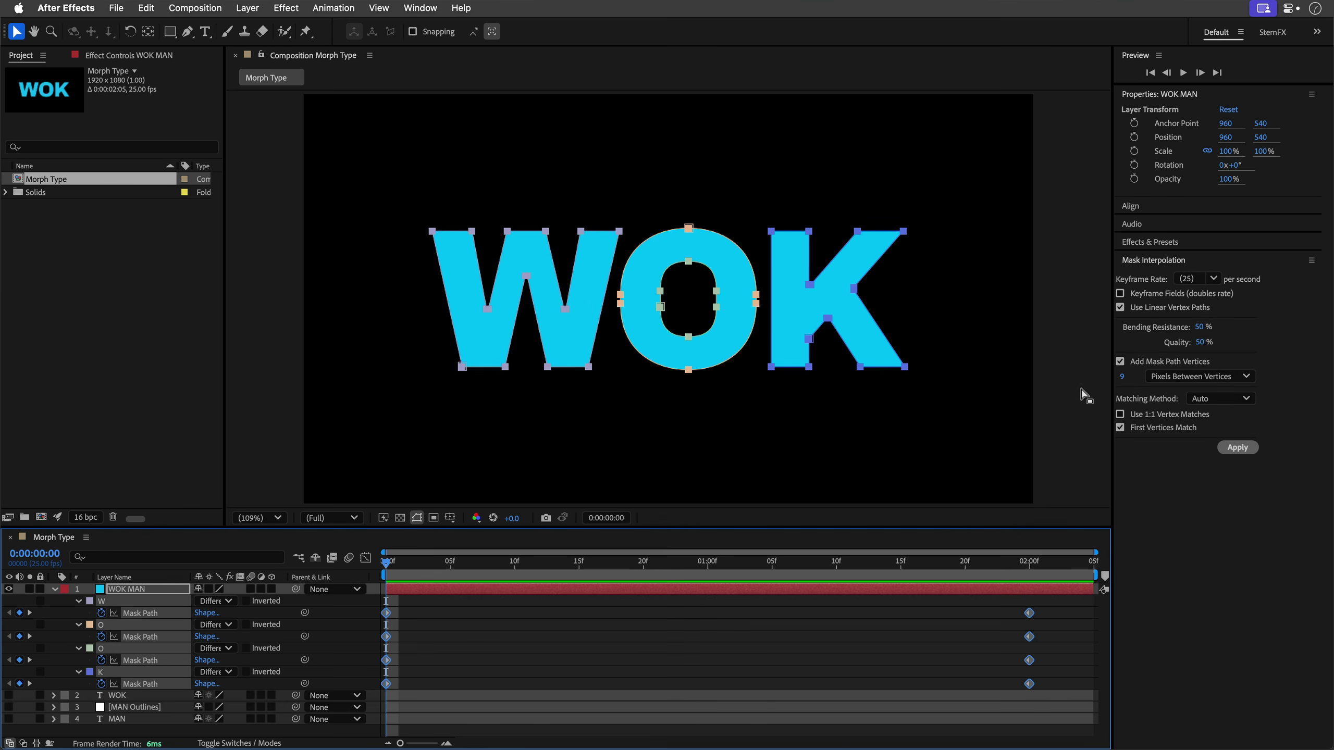
{"action": "left_click", "coordinate": [1228, 447]}
{"action": "key", "text": "space"}
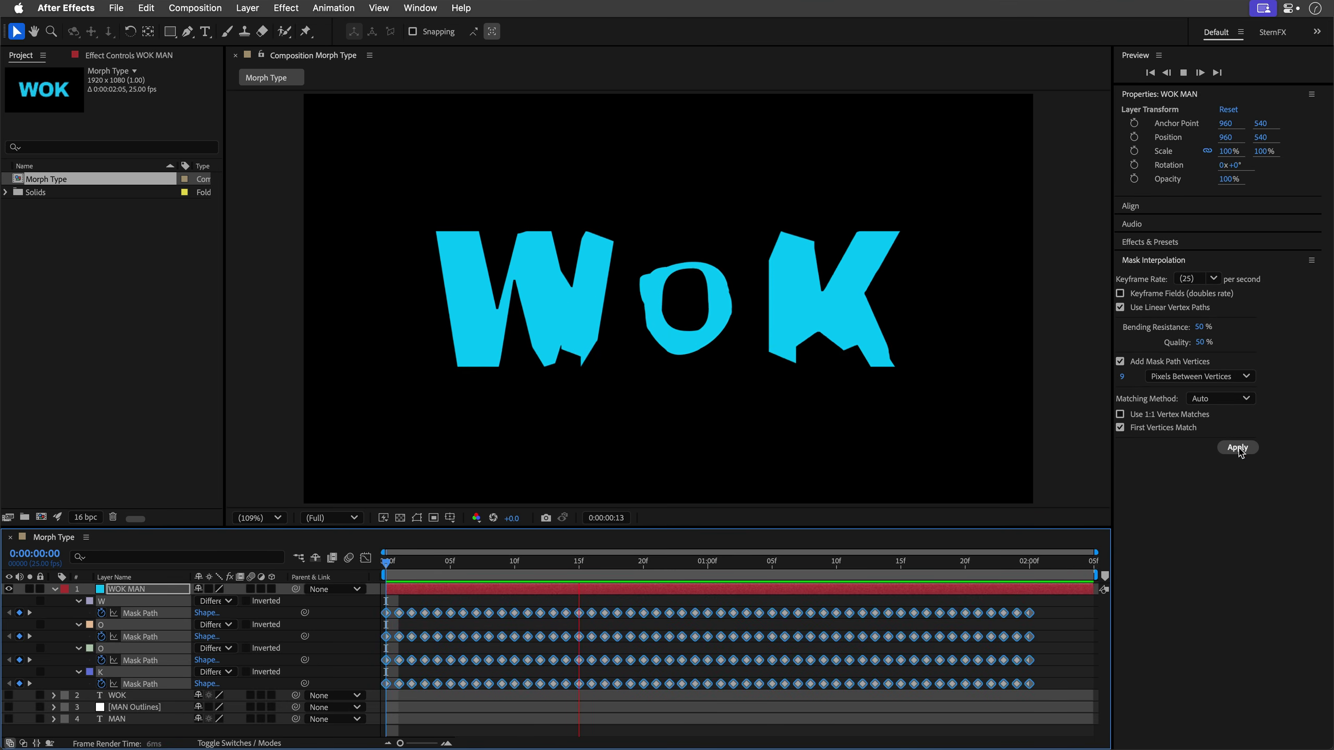
{"action": "key", "text": "super+z"}
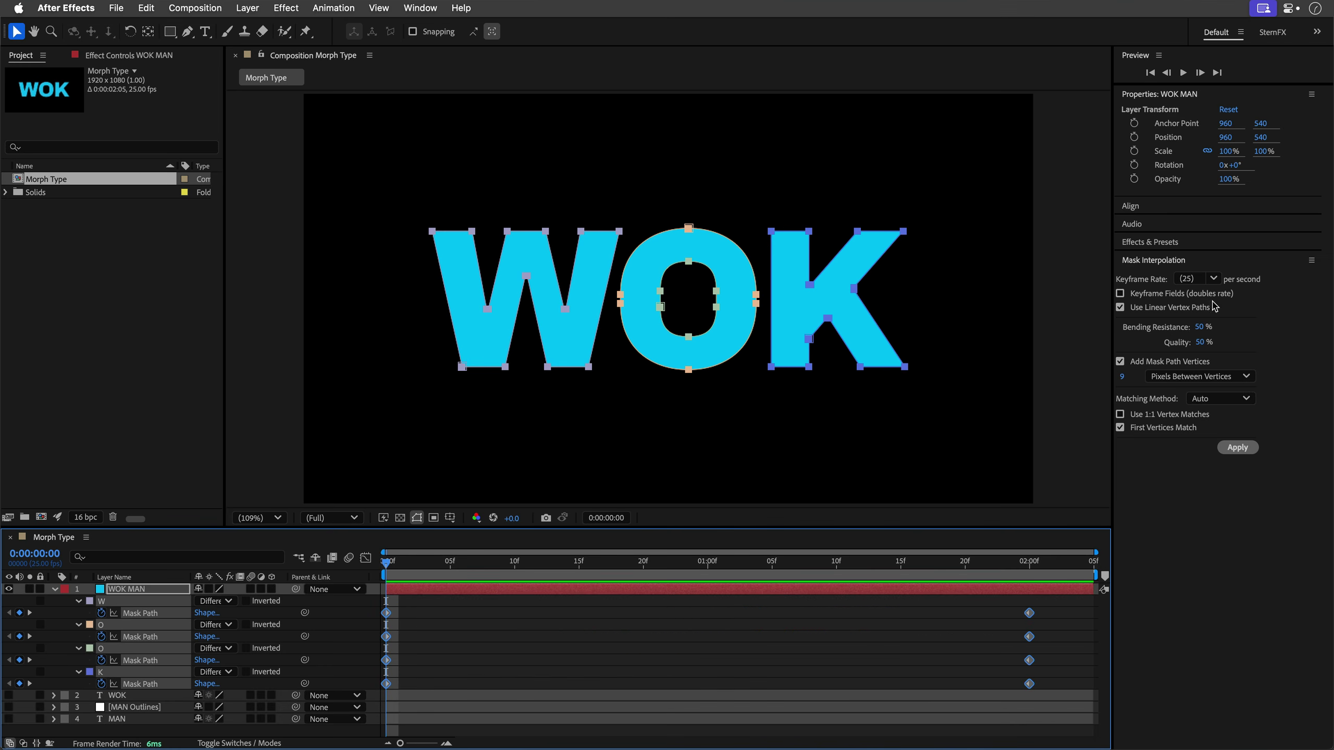
Set Bending Resistance to 88% and enable Use 1:1 Vertex Matches, then preview the applied interpolation and undo it
{"action": "left_click", "coordinate": [1165, 299]}
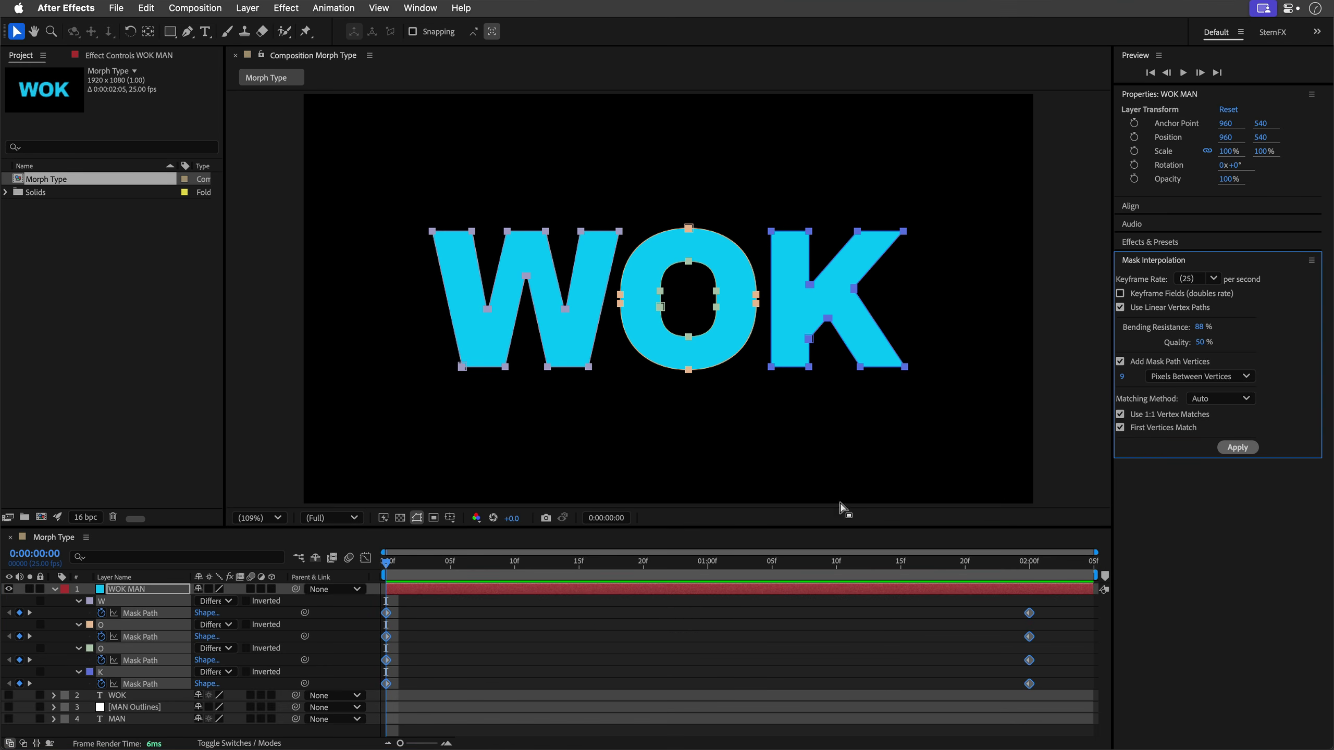
{"action": "left_click", "coordinate": [1247, 453]}
{"action": "left_click", "coordinate": [864, 530]}
{"action": "key", "text": "space"}
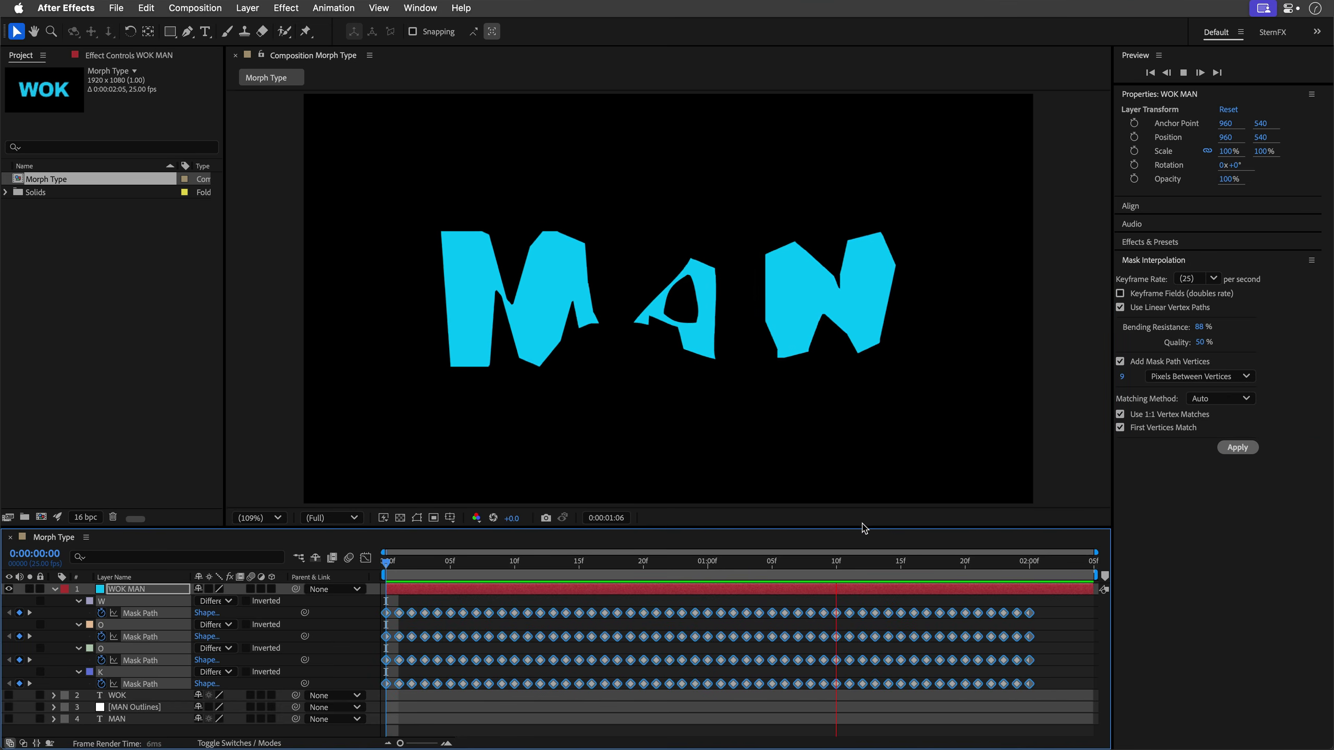
{"action": "key", "text": "super+z"}
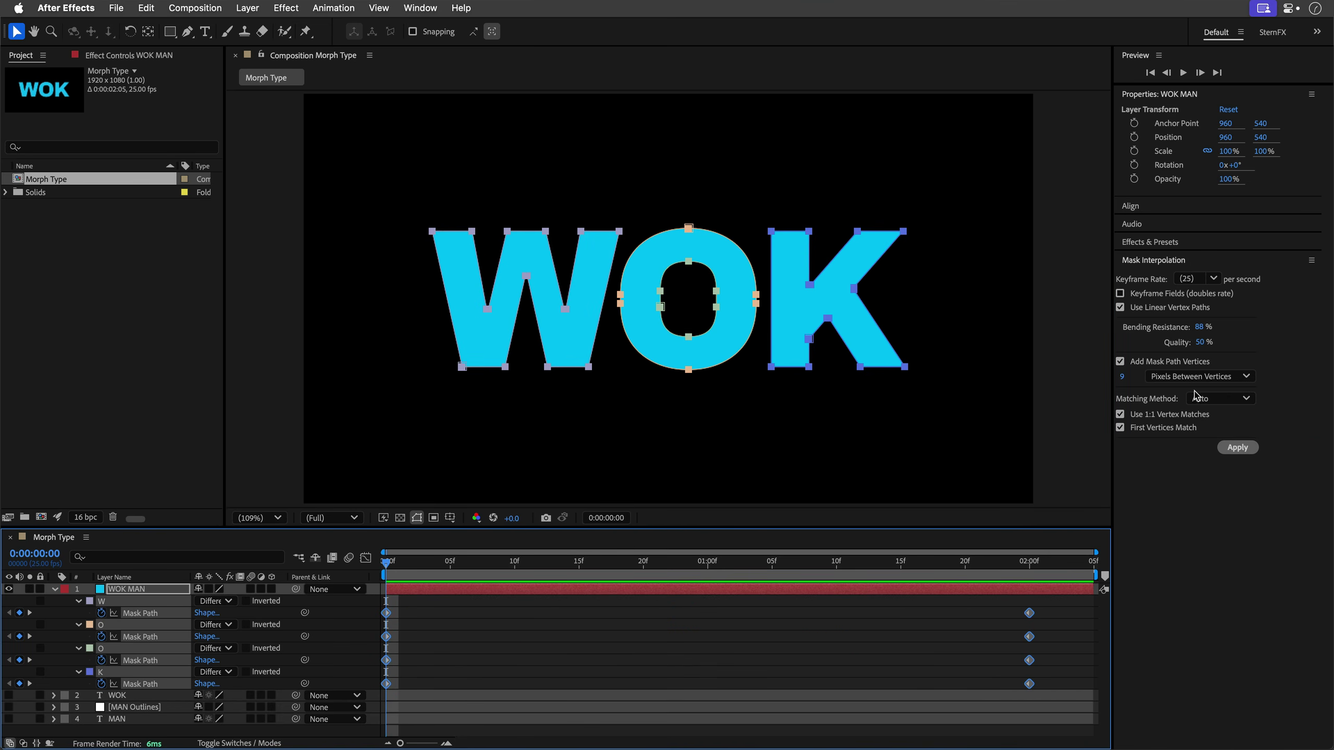
Apply Mask Interpolation with Quality 100%, Bending Resistance 68% and the Polyline matching method, and preview the morph
{"action": "left_click_drag", "start_coordinate": [1202, 345], "coordinate": [1246, 343]}
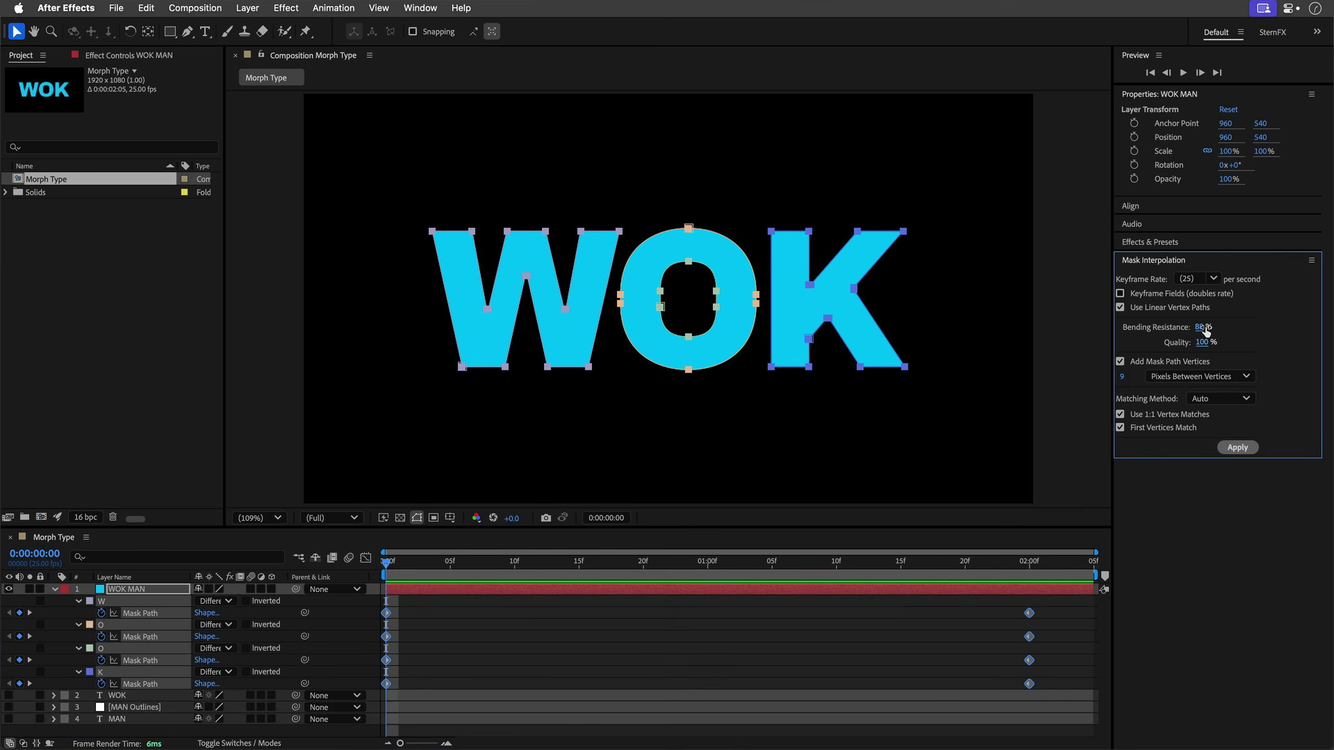
{"action": "left_click", "coordinate": [1206, 399]}
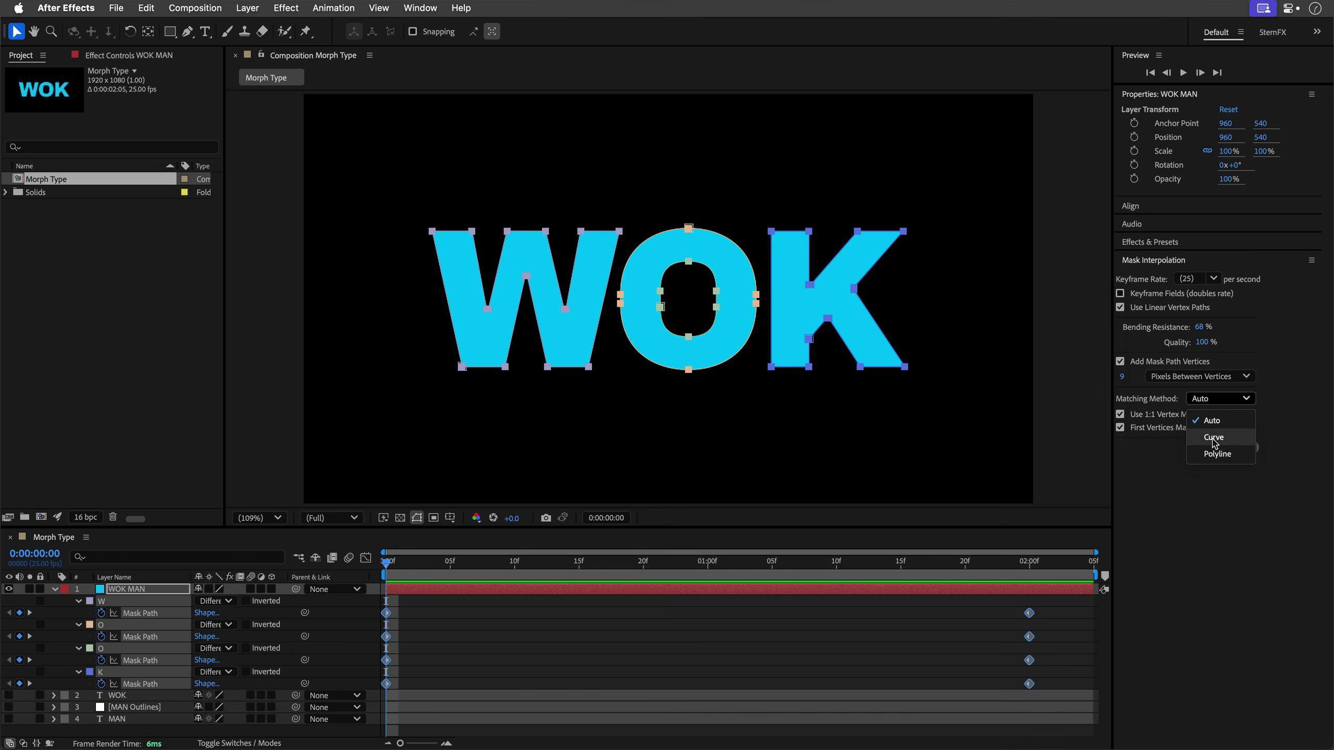
{"action": "left_click", "coordinate": [1205, 454]}
{"action": "left_click", "coordinate": [1238, 447]}
{"action": "key", "text": "space"}
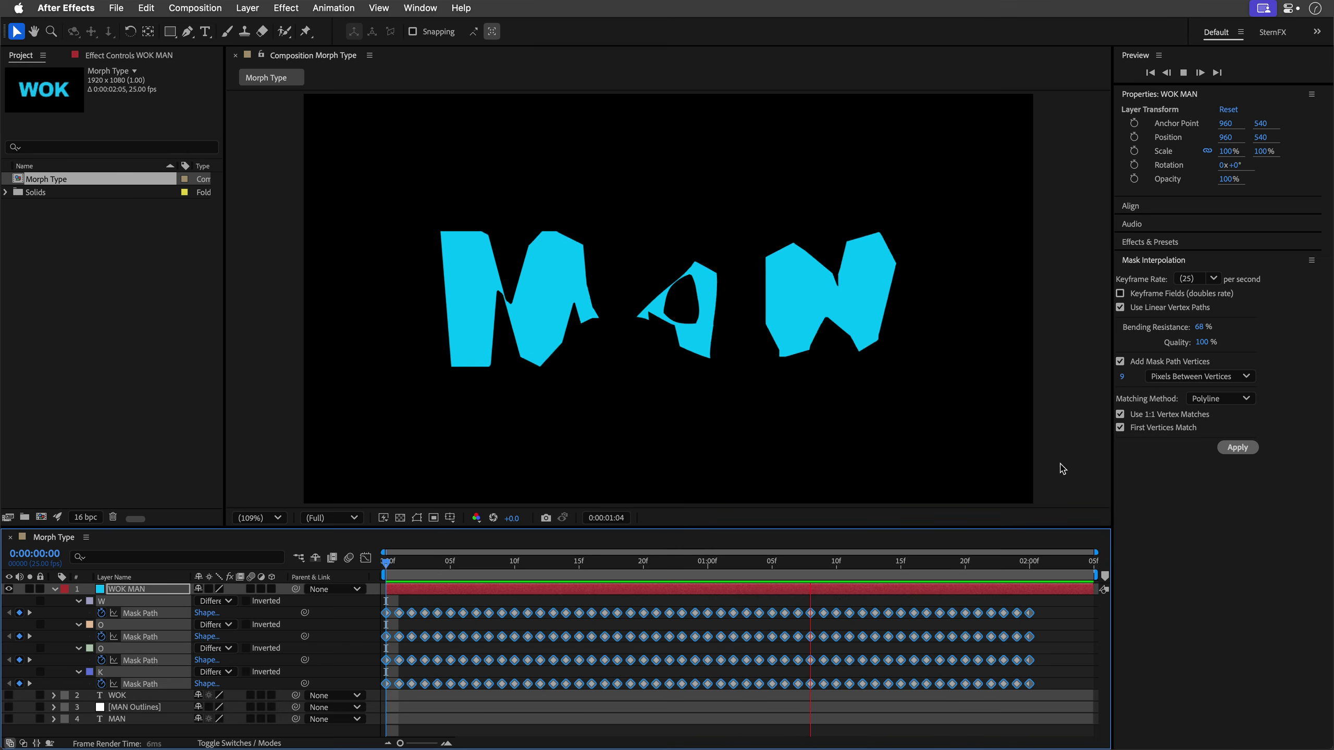
{"action": "key", "text": "space"}
Reapply the mask interpolation with vertices added as 100 Total Vertices, and preview the morph from the first frame
{"action": "left_click", "coordinate": [1184, 376]}
{"action": "left_click", "coordinate": [1186, 415]}
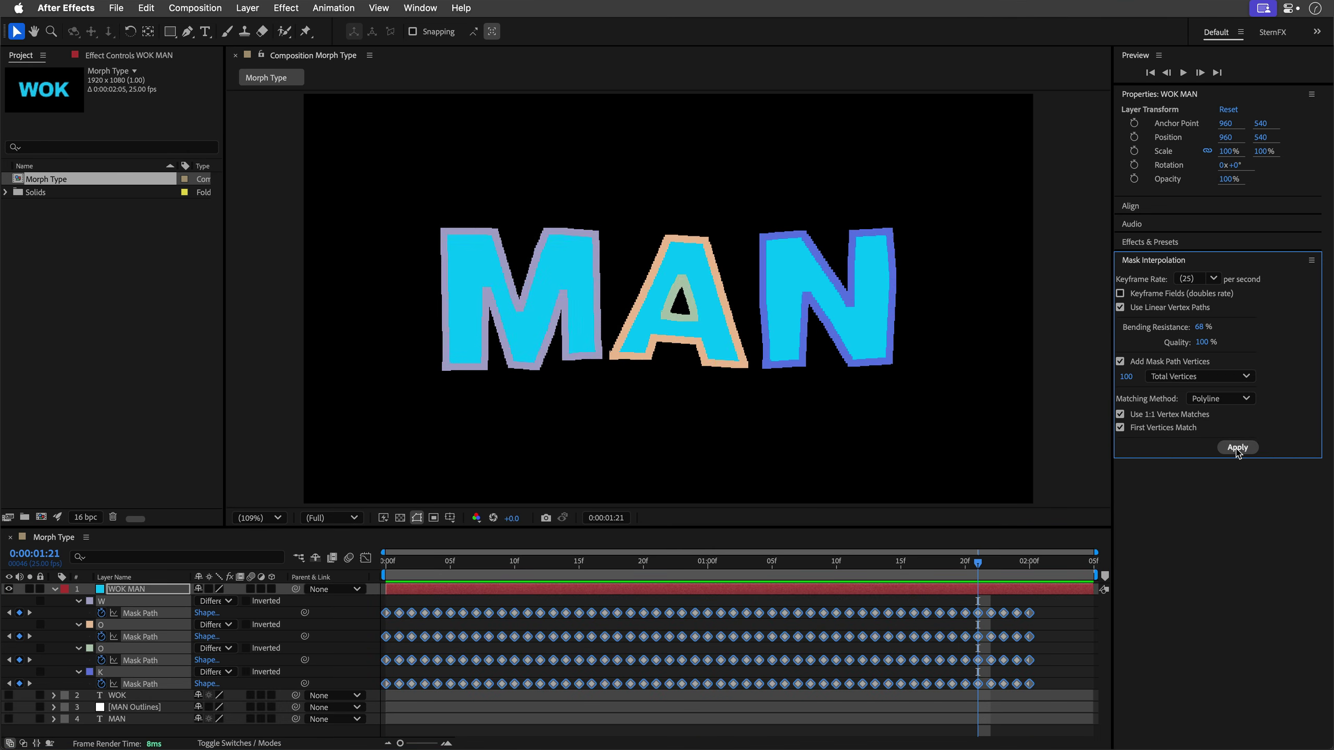
{"action": "key", "text": "Home"}
{"action": "key", "text": "space"}
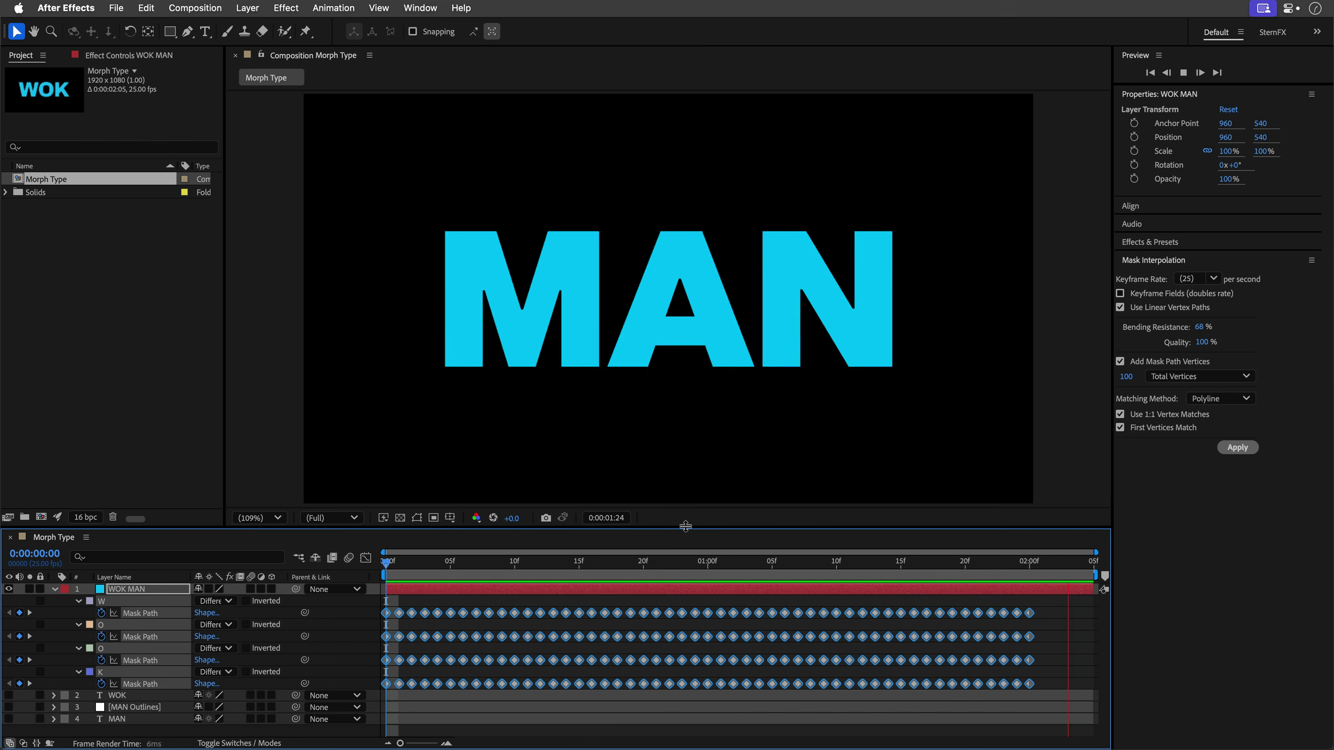
{"action": "key", "text": "space"}
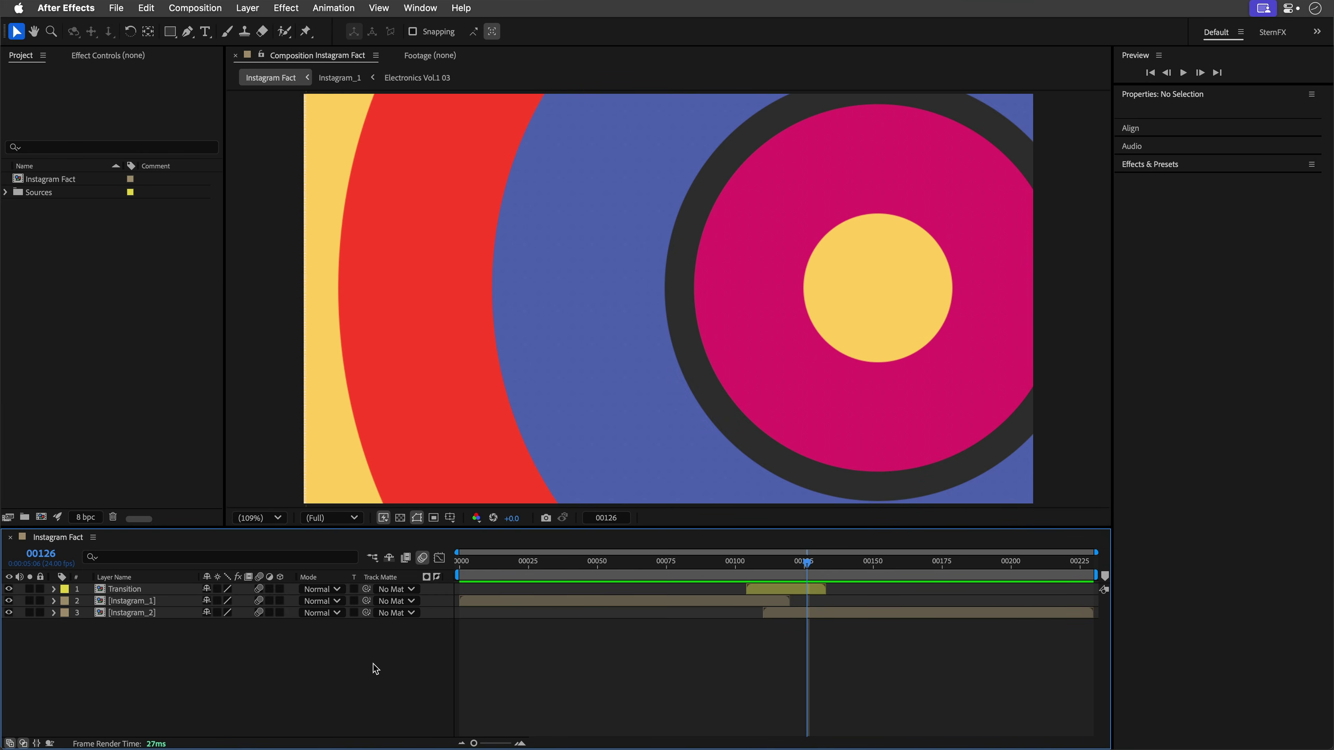
{"action": "left_click", "coordinate": [177, 8]}
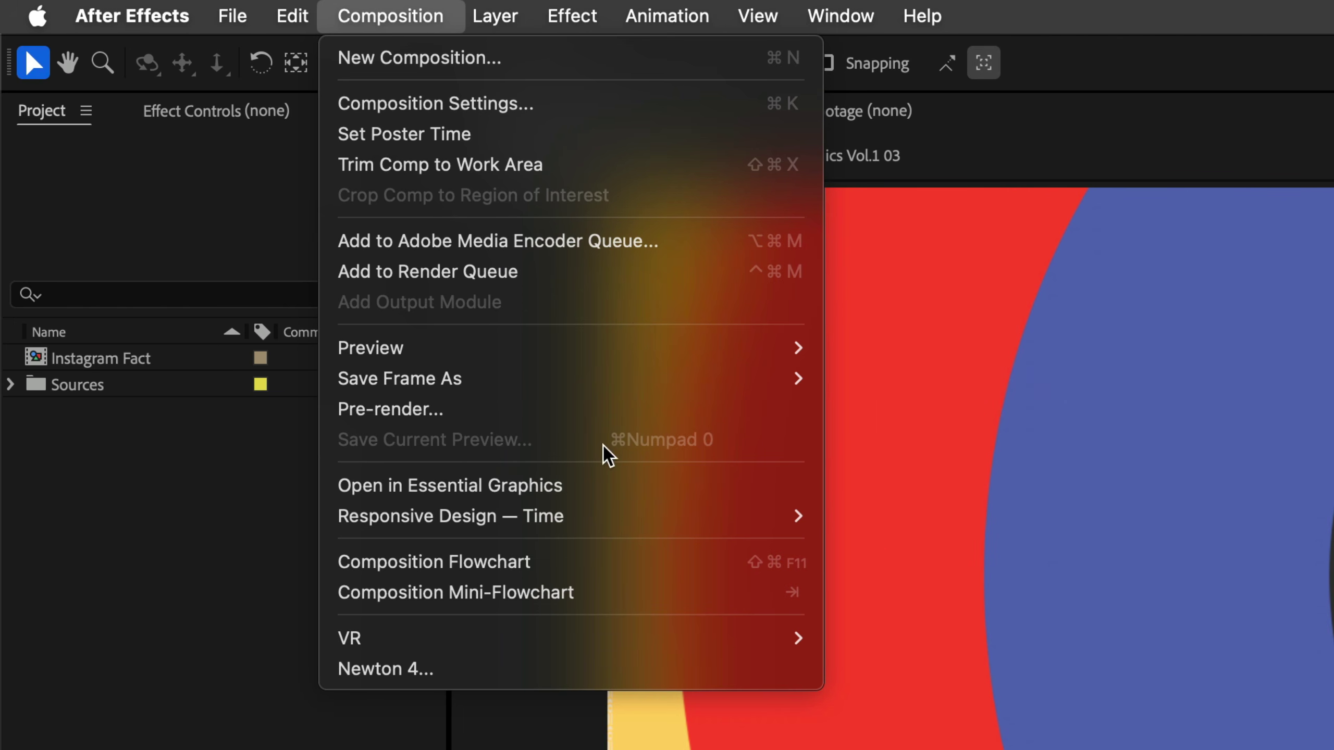
{"action": "key", "text": "Escape"}
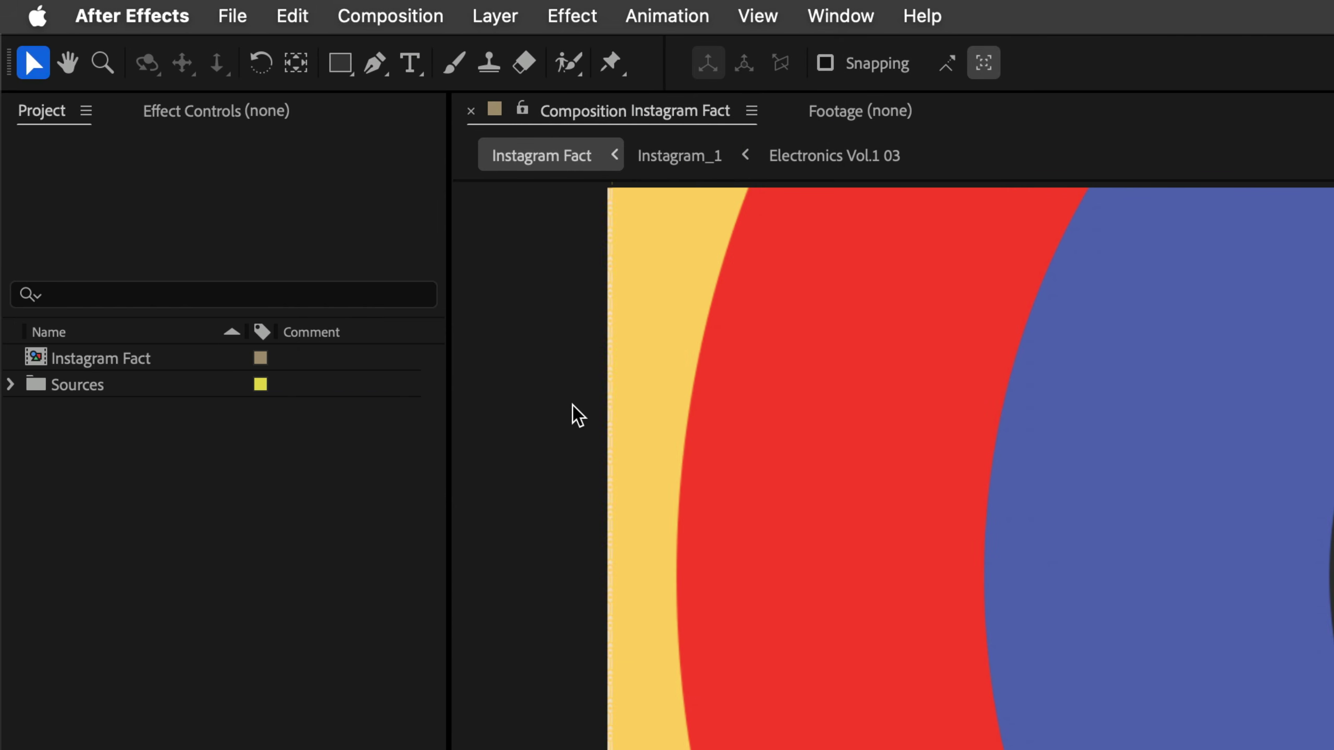
Toggle the Project panel closed and open several times, leaving it open
{"action": "key", "text": "super+0"}
{"action": "key", "text": "super+0"}
{"action": "key", "text": "super+0"}
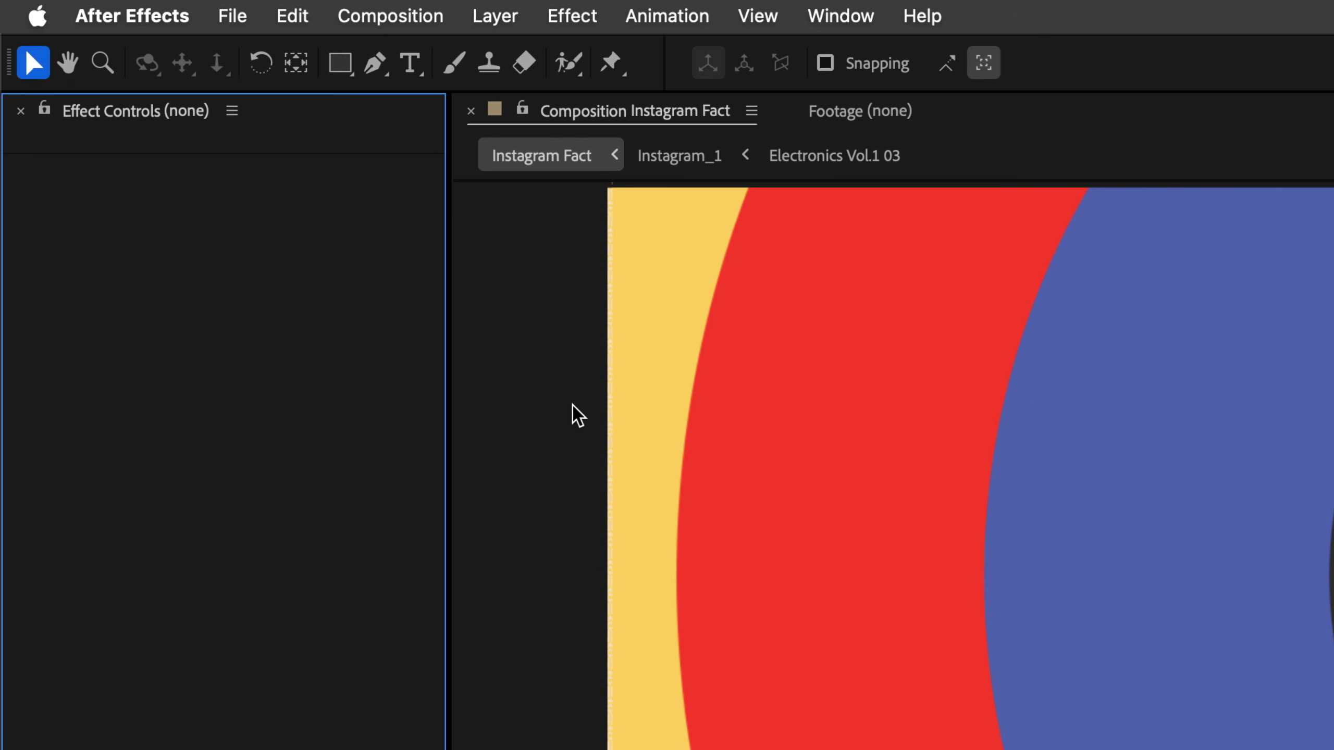
{"action": "key", "text": "super+0"}
{"action": "key", "text": "super+0"}
{"action": "key", "text": "super+0"}
{"action": "key", "text": "super+0"}
{"action": "key", "text": "super+0"}
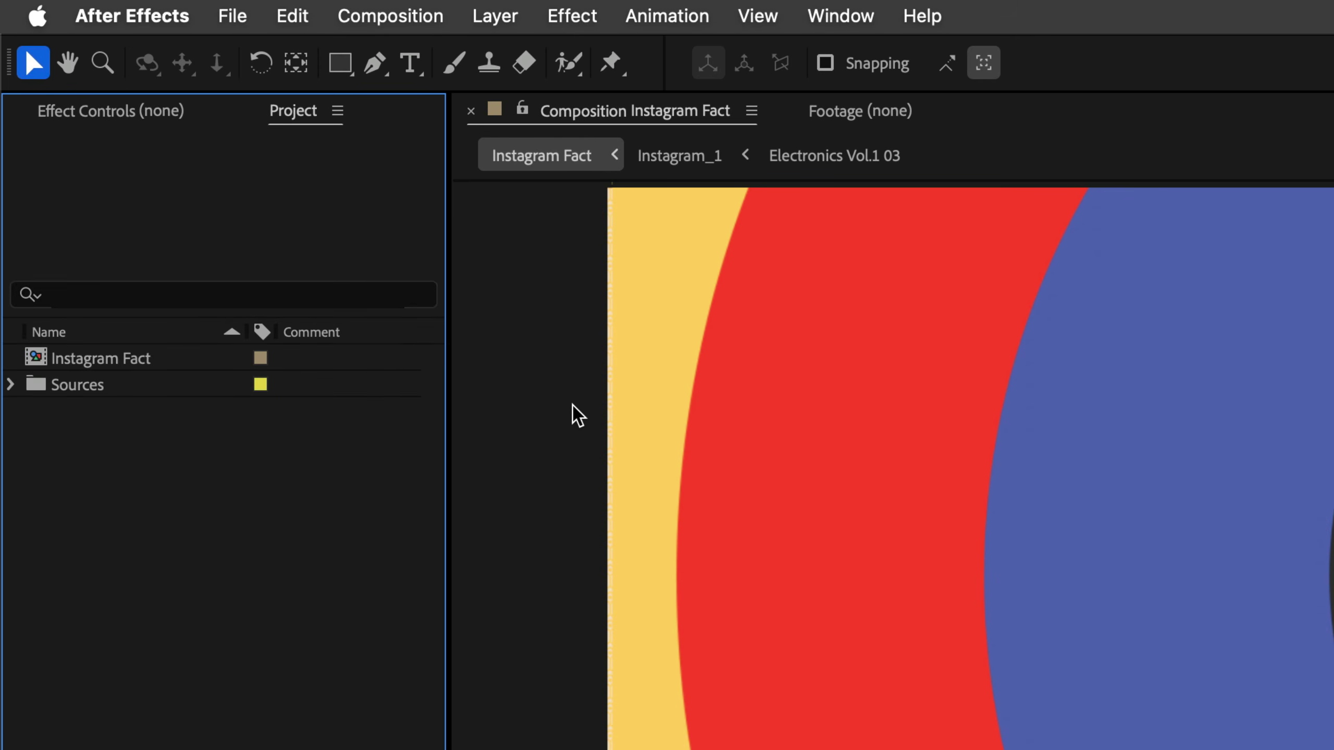
Preview the Instagram Fact composition and stop playback at frame 91
{"action": "key", "text": "space"}
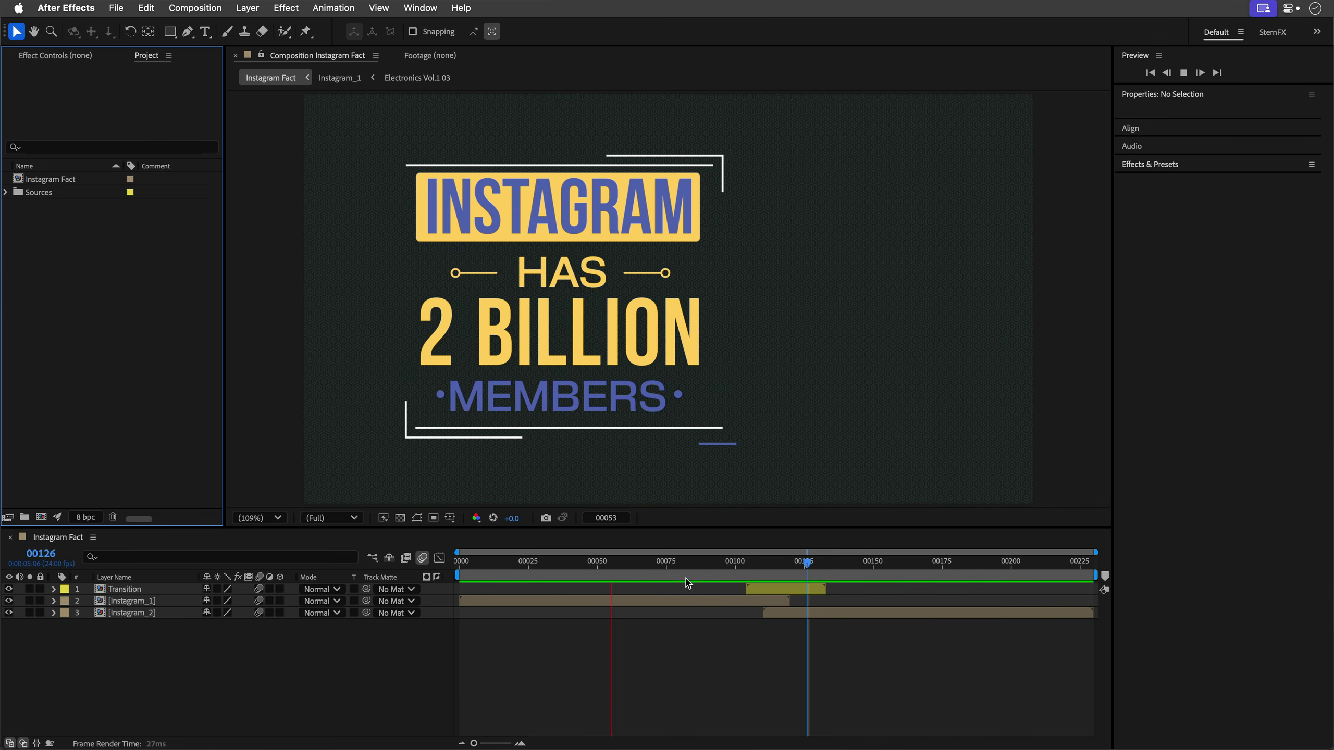
{"action": "key", "text": "space"}
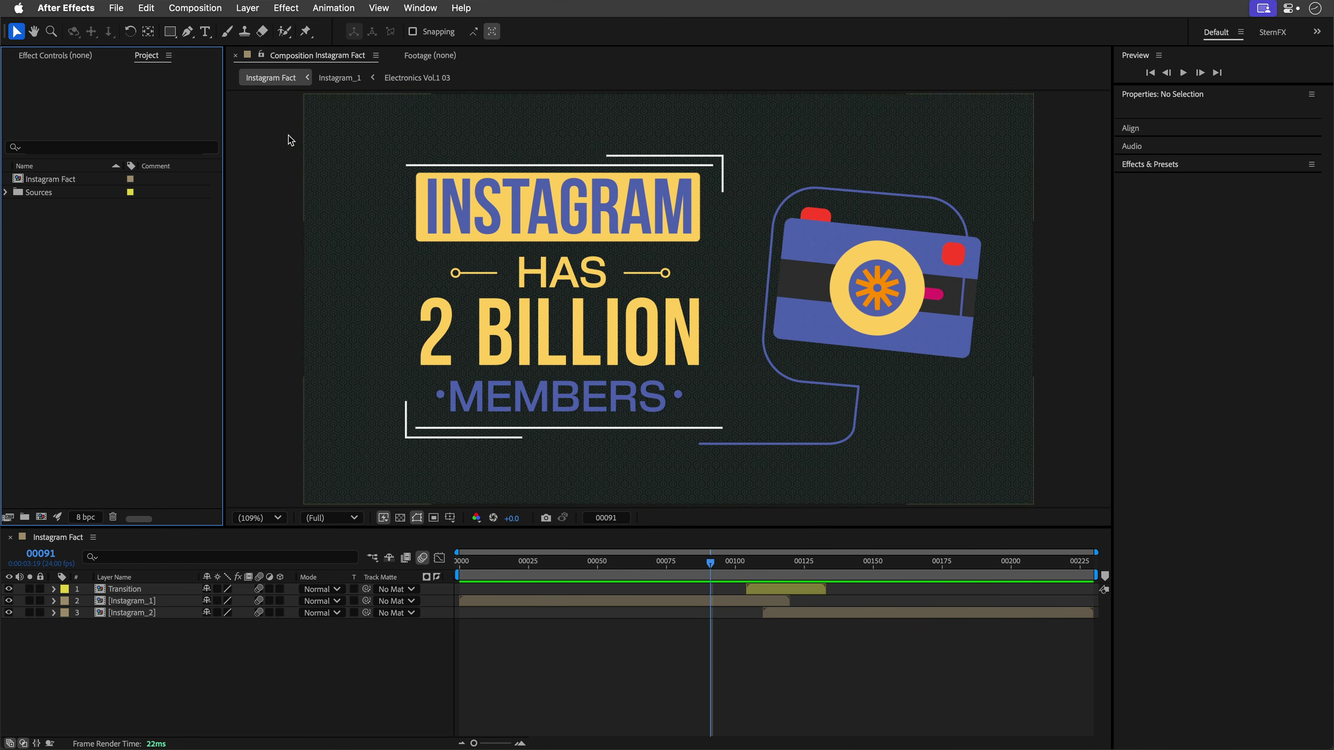
Add the Instagram Fact composition to the render queue and render it to Instagram Fact.mp4
{"action": "left_click", "coordinate": [183, 4]}
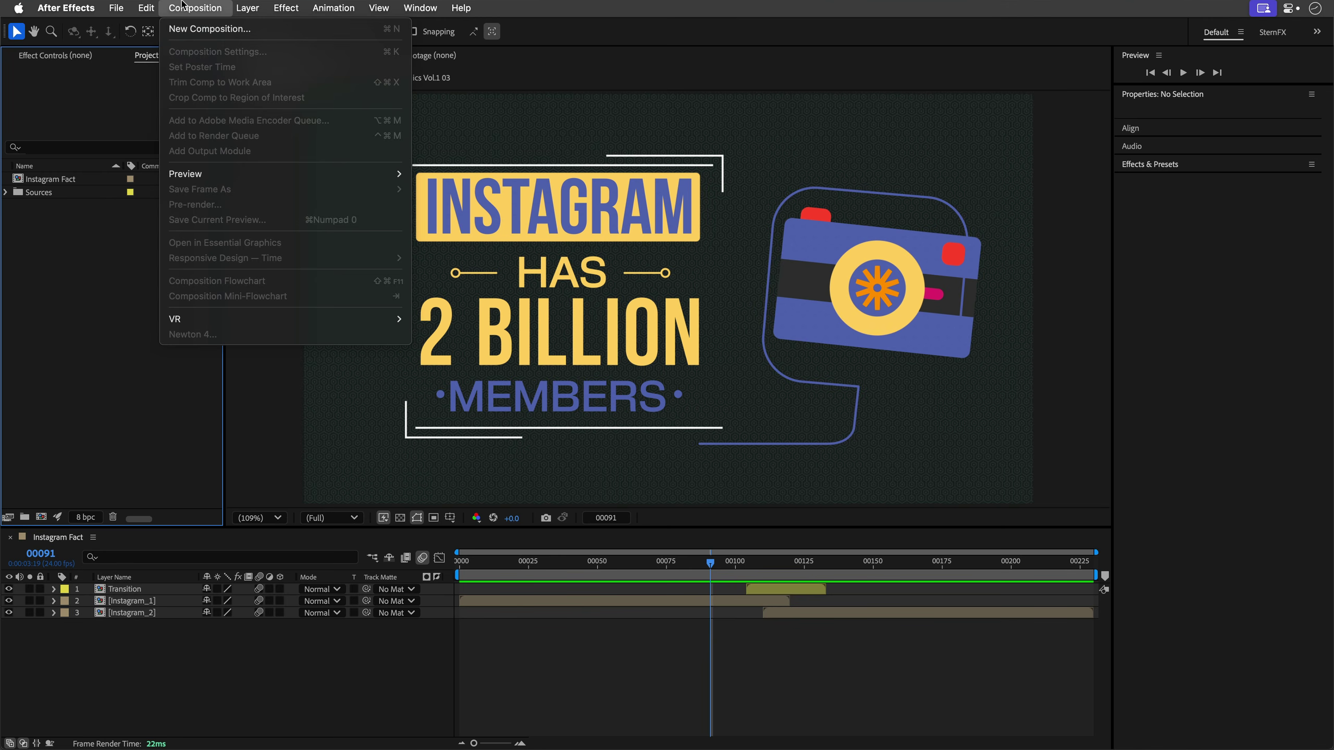
{"action": "left_click", "coordinate": [183, 4]}
{"action": "left_click", "coordinate": [130, 548]}
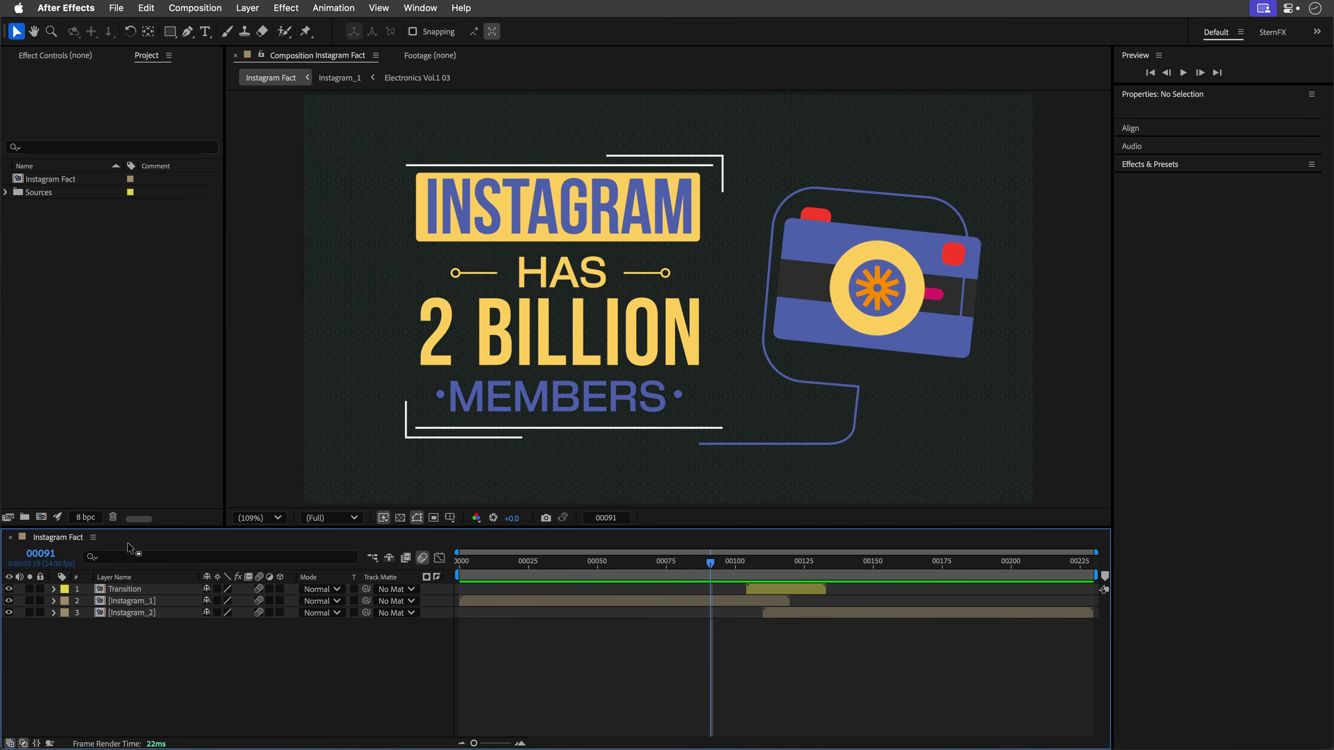
{"action": "left_click", "coordinate": [195, 7]}
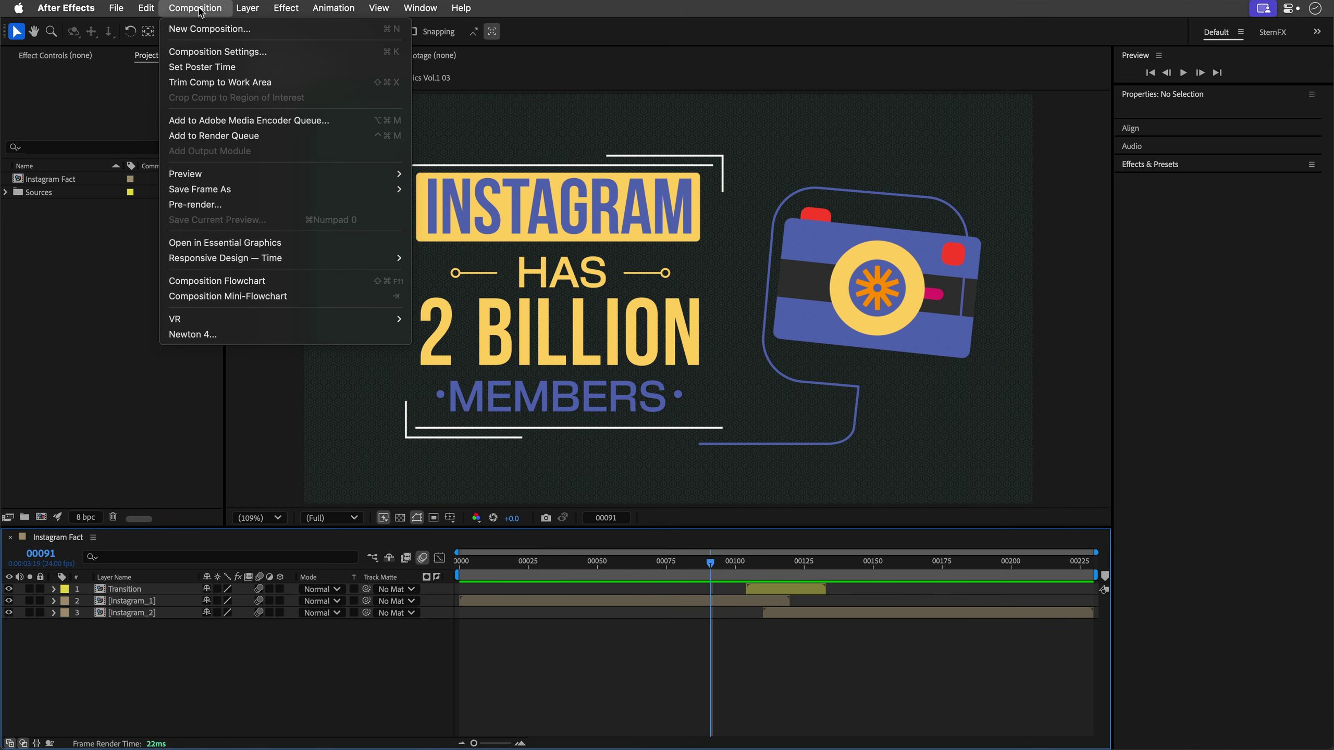
{"action": "left_click", "coordinate": [209, 138]}
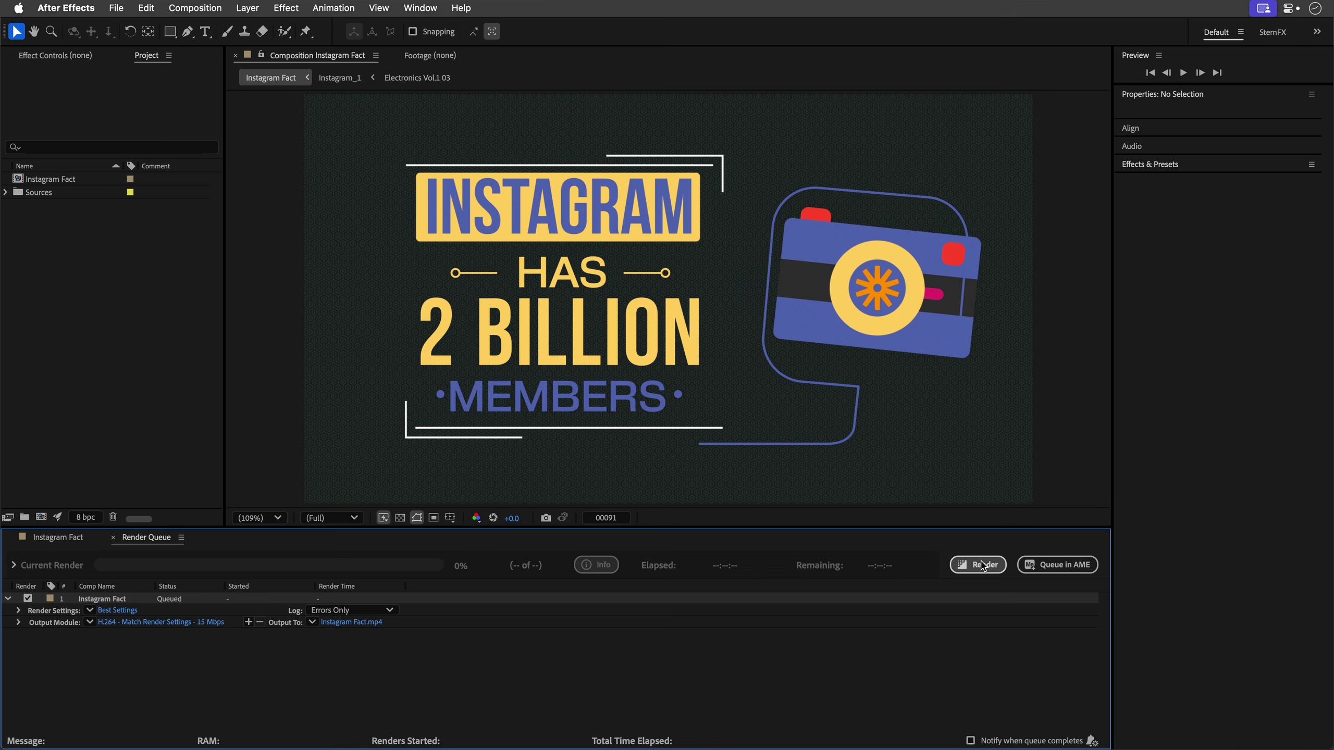
{"action": "left_click", "coordinate": [981, 565]}
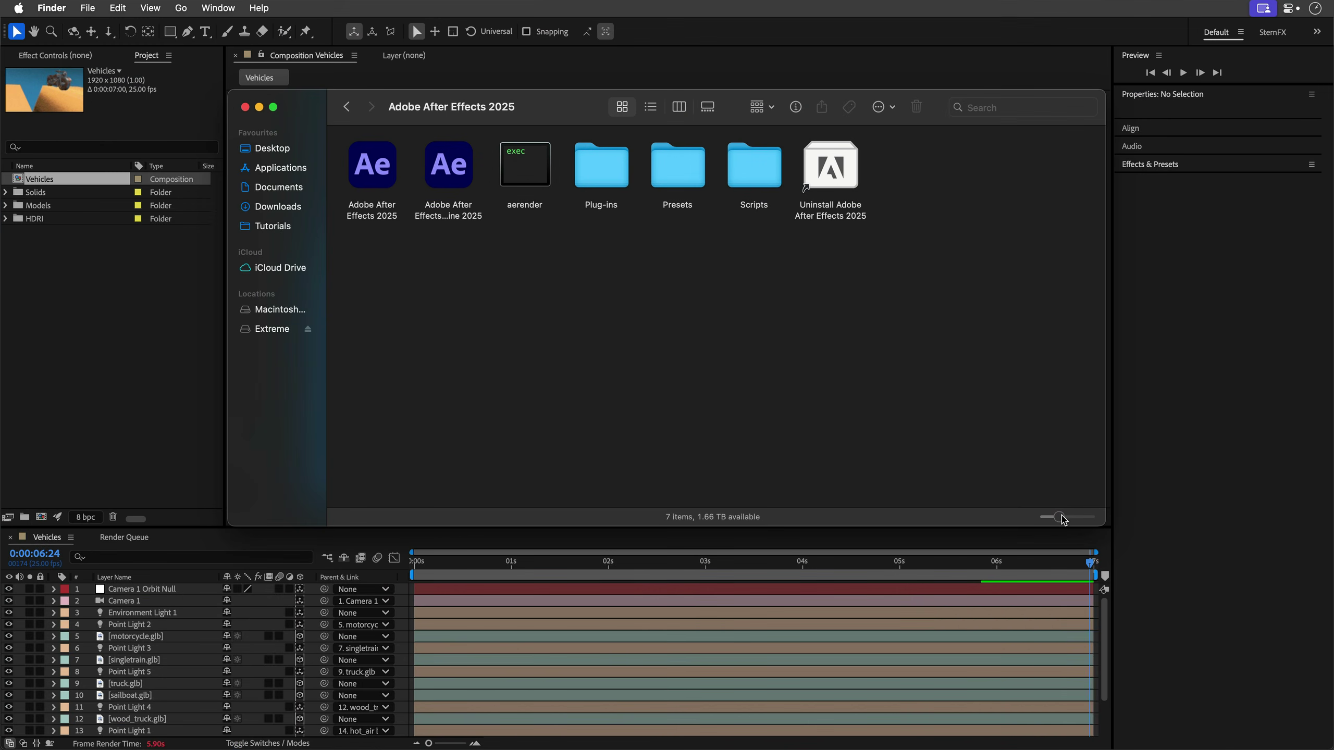
Enlarge the icons in the Finder's Adobe After Effects 2025 folder
{"action": "left_click_drag", "start_coordinate": [1066, 519], "coordinate": [1082, 519]}
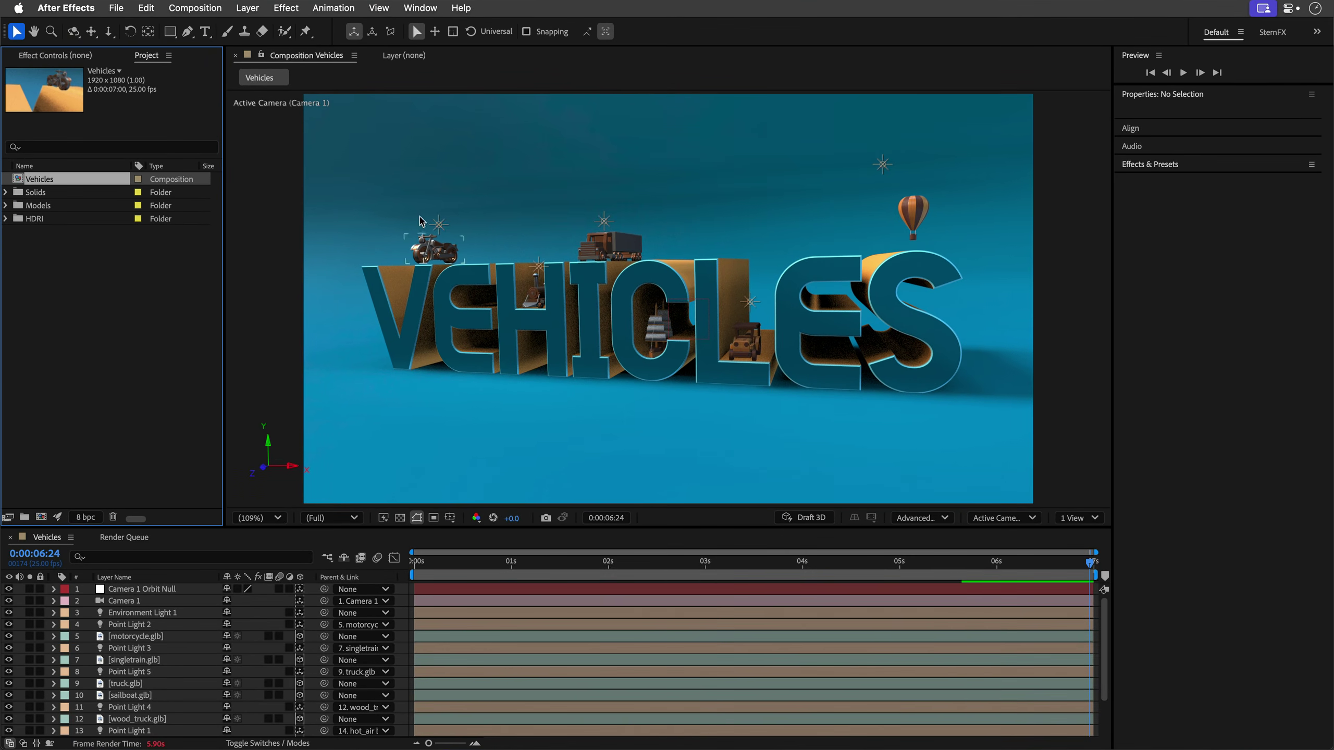
Set up a watch folder in After Effects, choosing the 07 Watch Folder directory
{"action": "left_click", "coordinate": [116, 7]}
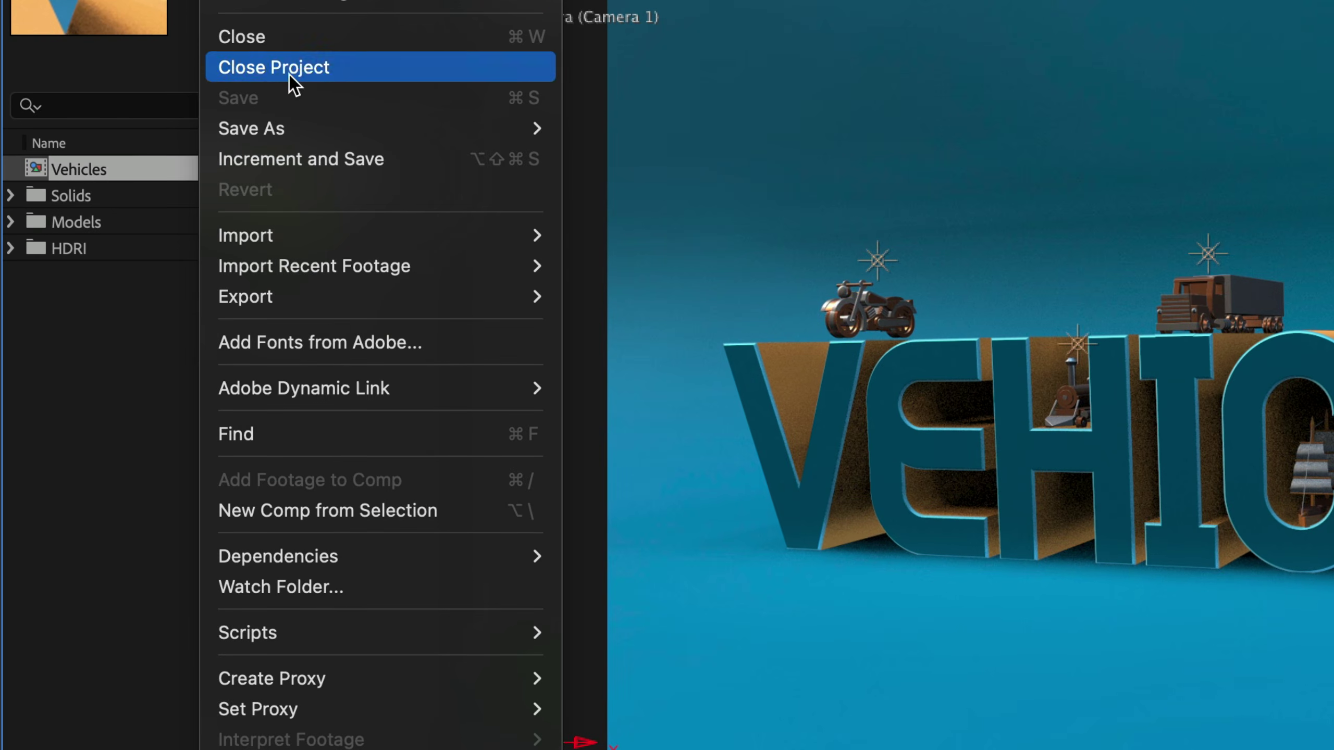
{"action": "left_click", "coordinate": [403, 589]}
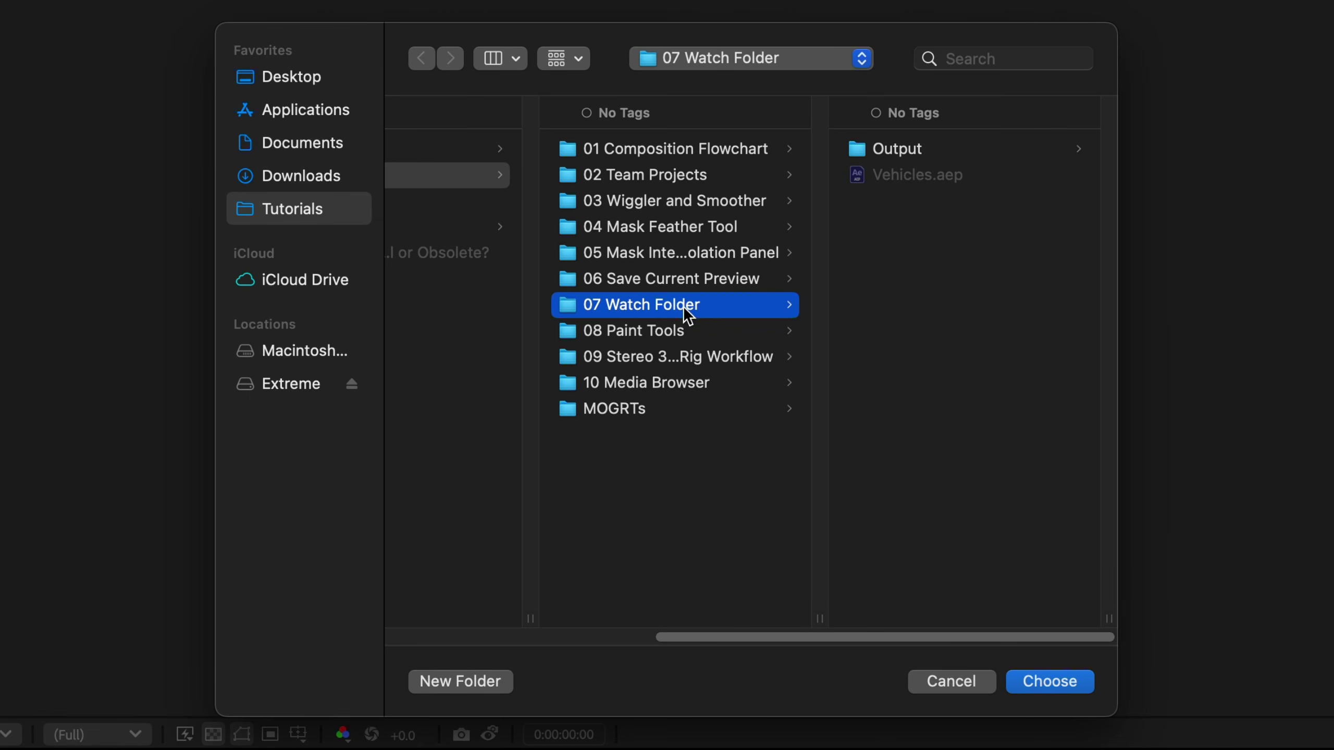
{"action": "left_click", "coordinate": [1059, 681]}
{"action": "left_click_drag", "start_coordinate": [1035, 458], "coordinate": [462, 50]}
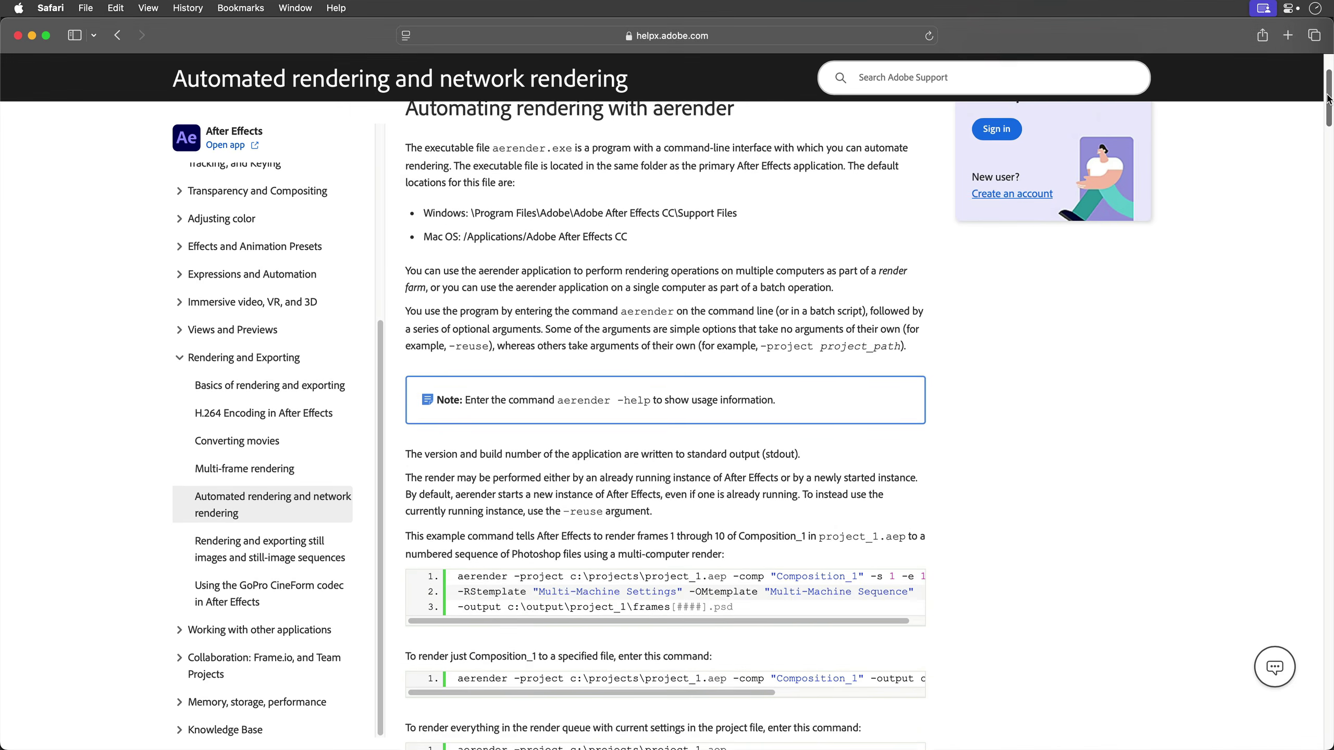
Read through the aerender command examples and argument table on Adobe's automated rendering help page
{"action": "scroll", "coordinate": [1329, 163], "scroll_direction": "down", "scroll_amount": 10}
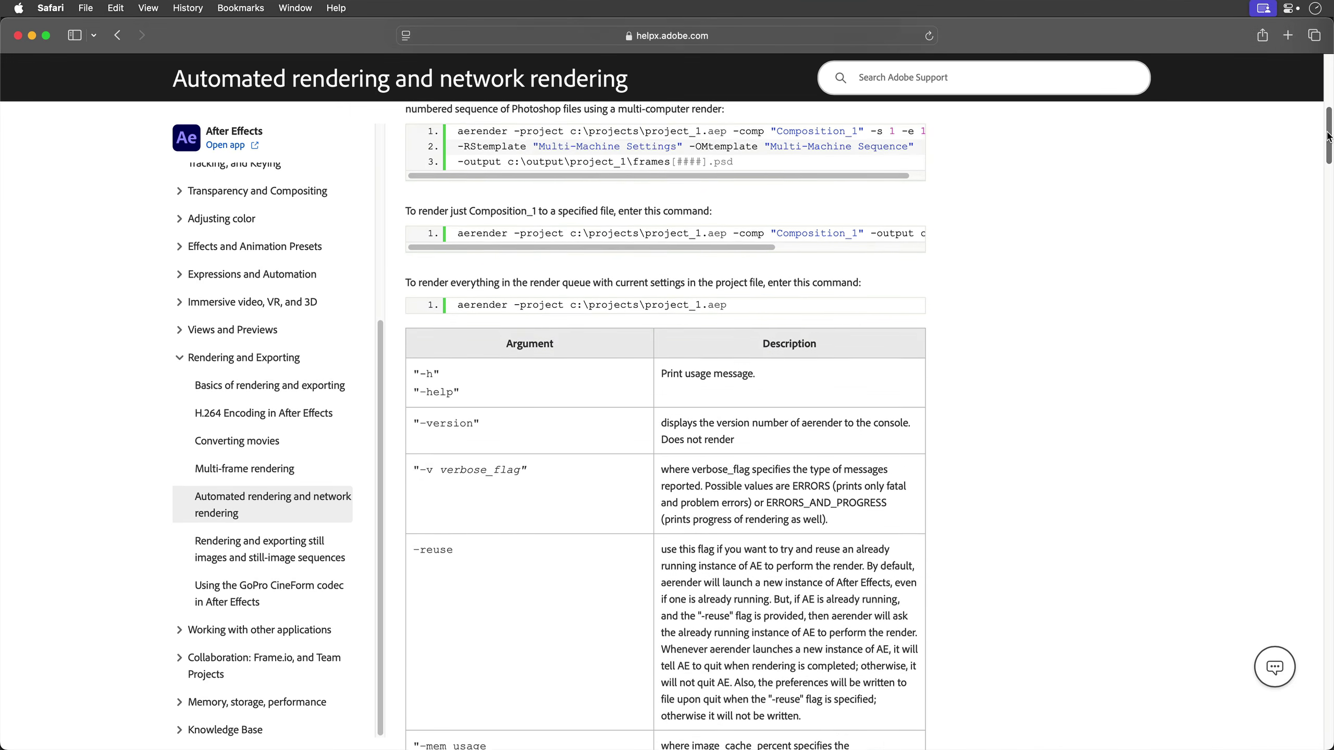
{"action": "left_click_drag", "start_coordinate": [1329, 163], "coordinate": [1330, 421]}
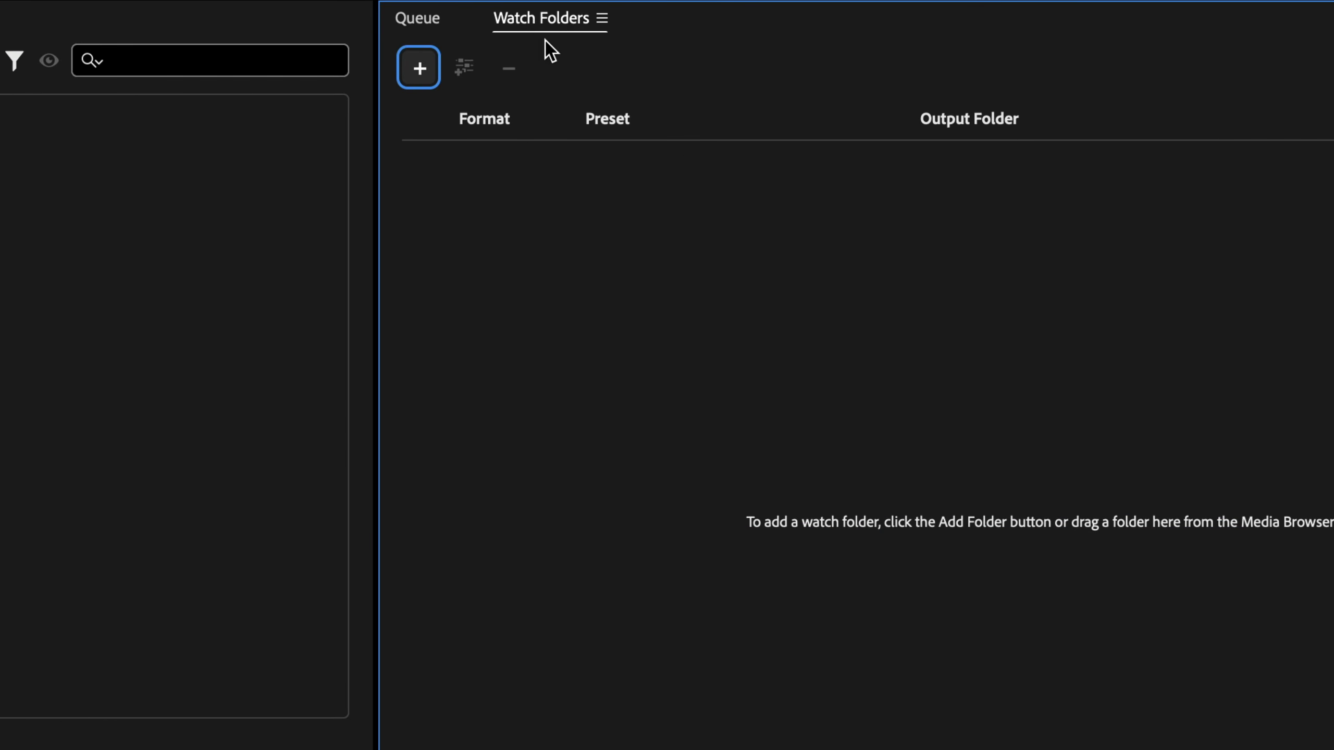
In Media Encoder, add the 07 Watch Folder directory as a watch folder
{"action": "left_click", "coordinate": [418, 68]}
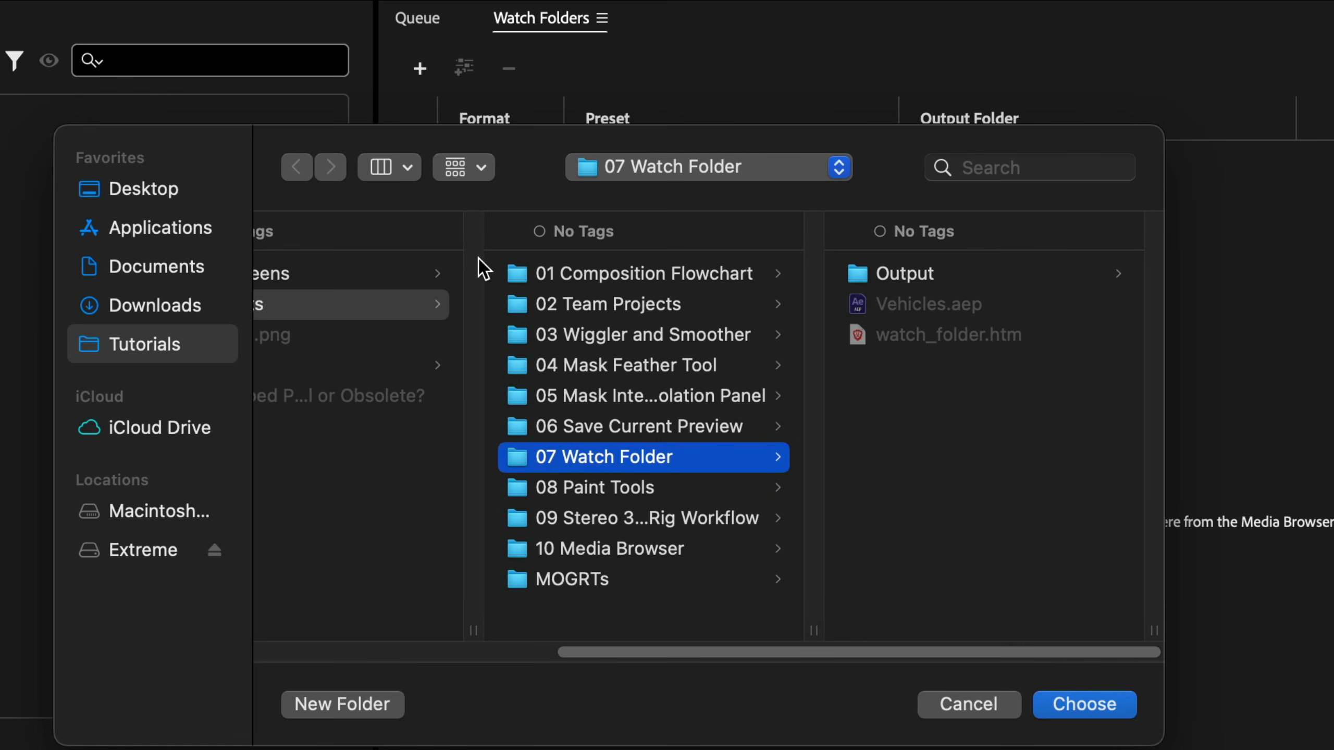
{"action": "left_click", "coordinate": [1084, 704]}
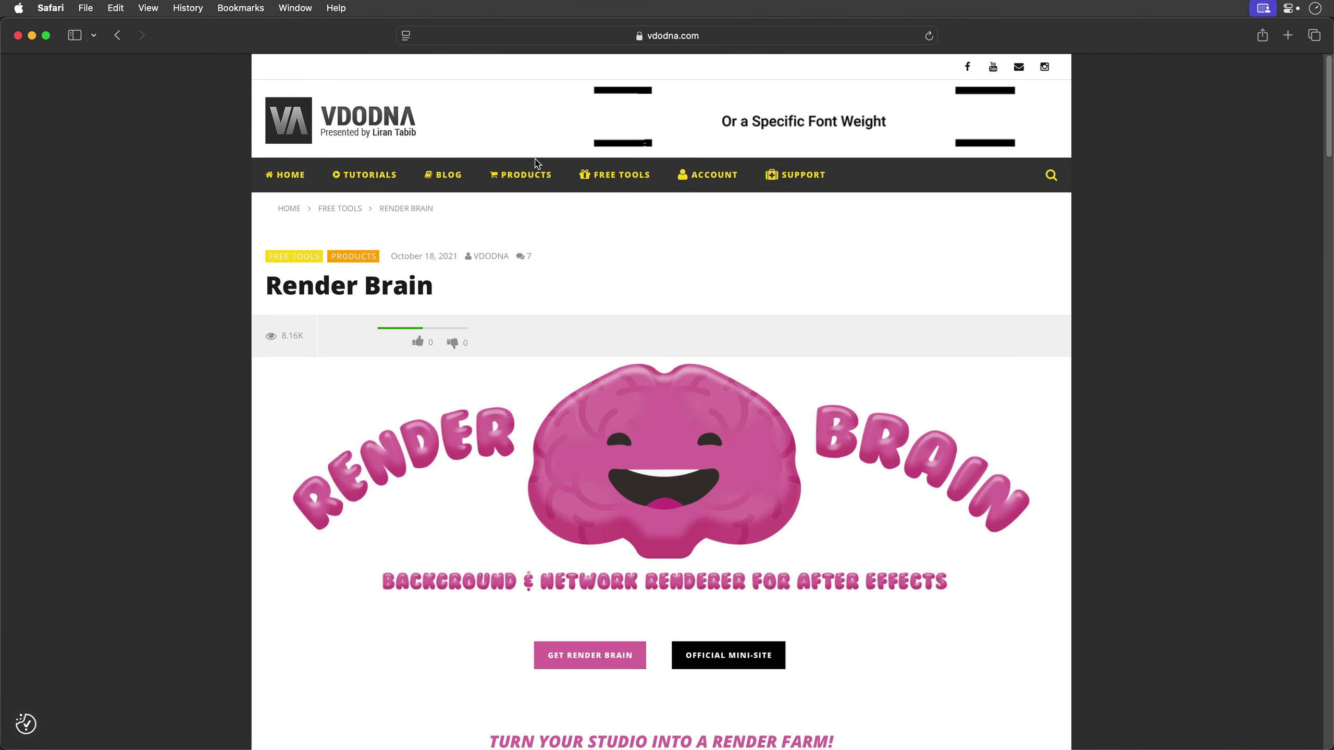
Read through the Render Brain product page on vdodna.com, including its description and list of abilities
{"action": "scroll", "coordinate": [1171, 310], "scroll_direction": "down", "scroll_amount": 3}
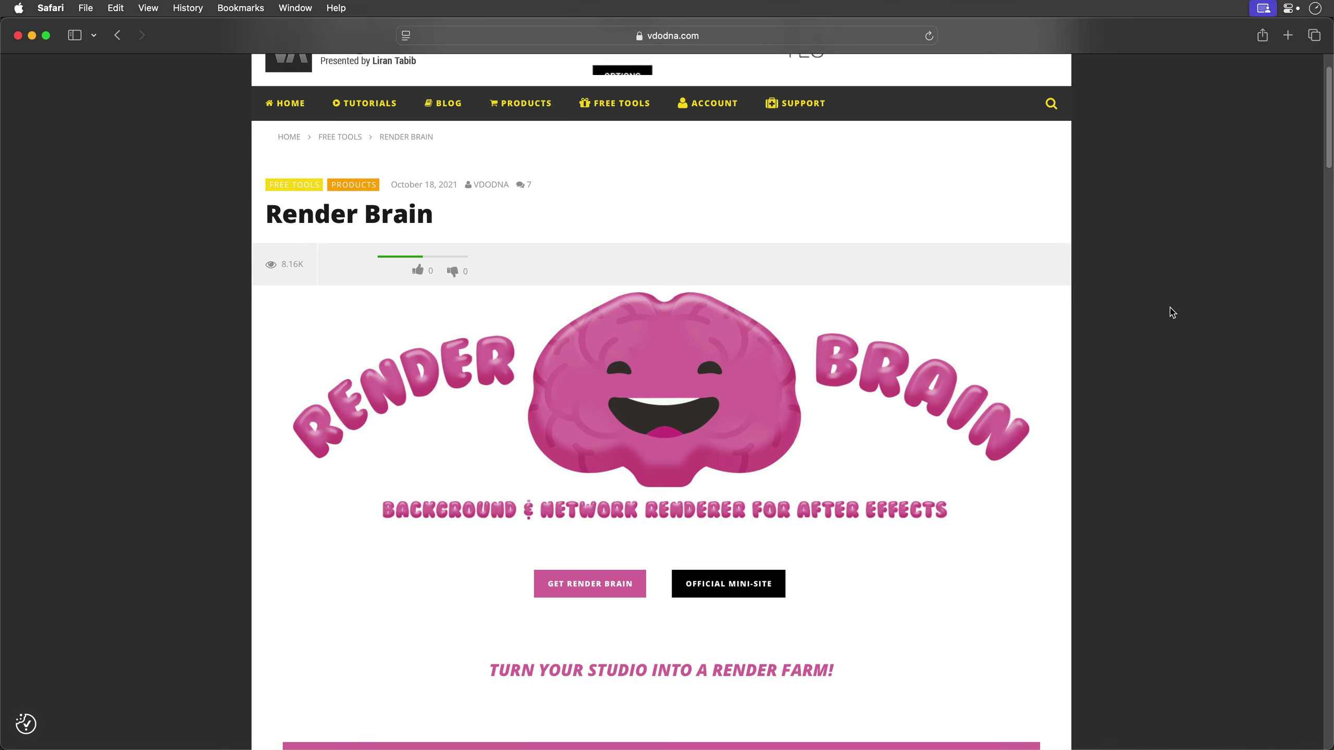
{"action": "scroll", "coordinate": [1172, 313], "scroll_direction": "down", "scroll_amount": 5}
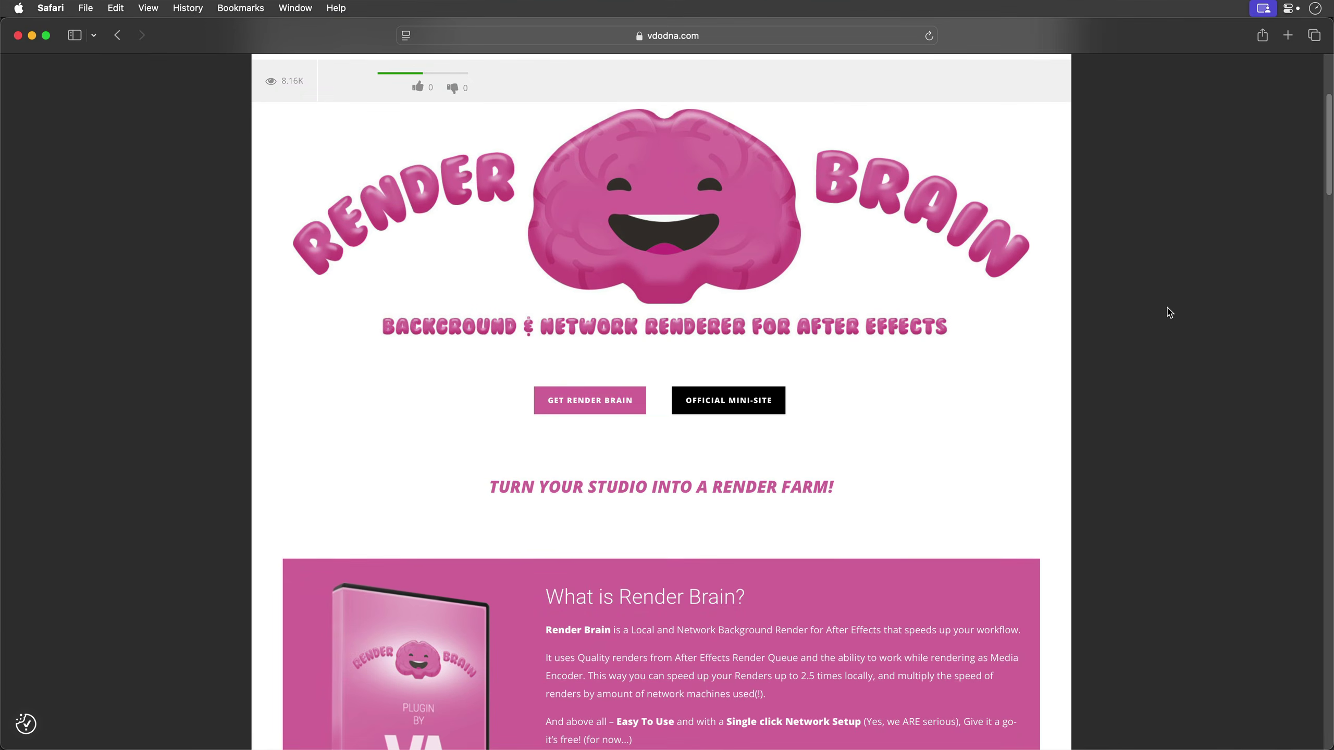
{"action": "scroll", "coordinate": [1170, 312], "scroll_direction": "down", "scroll_amount": 4}
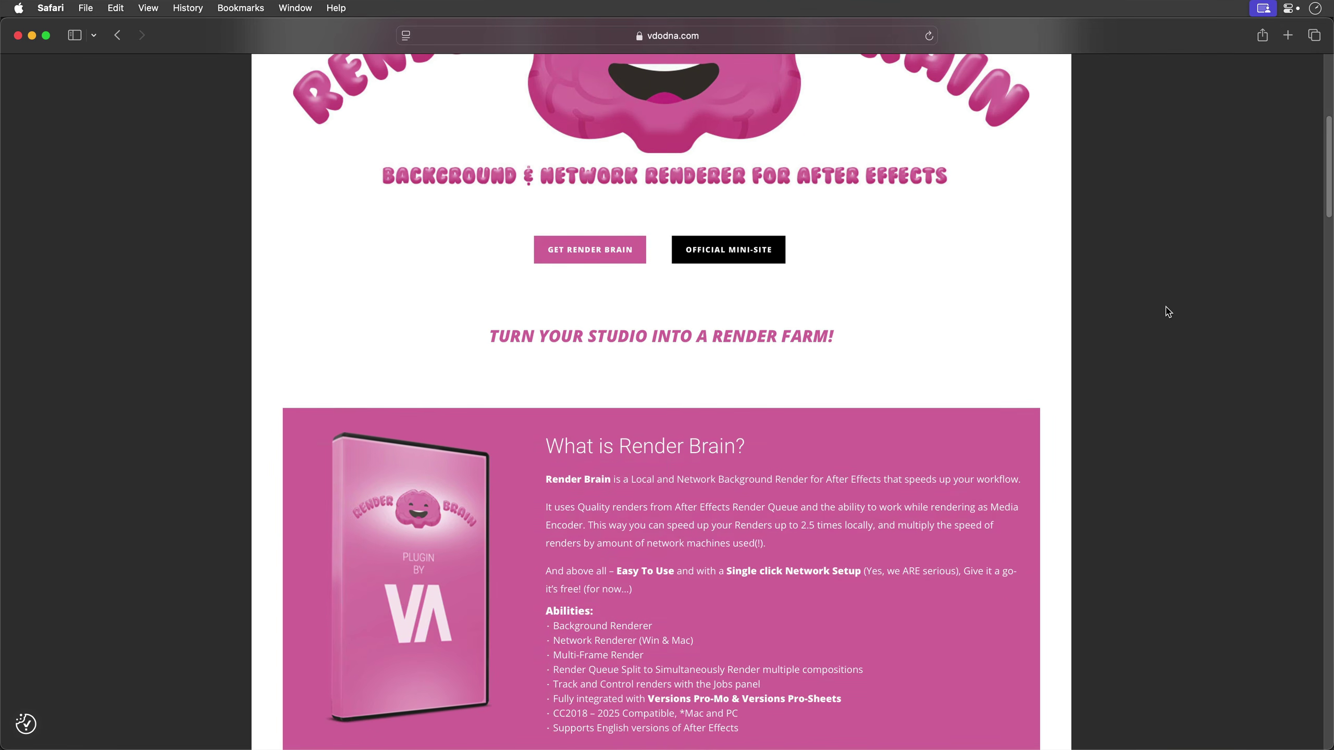
{"action": "scroll", "coordinate": [1168, 313], "scroll_direction": "down", "scroll_amount": 1}
{"action": "scroll", "coordinate": [1169, 312], "scroll_direction": "down", "scroll_amount": 5}
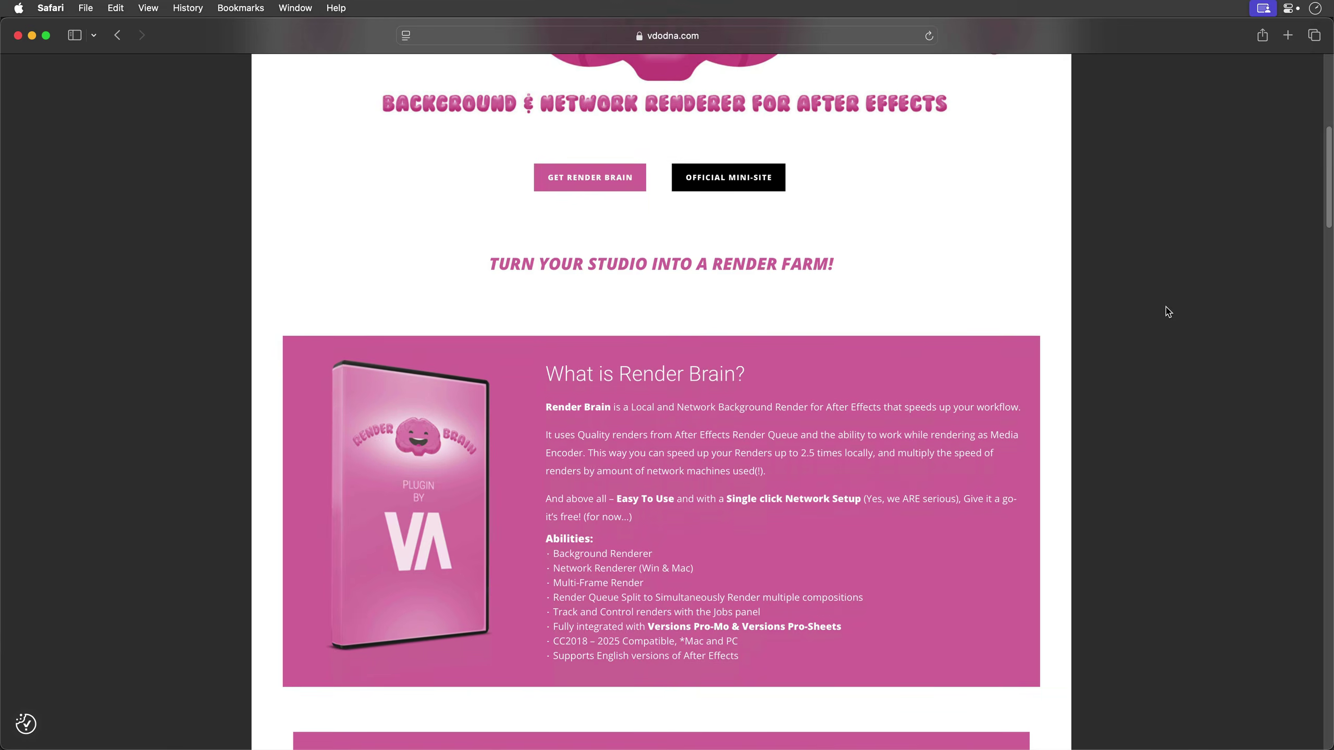
{"action": "scroll", "coordinate": [1168, 313], "scroll_direction": "down", "scroll_amount": 5}
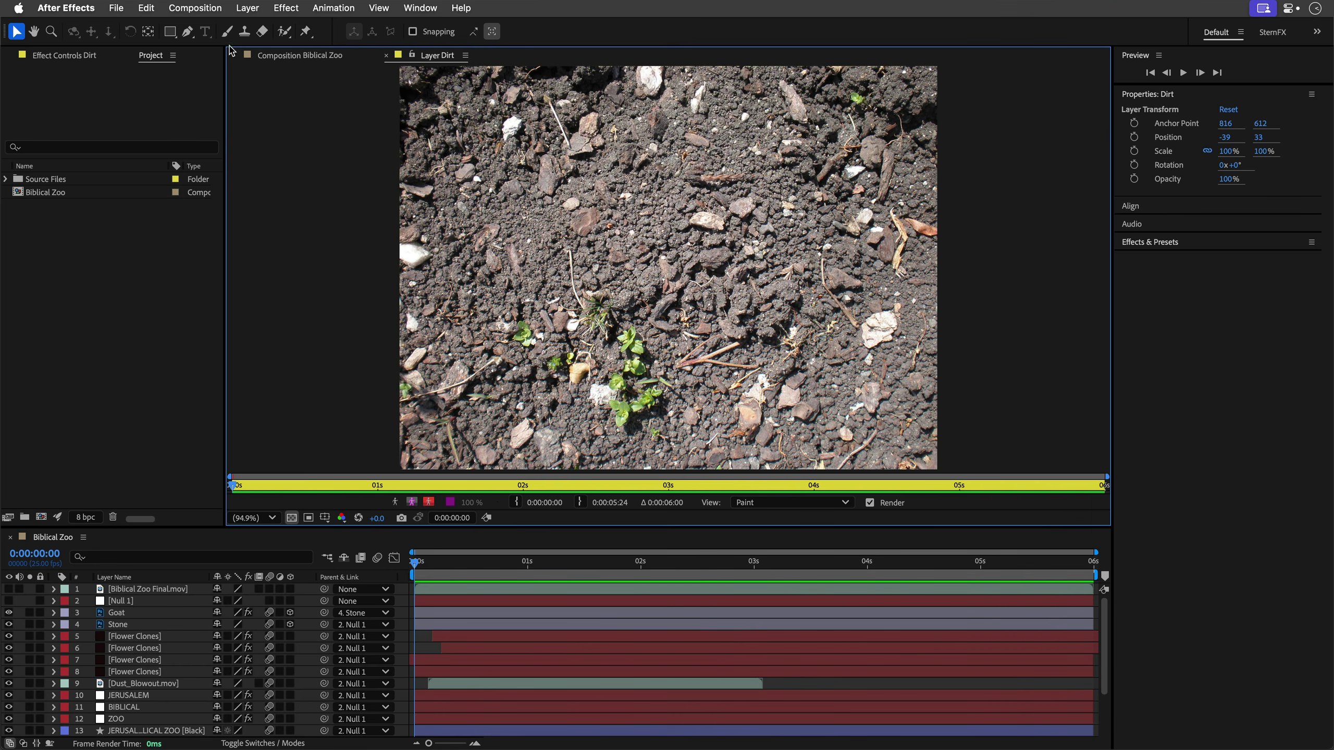
Paint red strokes with a 49 px brush across the middle of the Dirt layer and erase part of them
{"action": "key", "text": "super+b"}
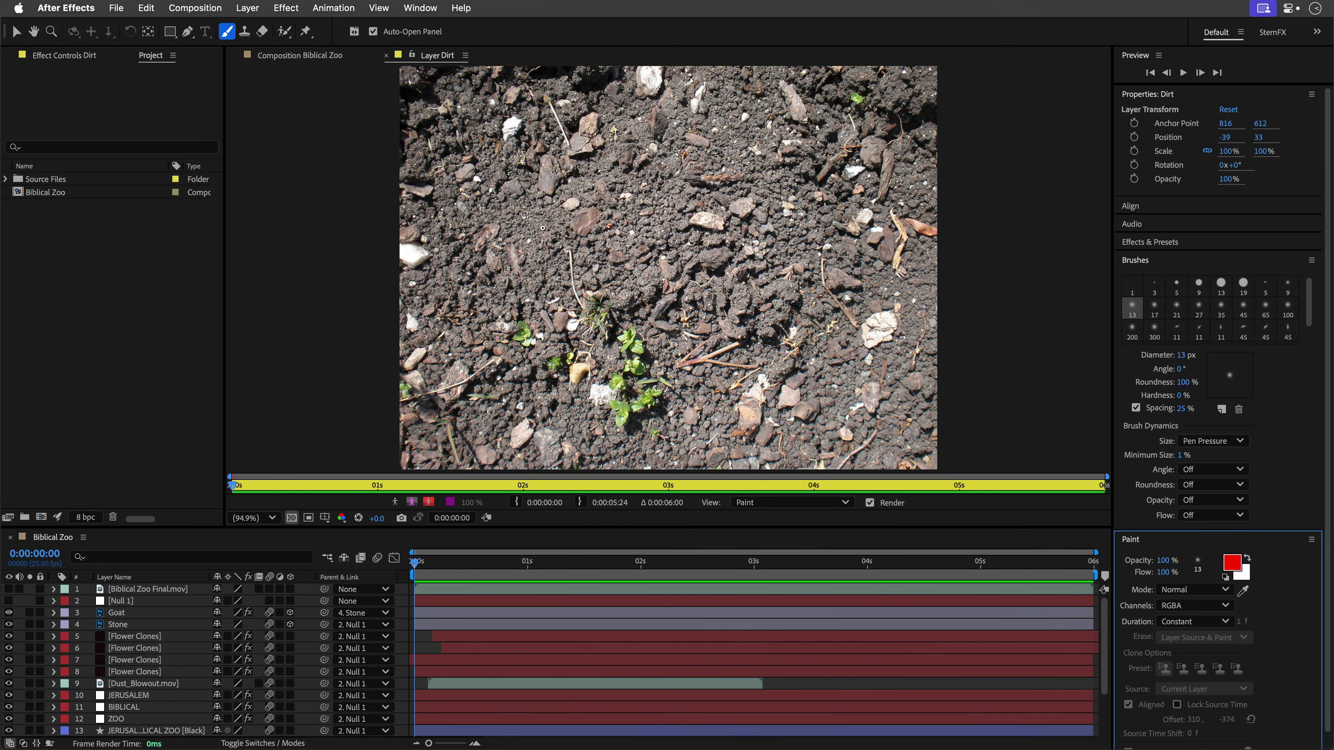
{"action": "left_click_drag", "start_coordinate": [543, 228], "coordinate": [554, 229]}
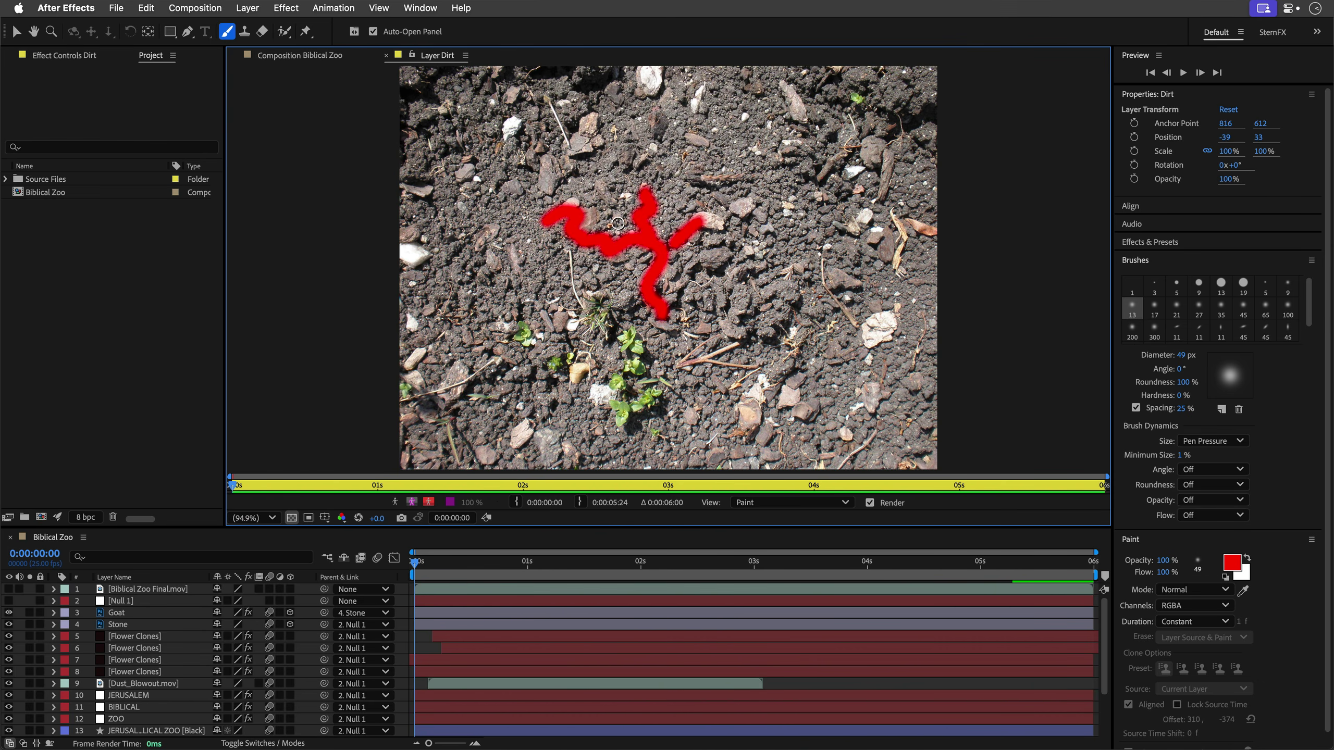
{"action": "left_click", "coordinate": [262, 32]}
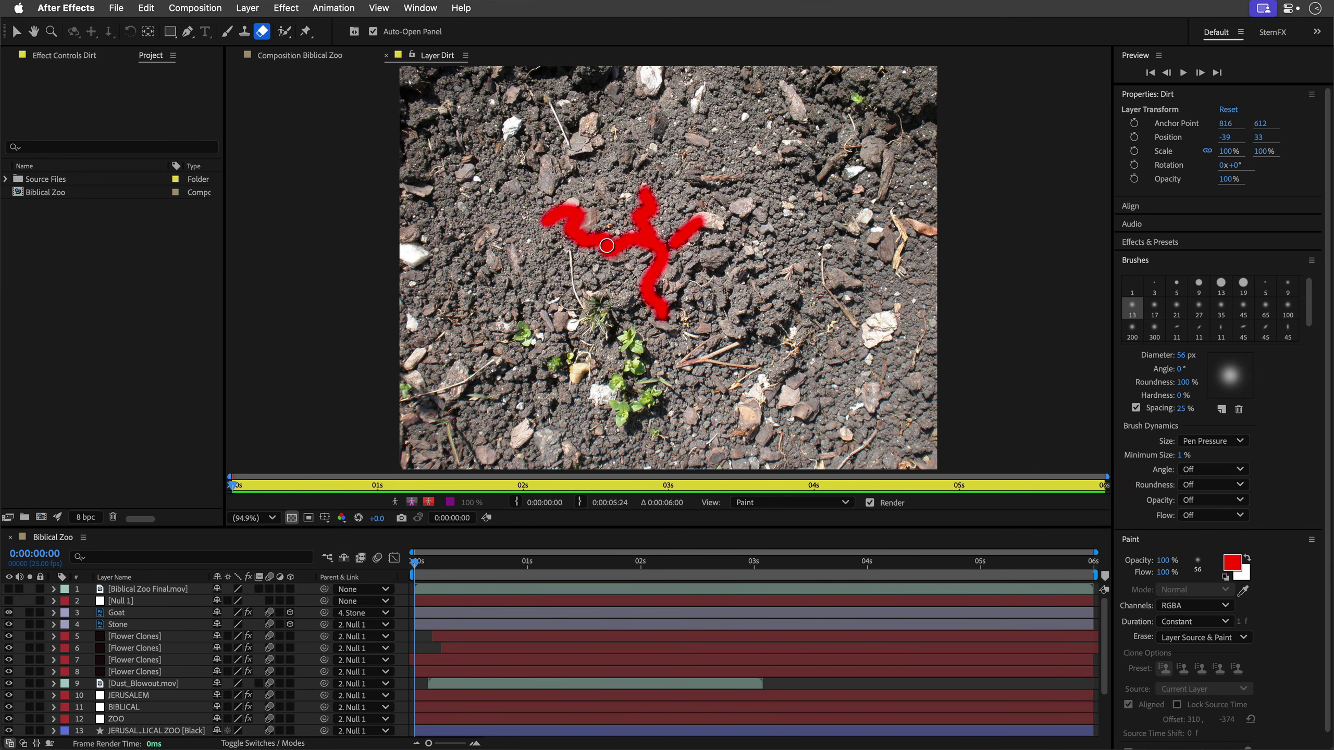
{"action": "mouse_move", "coordinate": [607, 245]}
{"action": "left_mouse_down"}
{"action": "mouse_move", "coordinate": [654, 234]}
{"action": "mouse_move", "coordinate": [608, 245]}
{"action": "mouse_move", "coordinate": [546, 221]}
{"action": "mouse_move", "coordinate": [627, 223]}
{"action": "left_mouse_up"}
Clone the green plants and soil with an 87 px Clone Stamp over the erased area and remaining red strokes
{"action": "left_click", "coordinate": [244, 33]}
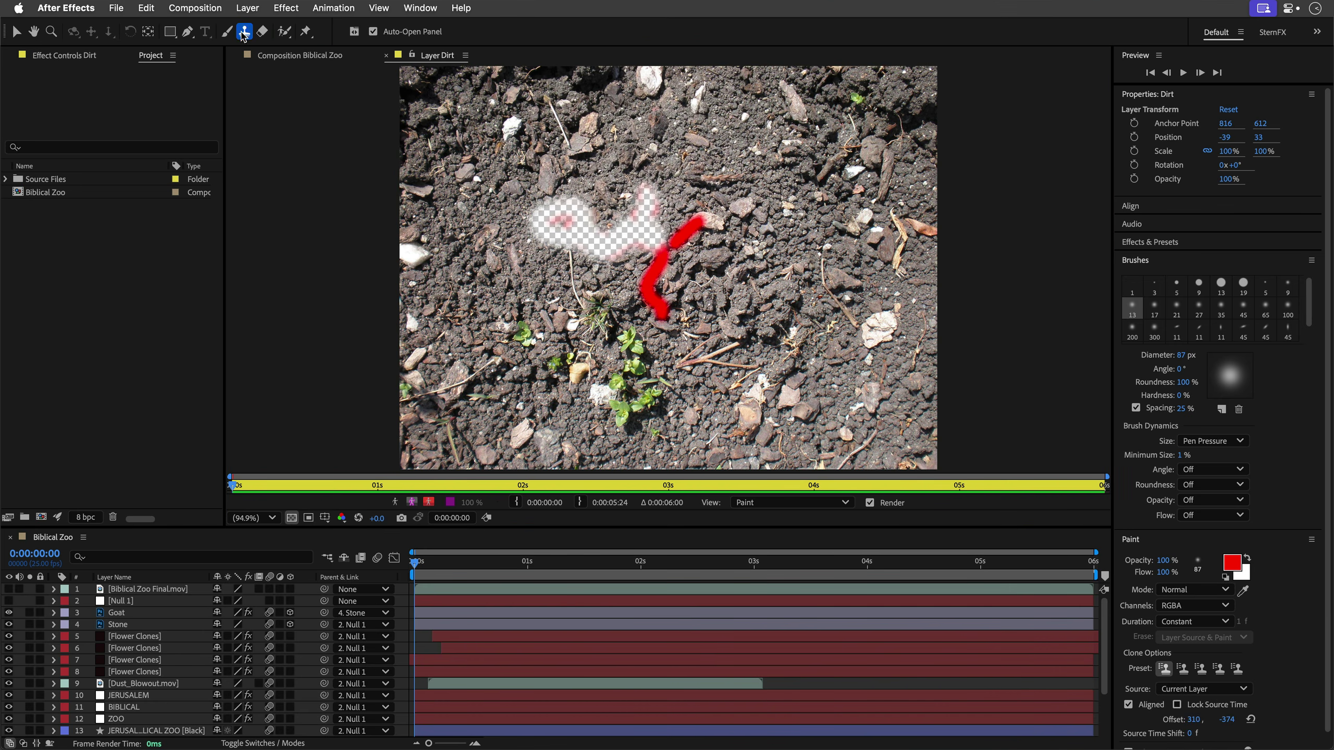
{"action": "left_click", "coordinate": [645, 401], "text": "alt"}
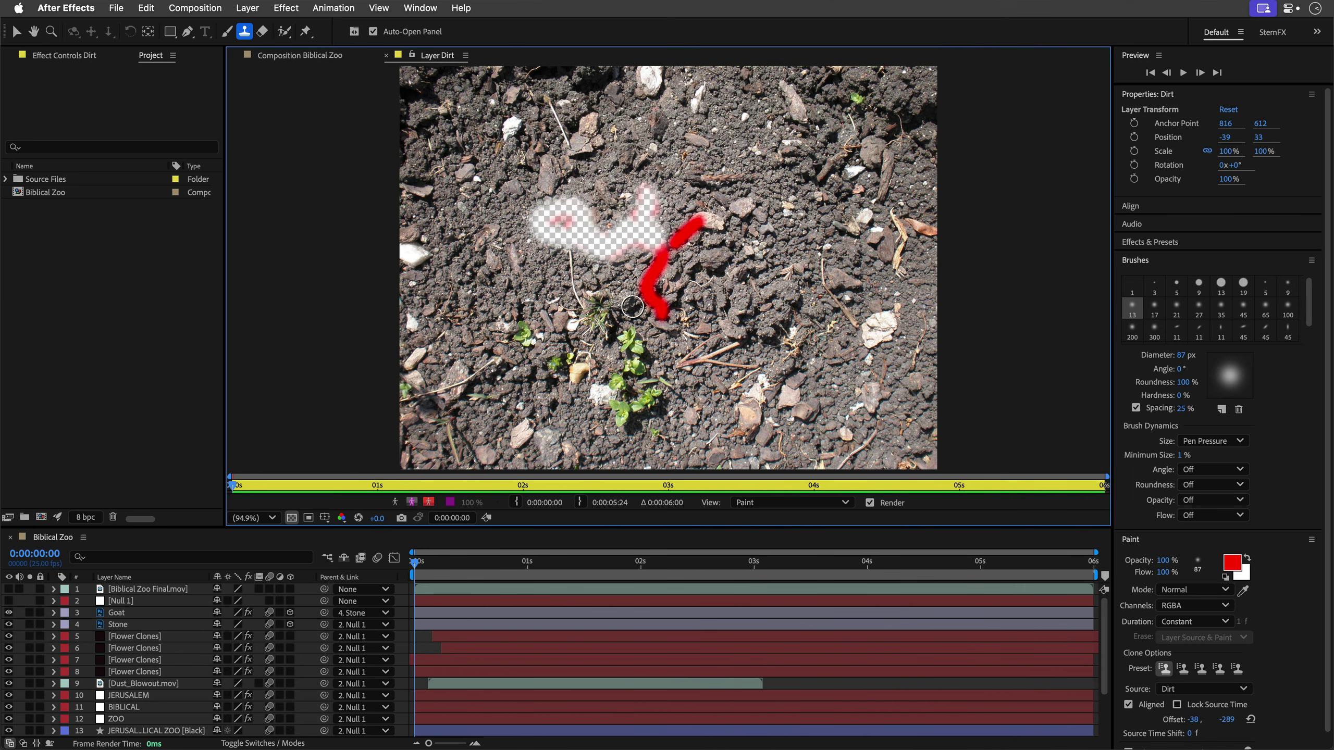
{"action": "mouse_move", "coordinate": [615, 258]}
{"action": "left_mouse_down"}
{"action": "mouse_move", "coordinate": [583, 255]}
{"action": "mouse_move", "coordinate": [609, 251]}
{"action": "mouse_move", "coordinate": [573, 225]}
{"action": "mouse_move", "coordinate": [603, 239]}
{"action": "mouse_move", "coordinate": [605, 273]}
{"action": "mouse_move", "coordinate": [593, 198]}
{"action": "mouse_move", "coordinate": [566, 224]}
{"action": "mouse_move", "coordinate": [573, 196]}
{"action": "mouse_move", "coordinate": [553, 231]}
{"action": "mouse_move", "coordinate": [588, 258]}
{"action": "mouse_move", "coordinate": [538, 216]}
{"action": "mouse_move", "coordinate": [554, 201]}
{"action": "mouse_move", "coordinate": [593, 248]}
{"action": "left_mouse_up"}
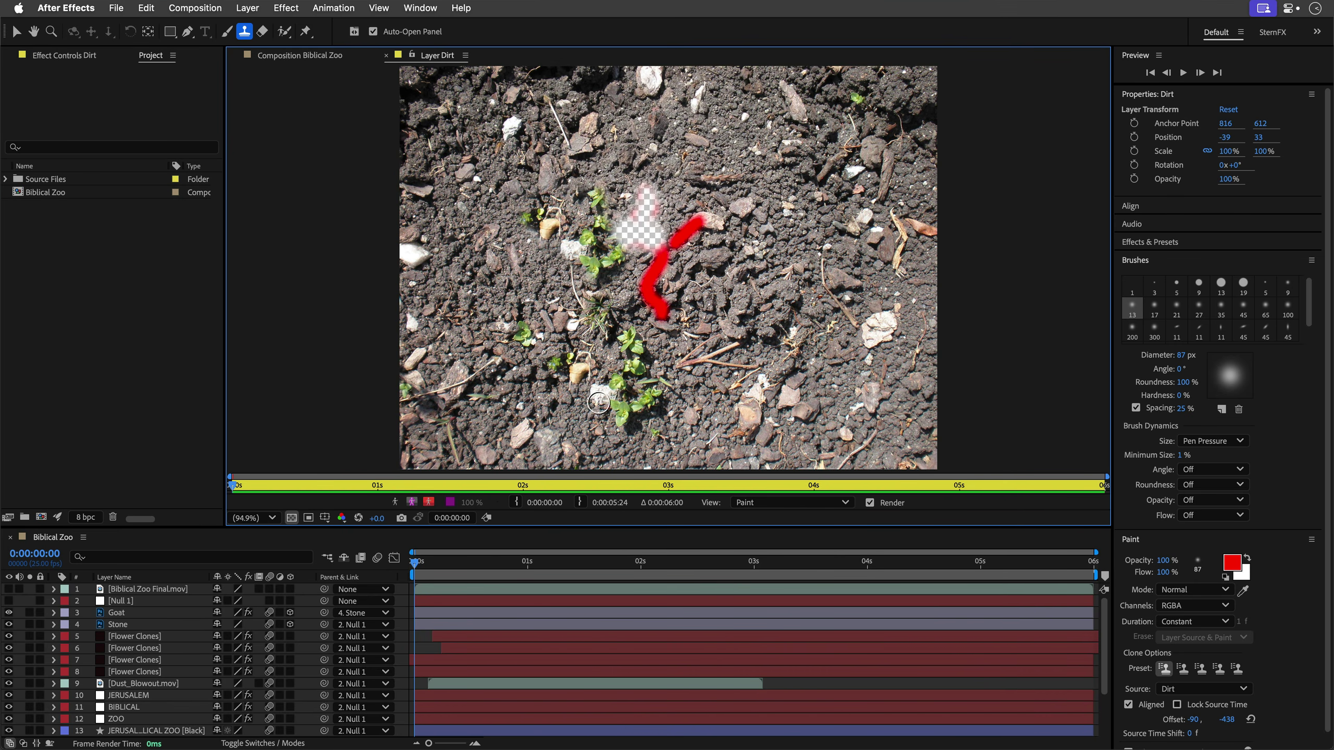
{"action": "mouse_move", "coordinate": [634, 231]}
{"action": "left_mouse_down"}
{"action": "mouse_move", "coordinate": [643, 198]}
{"action": "mouse_move", "coordinate": [661, 190]}
{"action": "mouse_move", "coordinate": [633, 241]}
{"action": "mouse_move", "coordinate": [669, 226]}
{"action": "mouse_move", "coordinate": [638, 233]}
{"action": "mouse_move", "coordinate": [667, 253]}
{"action": "mouse_move", "coordinate": [708, 221]}
{"action": "mouse_move", "coordinate": [656, 293]}
{"action": "left_mouse_up"}
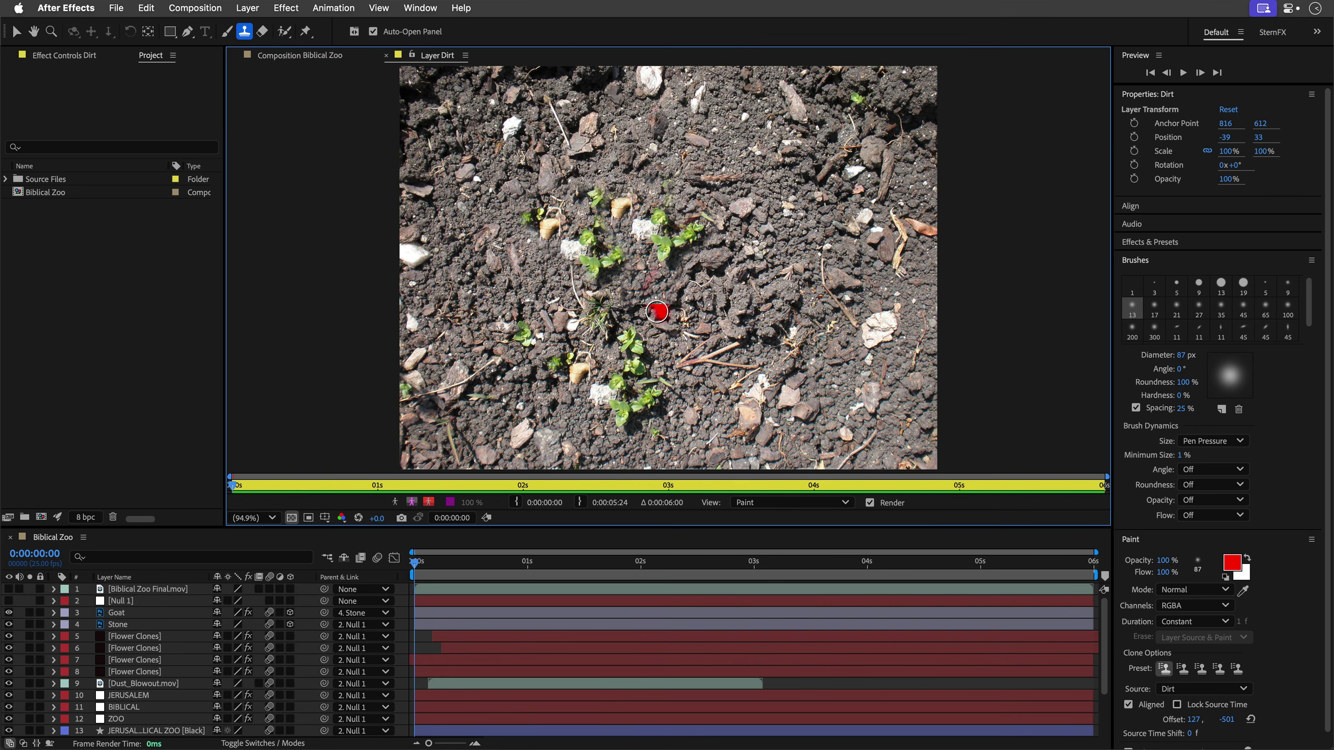
{"action": "left_click_drag", "start_coordinate": [651, 345], "coordinate": [660, 307]}
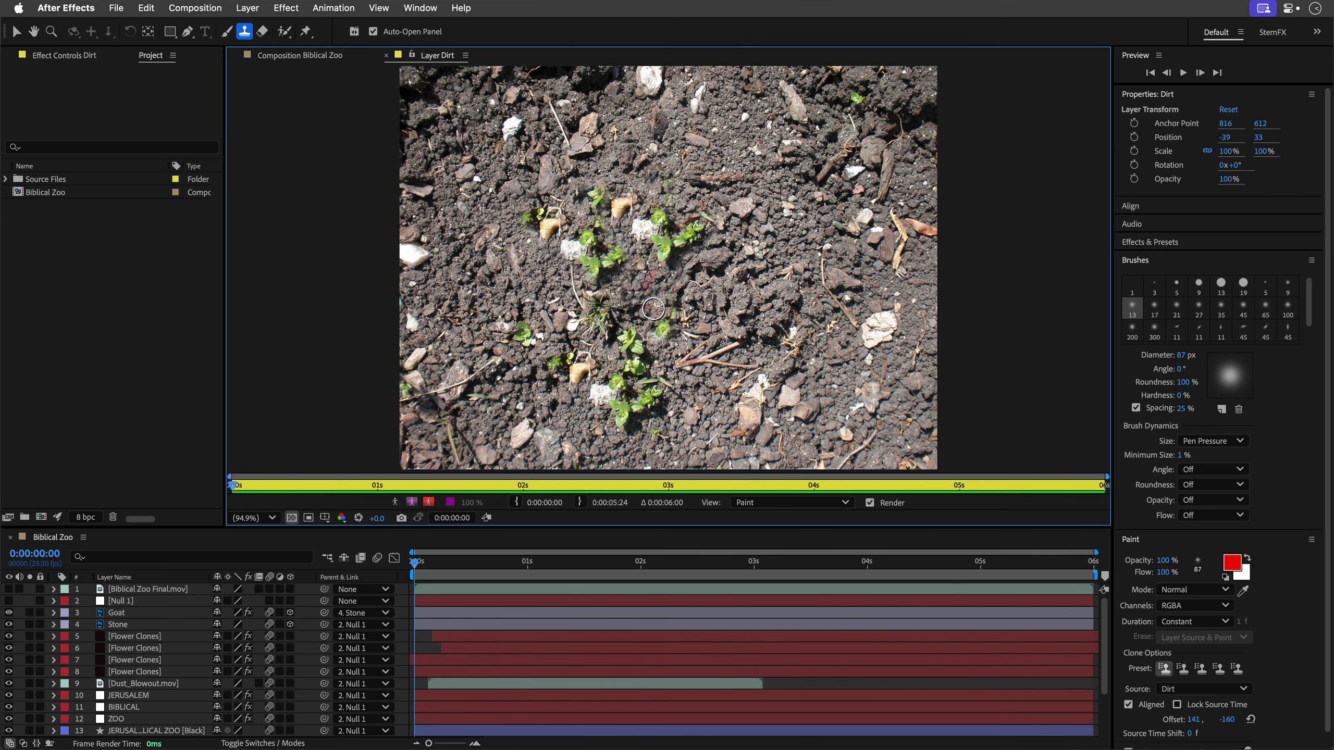
Set the Clone 3 stroke's transform on the Dirt layer to position 789.0, 813.9, scale 144% and rotation -9°
{"action": "scroll", "coordinate": [226, 597], "scroll_direction": "down", "scroll_amount": 4}
{"action": "scroll", "coordinate": [226, 597], "scroll_direction": "down", "scroll_amount": 1}
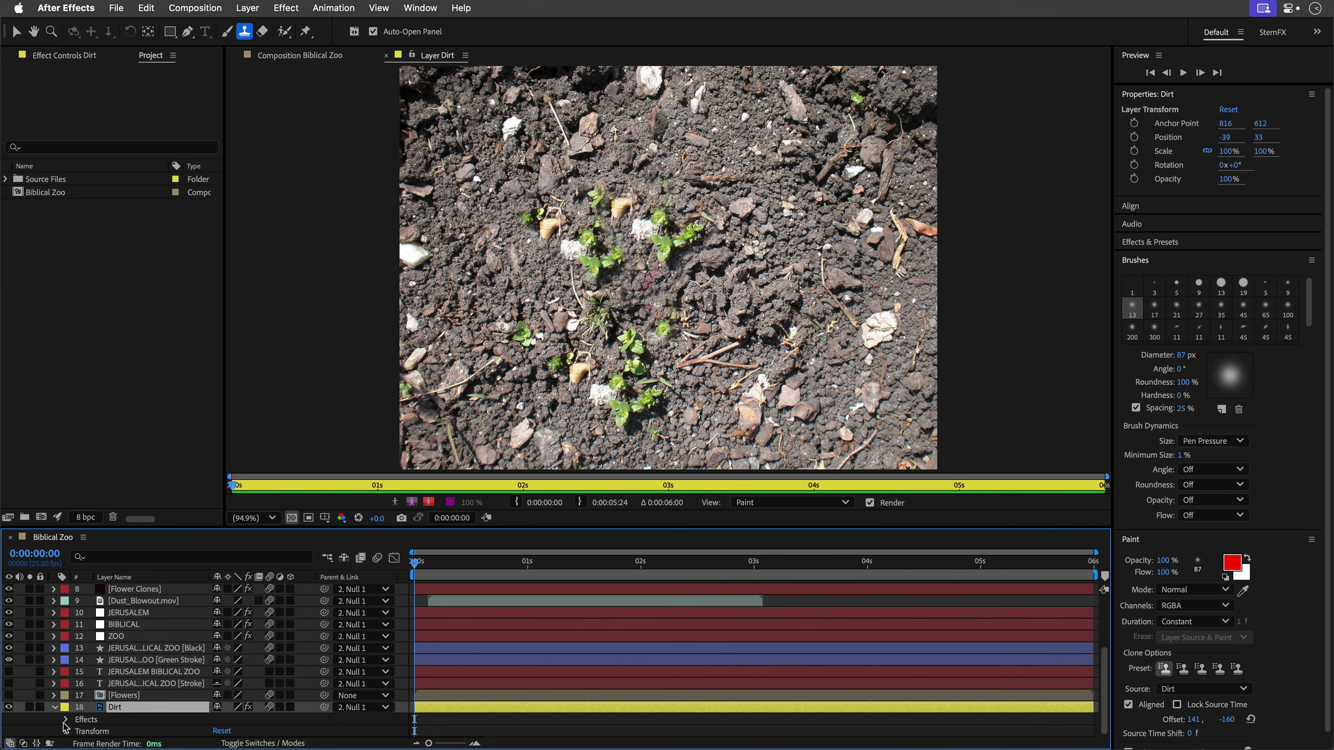
{"action": "key", "text": "p"}
{"action": "key", "text": "p"}
{"action": "left_click", "coordinate": [88, 637]}
{"action": "scroll", "coordinate": [88, 637], "scroll_direction": "down", "scroll_amount": 1}
{"action": "left_click", "coordinate": [102, 637]}
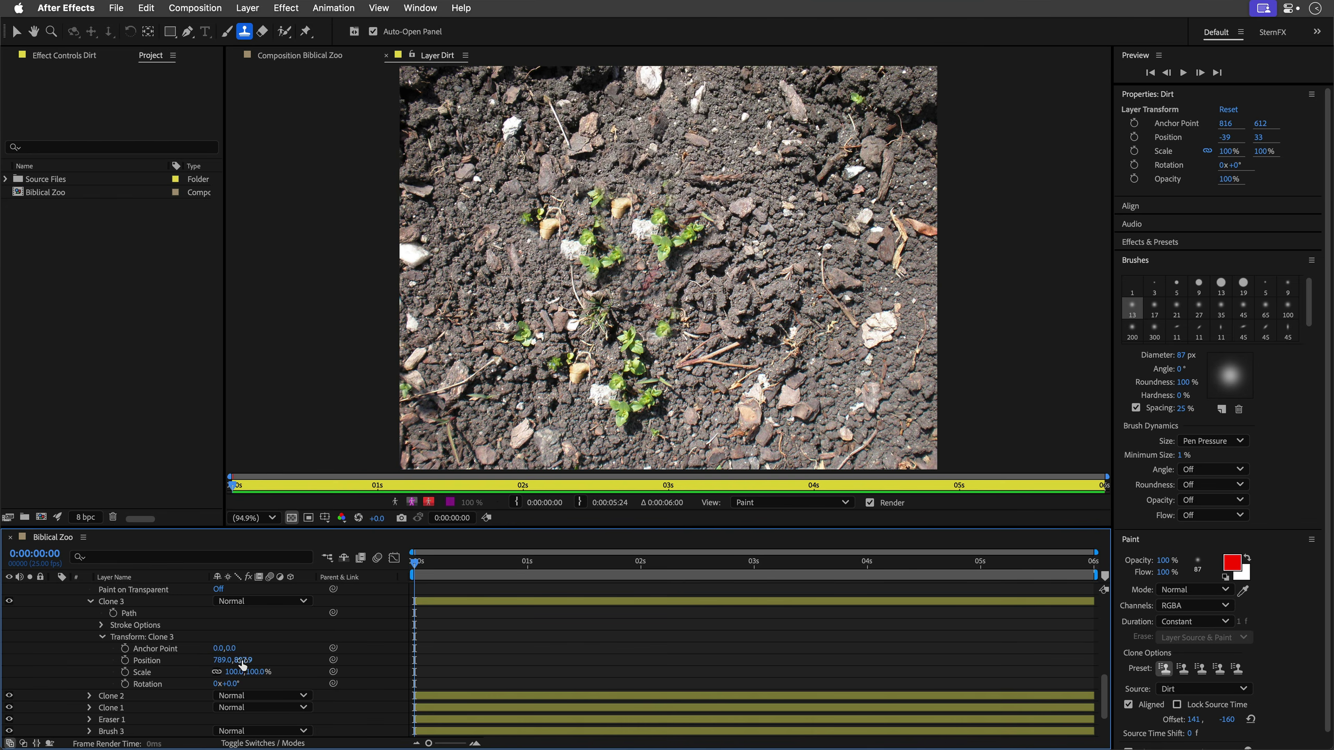
{"action": "mouse_move", "coordinate": [234, 672]}
{"action": "left_mouse_down"}
{"action": "mouse_move", "coordinate": [292, 666]}
{"action": "mouse_move", "coordinate": [226, 684]}
{"action": "left_mouse_up"}
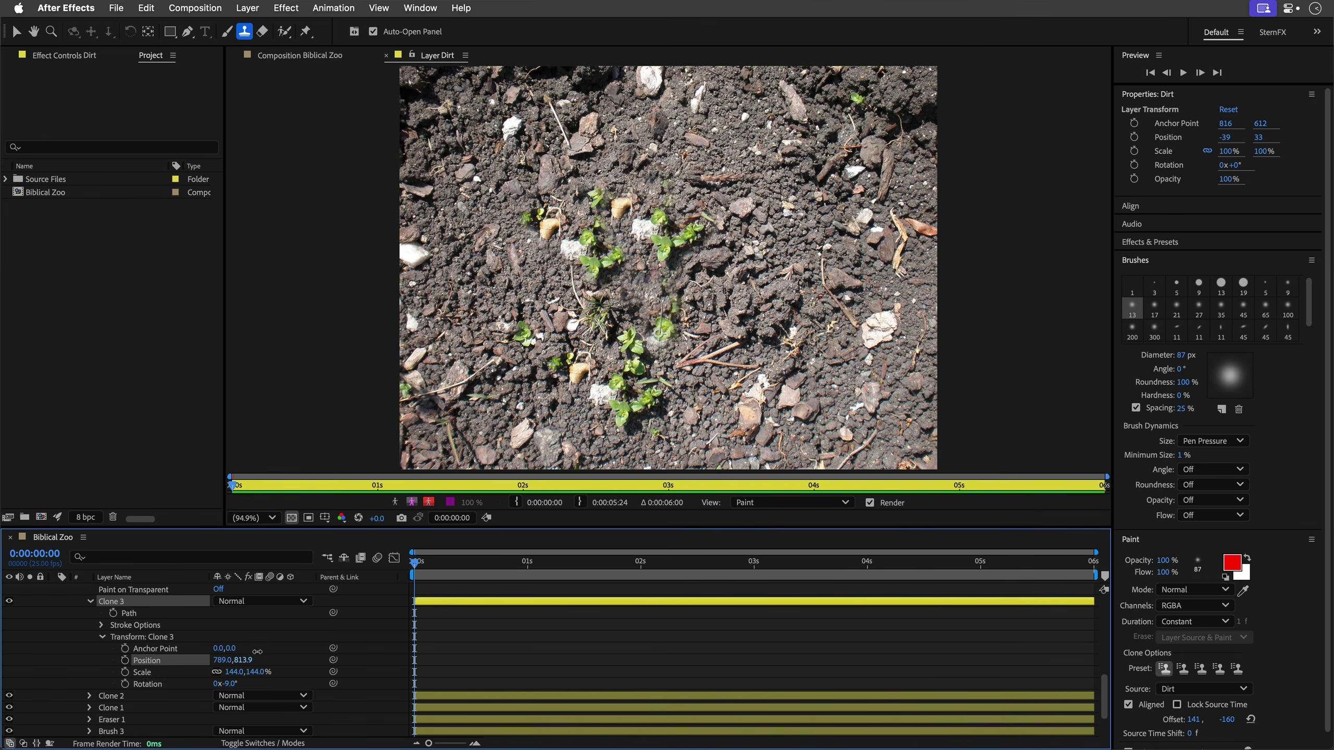
Delete the Paint effect from the Dirt layer
{"action": "scroll", "coordinate": [244, 666], "scroll_direction": "up", "scroll_amount": 8}
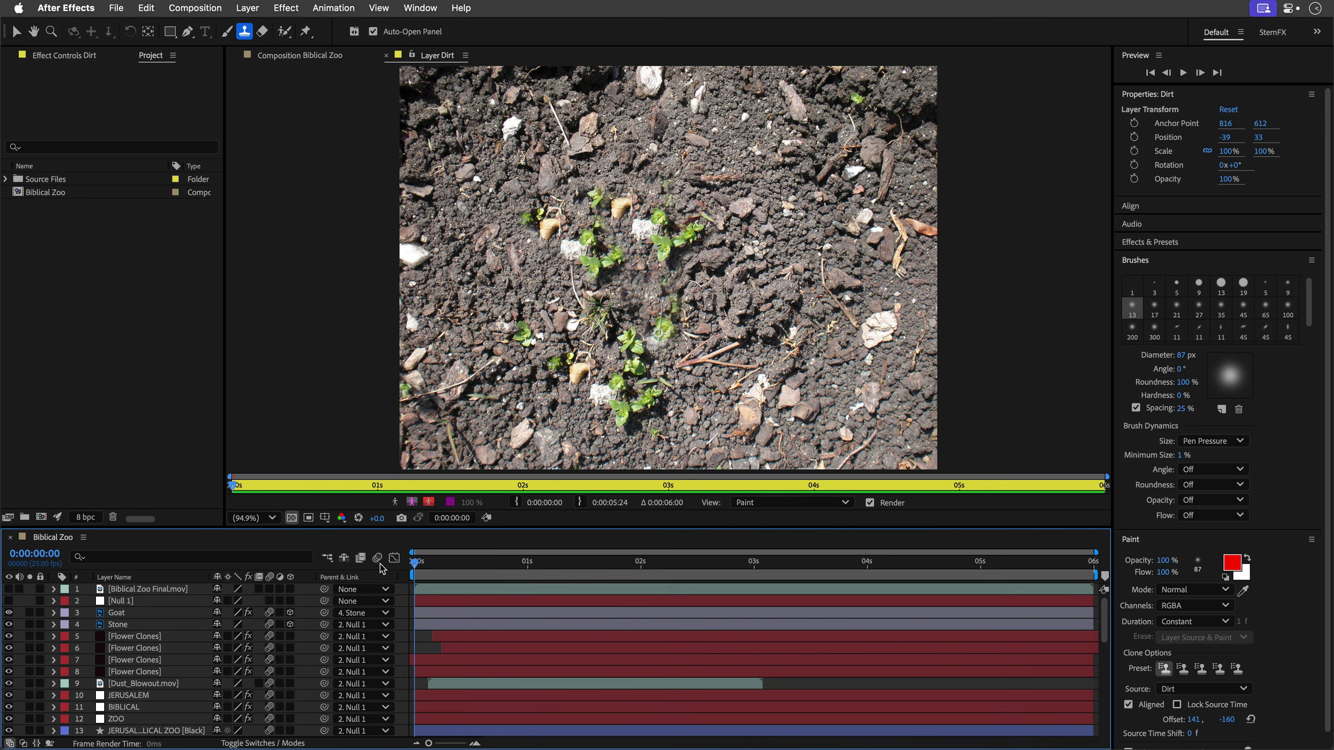
{"action": "left_click", "coordinate": [79, 55]}
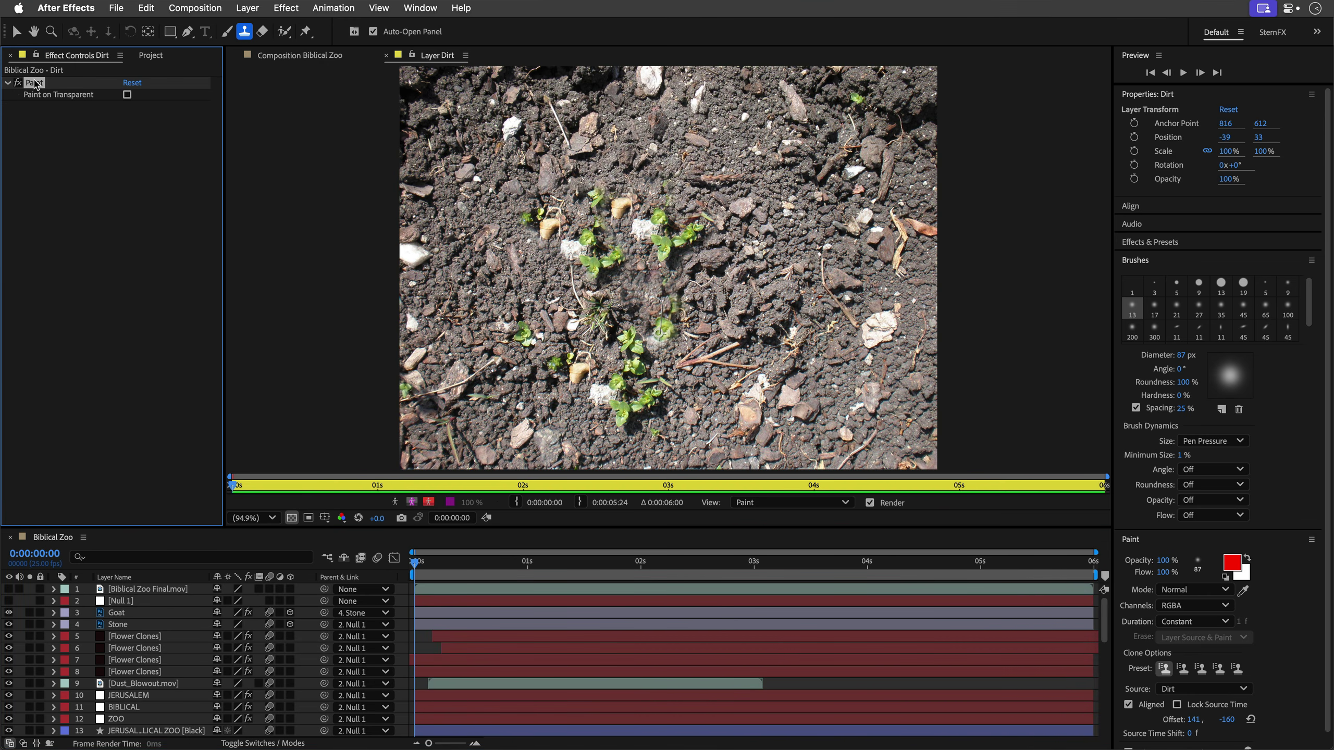
{"action": "key", "text": "Delete"}
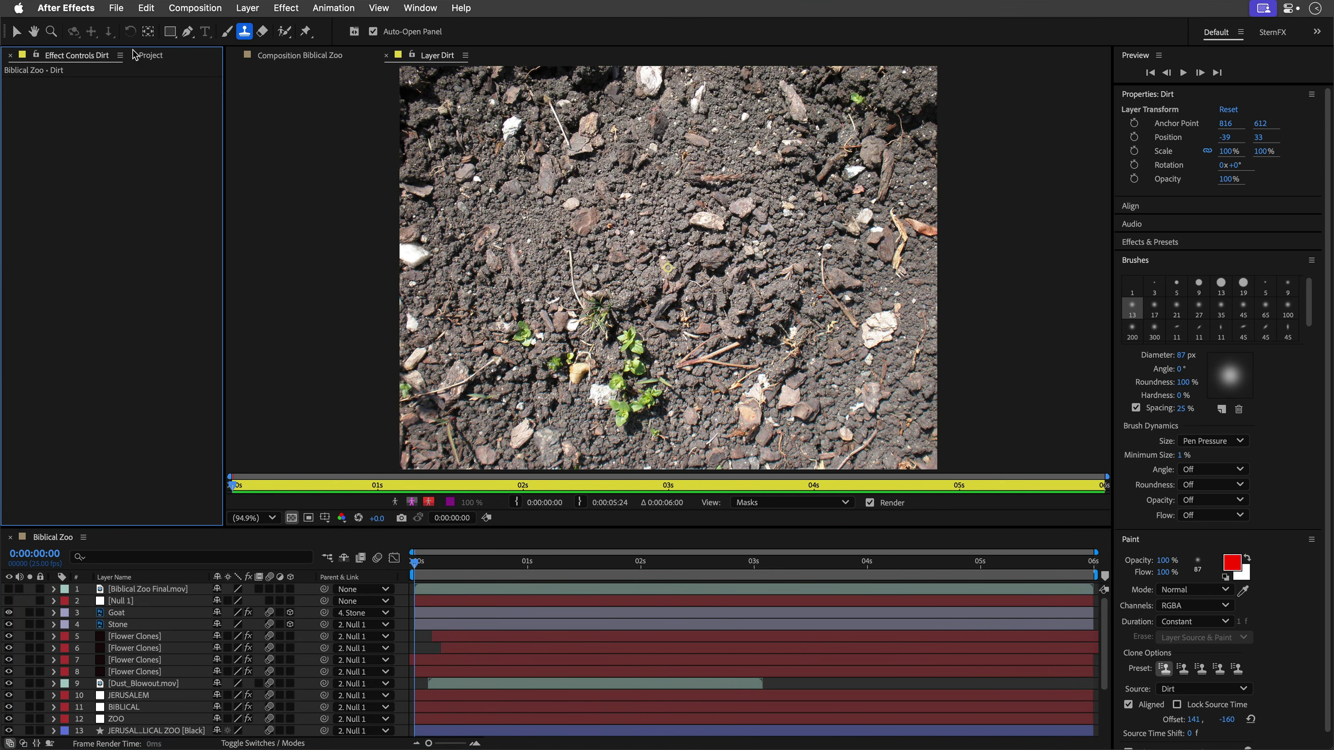